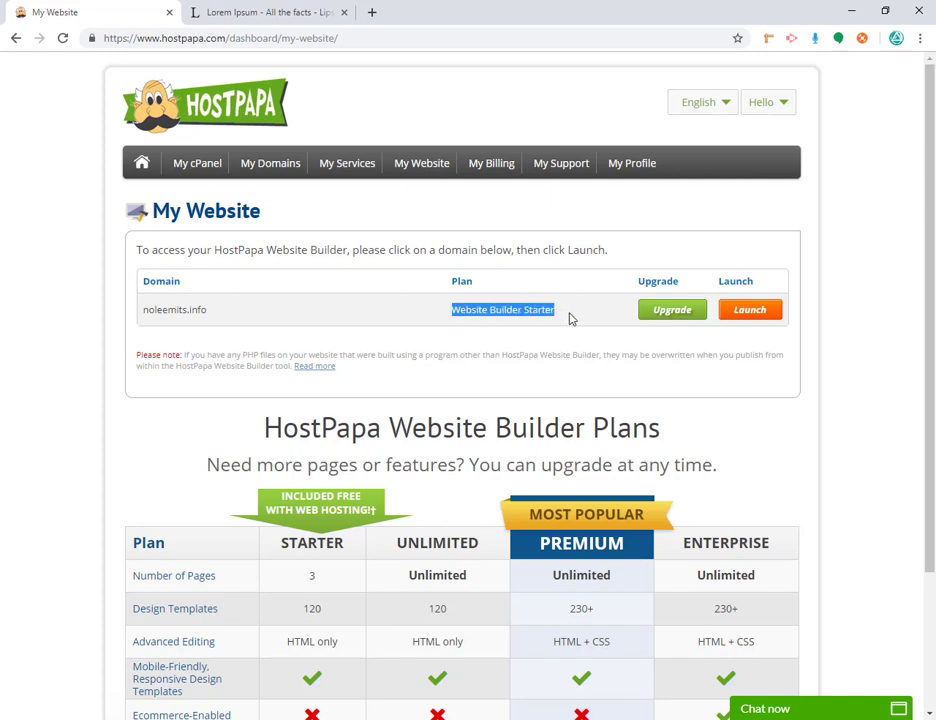
# Launch the website builder for noleemits.info and choose the Van Ness template from the template gallery.
pyautogui.click(745, 316)
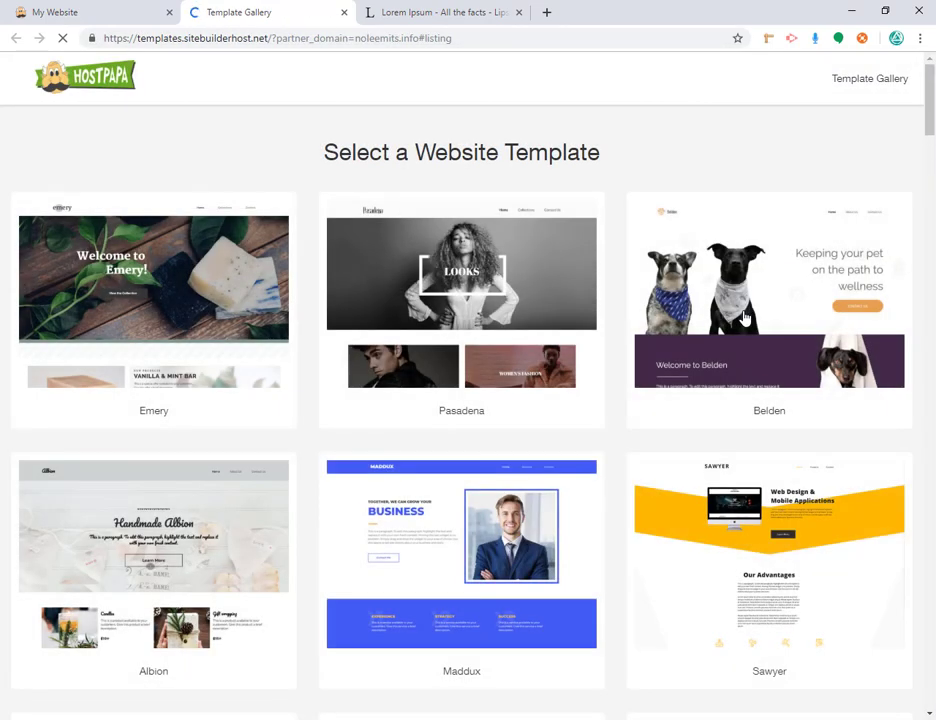
pyautogui.moveTo(511, 316)
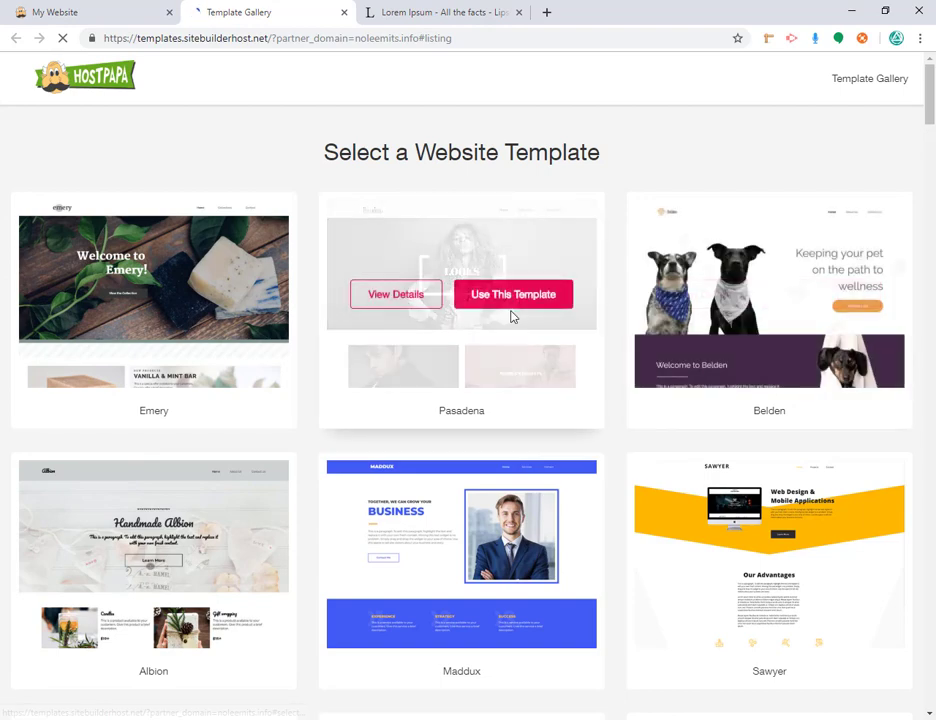
pyautogui.scroll(-5, 511, 316)
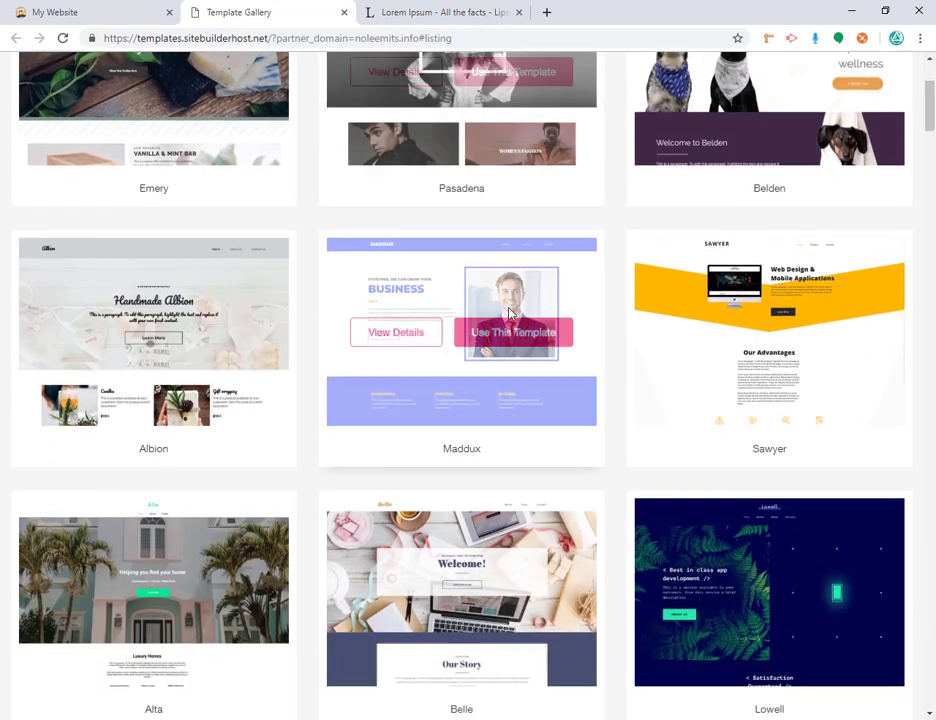
pyautogui.scroll(-5, 507, 310)
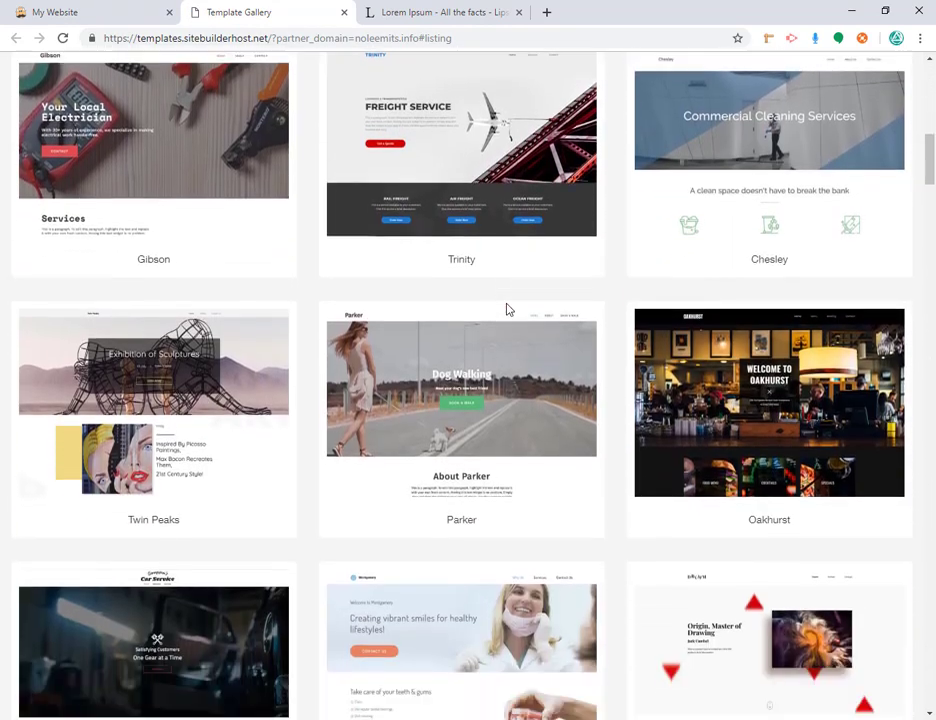
pyautogui.scroll(-12, 507, 310)
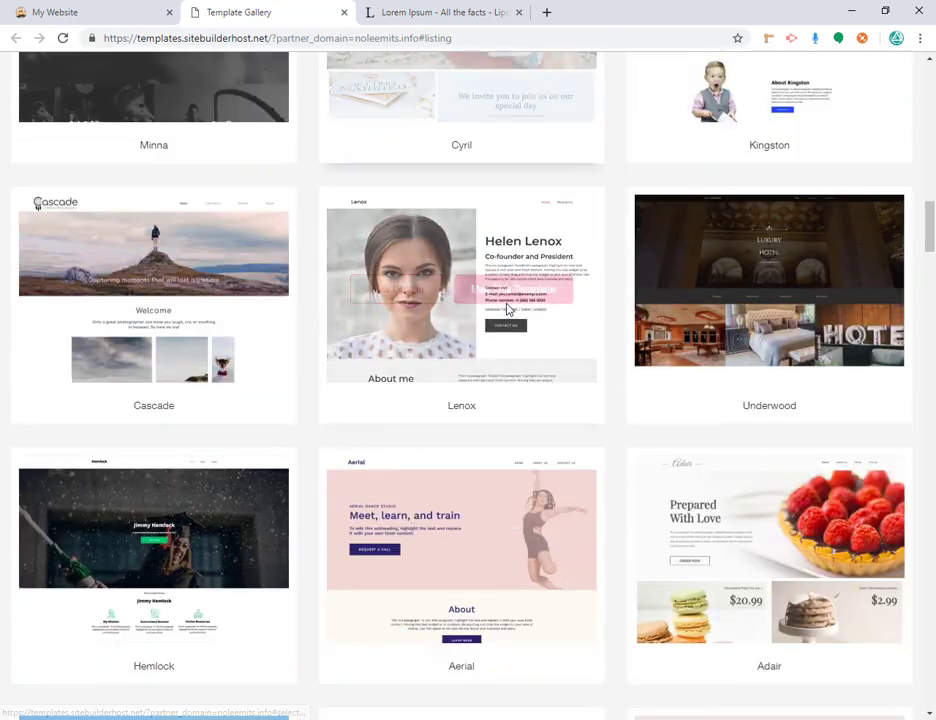
pyautogui.scroll(-1, 507, 310)
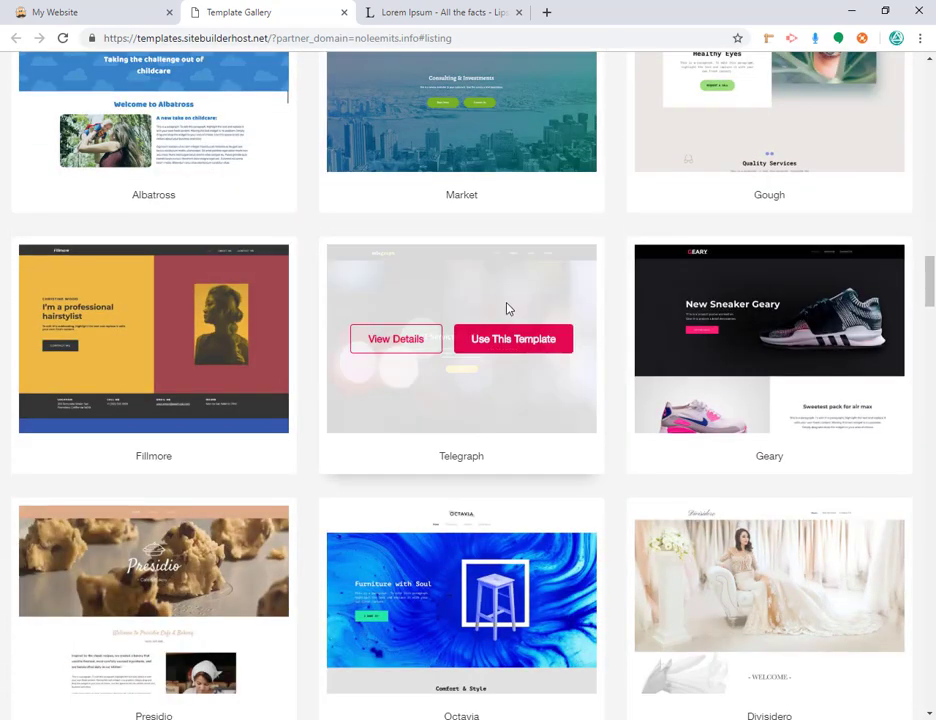
pyautogui.scroll(-2, 641, 395)
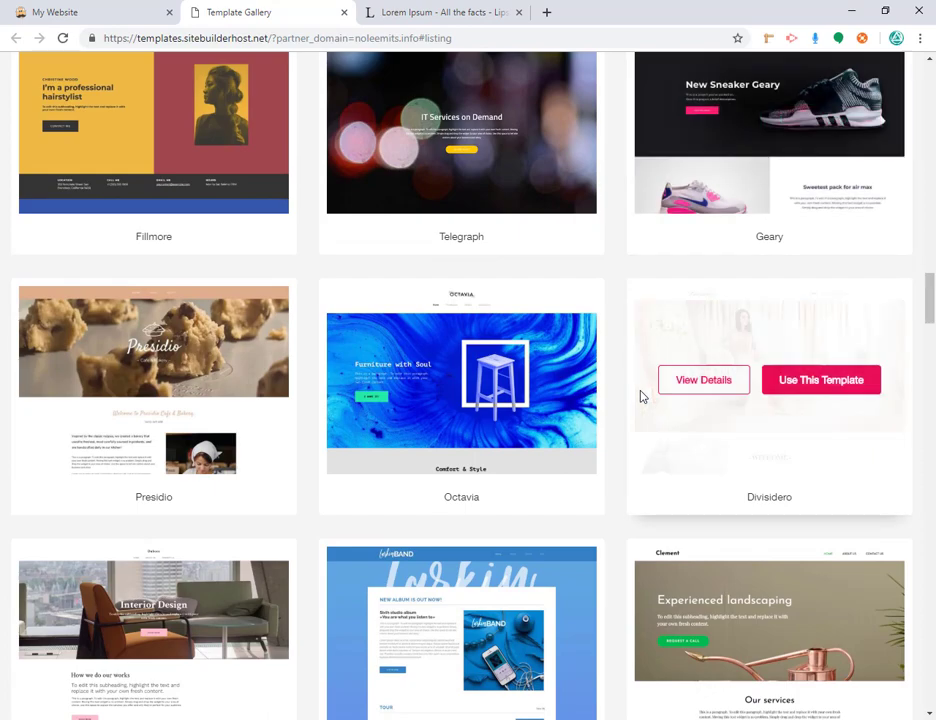
pyautogui.scroll(-5, 641, 395)
pyautogui.scroll(-3, 637, 384)
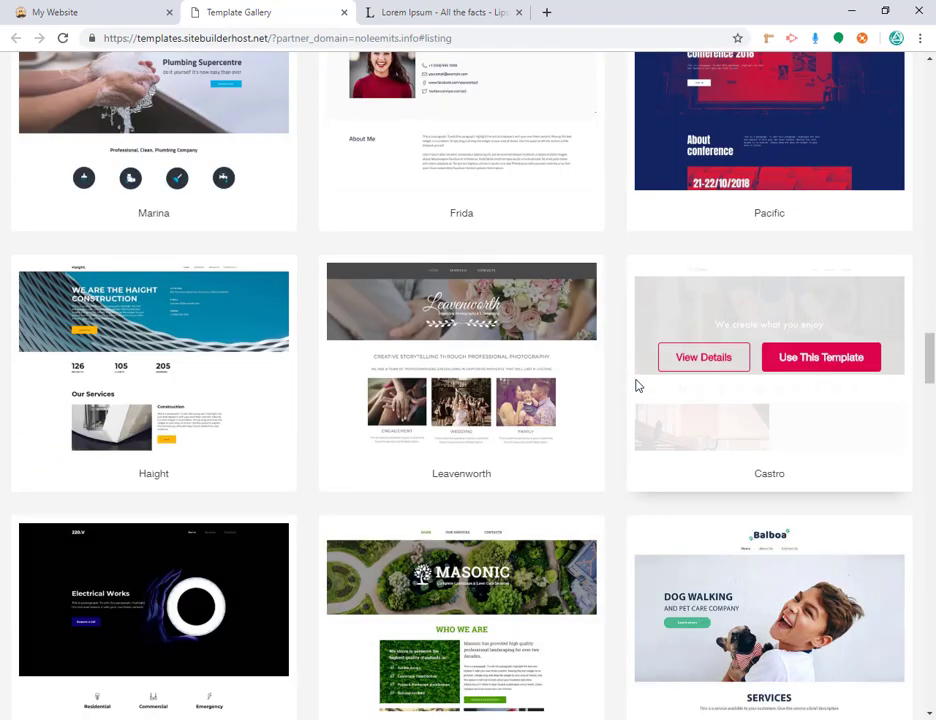
pyautogui.scroll(-6, 510, 375)
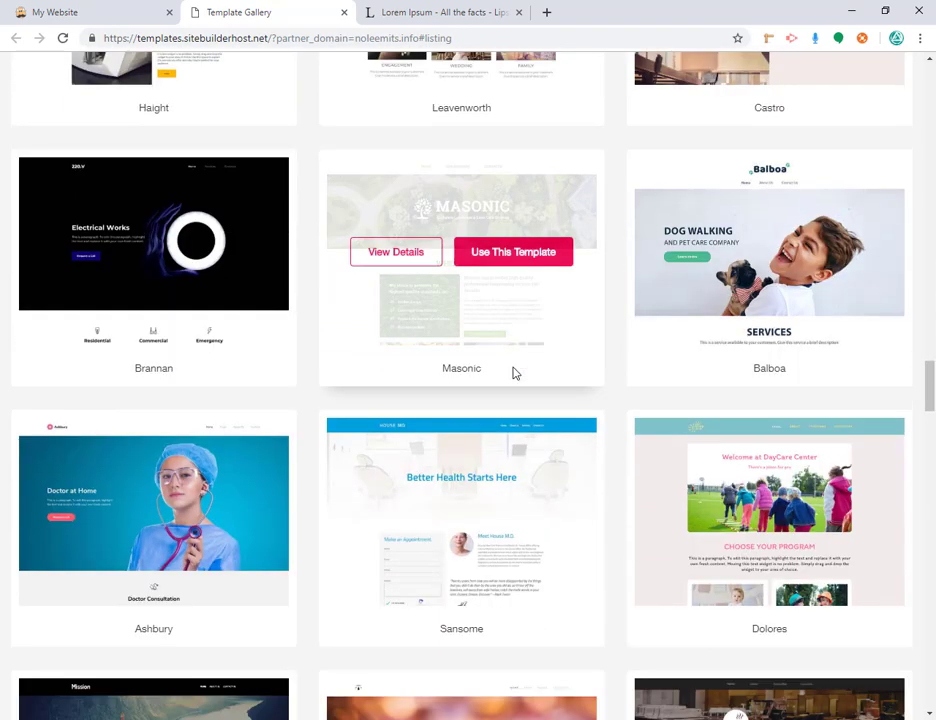
pyautogui.scroll(-5, 505, 362)
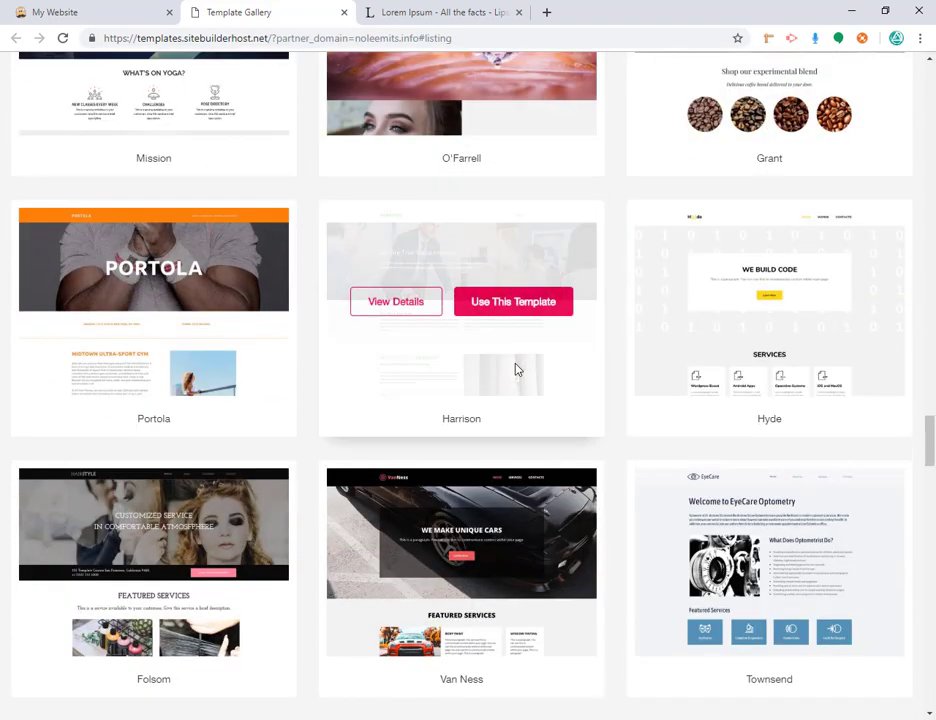
pyautogui.scroll(-1, 494, 354)
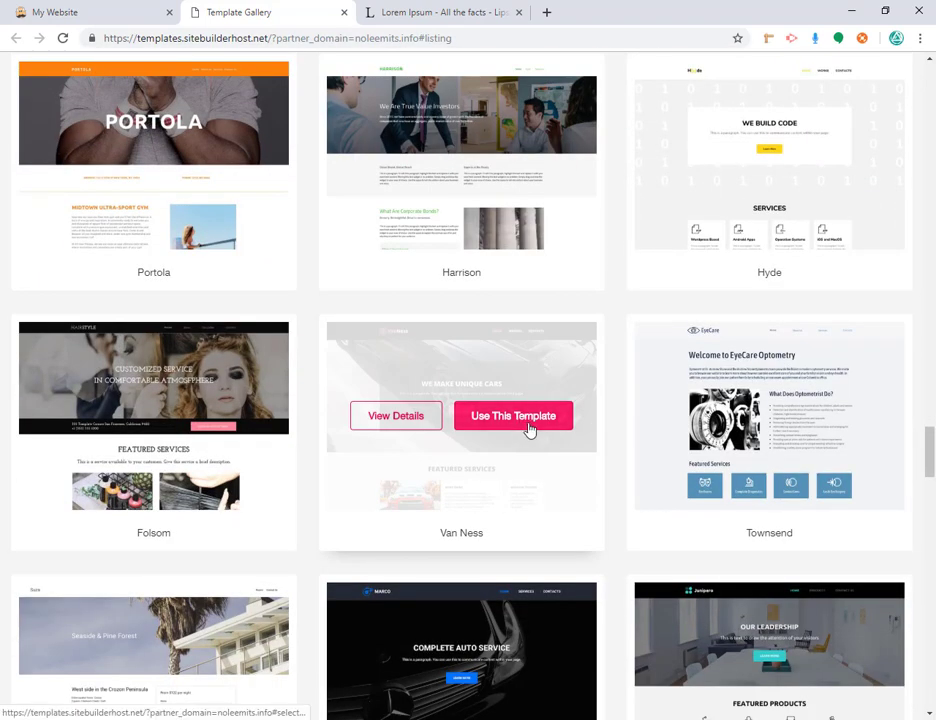
pyautogui.click(530, 430)
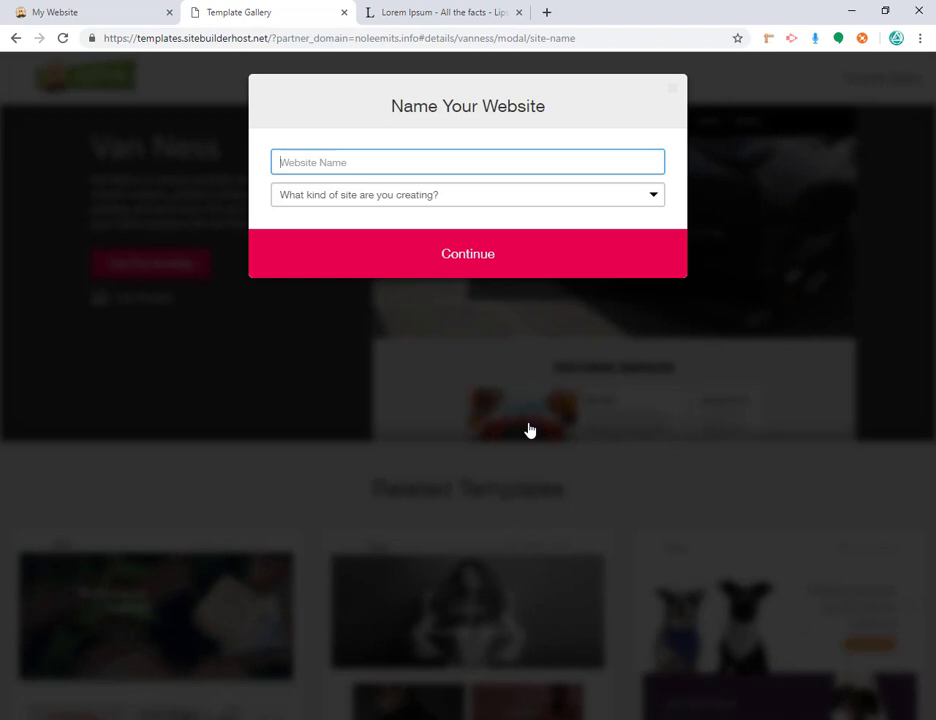
# Name the website noleemits and set the kind of site to Other.
pyautogui.click(347, 157)
pyautogui.click(306, 196)
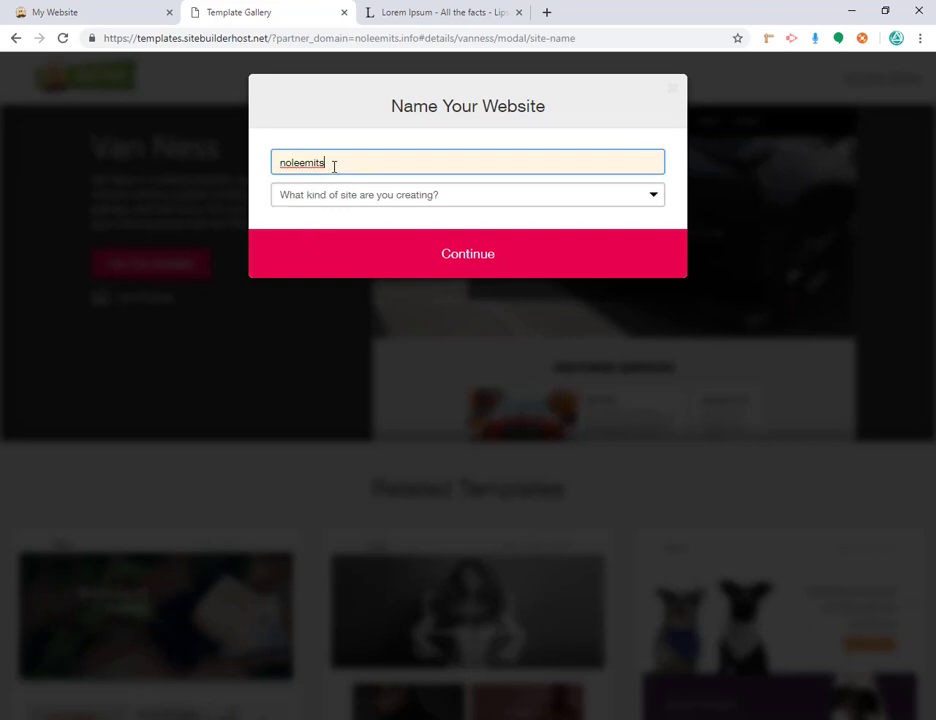
pyautogui.click(437, 200)
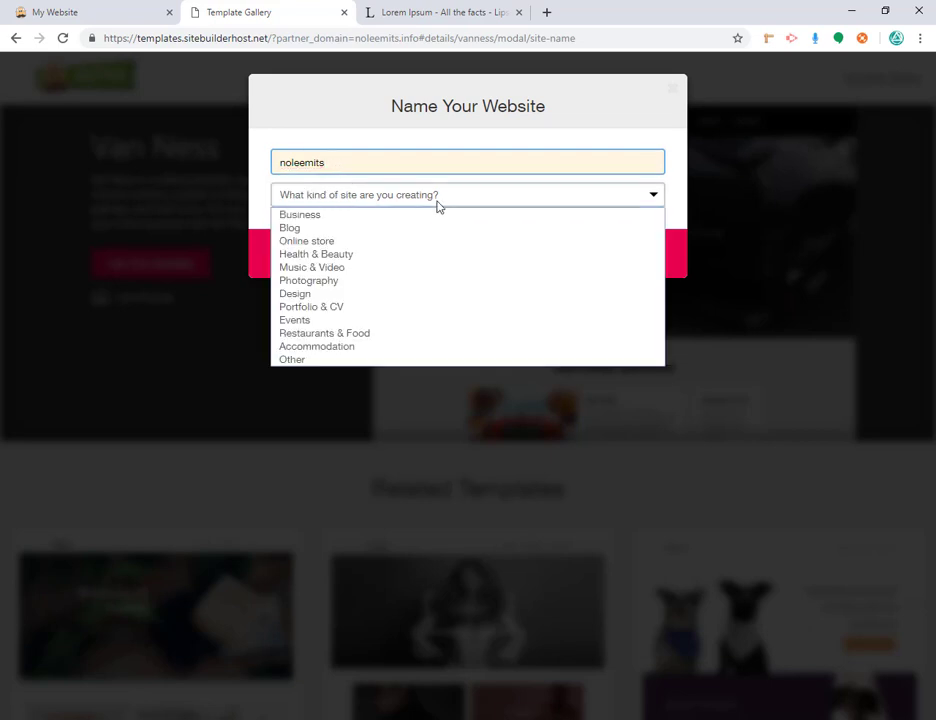
pyautogui.click(291, 360)
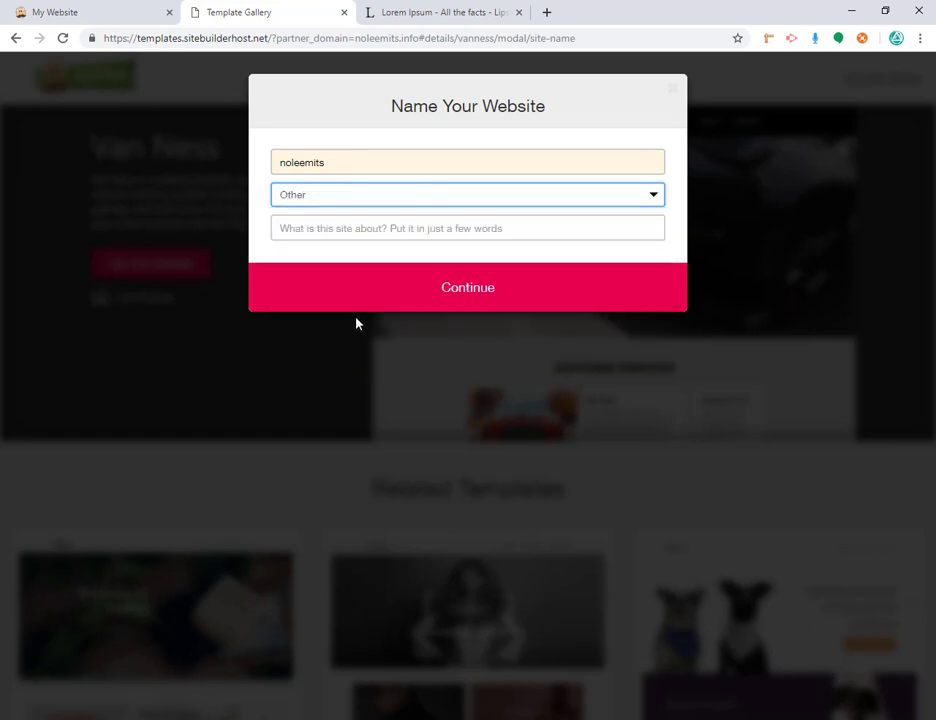
# Describe the site as "Pakour, tricking, tutorials" and finish the website setup.
pyautogui.click(349, 228)
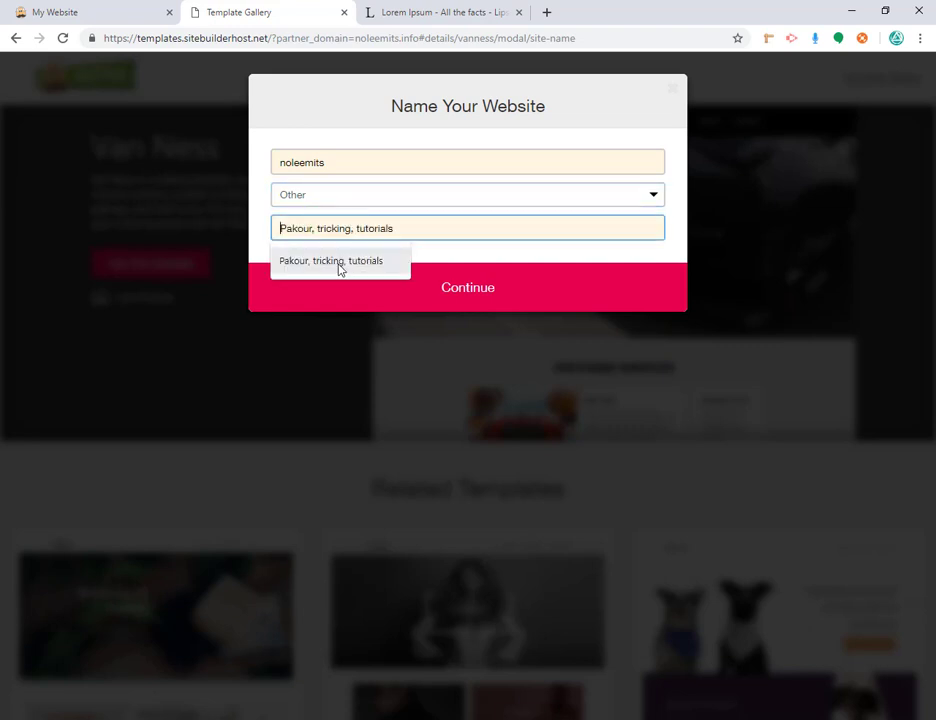
pyautogui.click(338, 264)
pyautogui.click(480, 295)
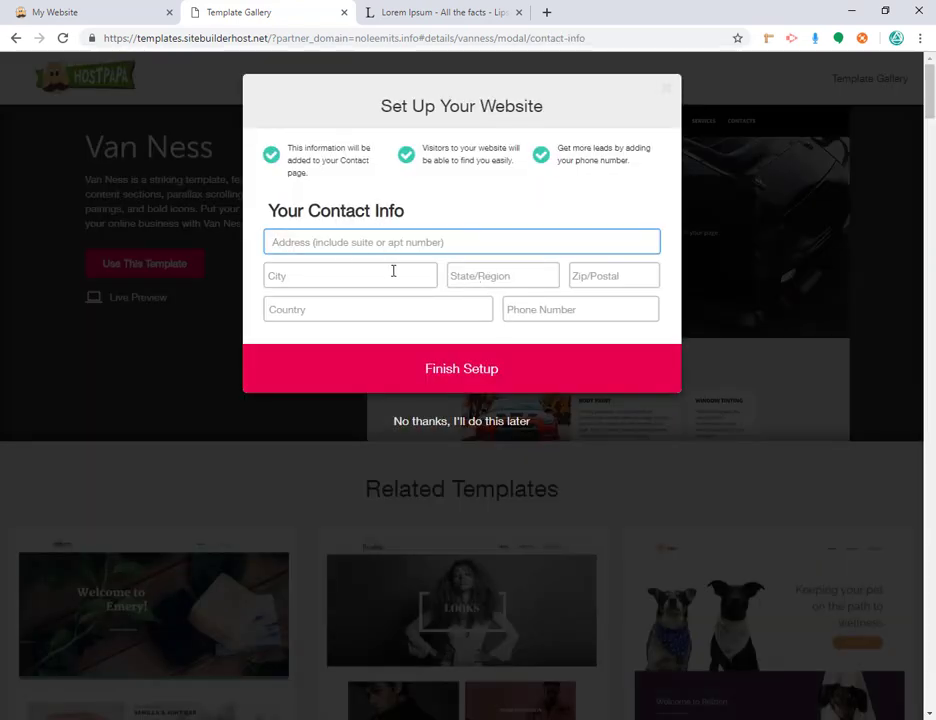
pyautogui.click(483, 380)
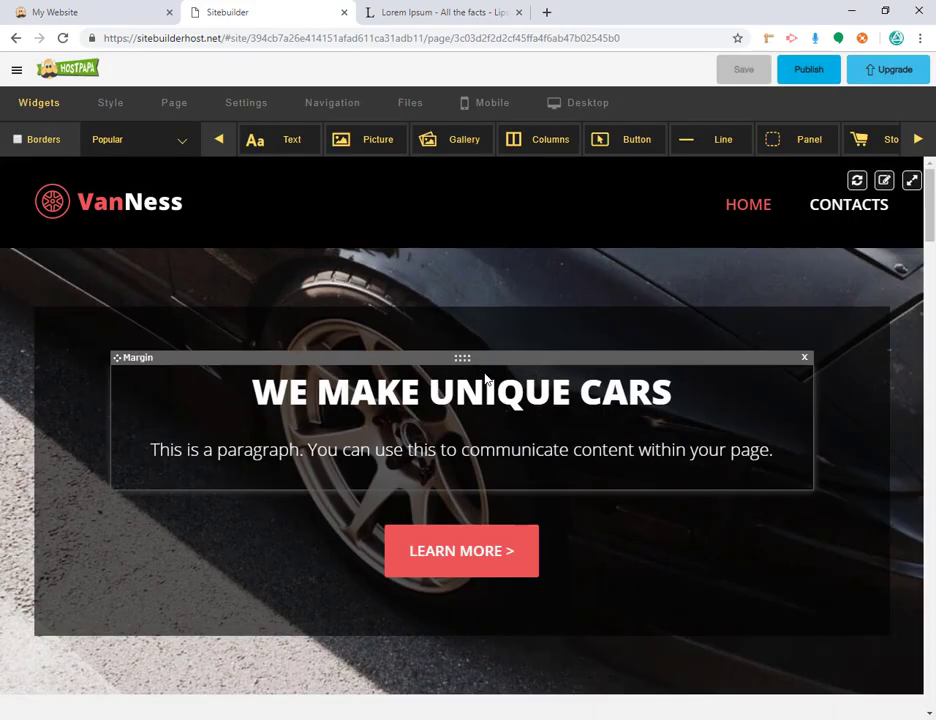
pyautogui.scroll(-10, 485, 375)
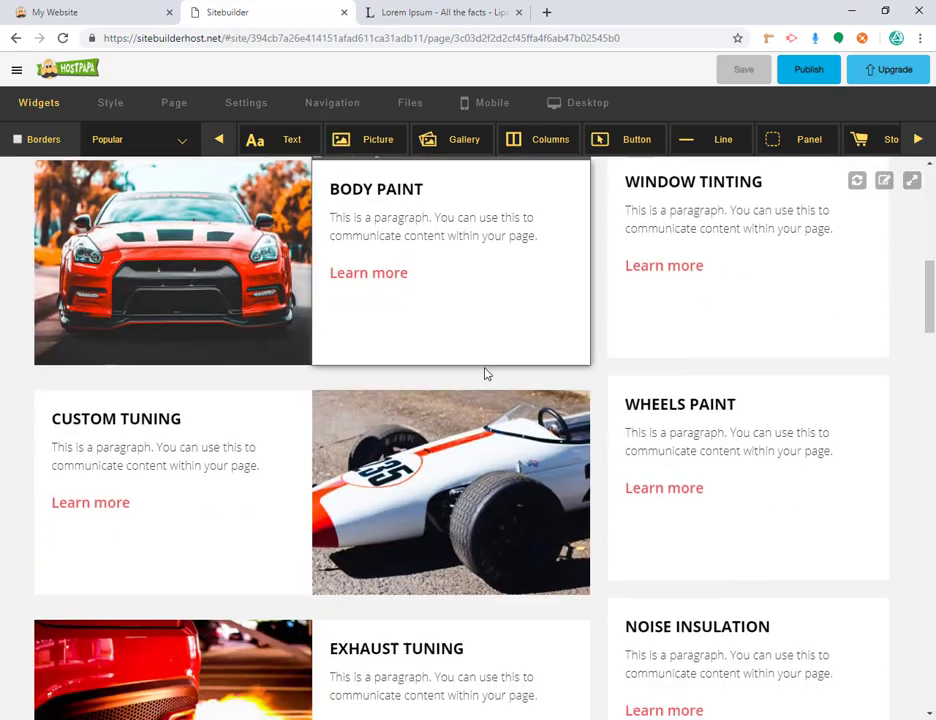
pyautogui.scroll(3, 494, 390)
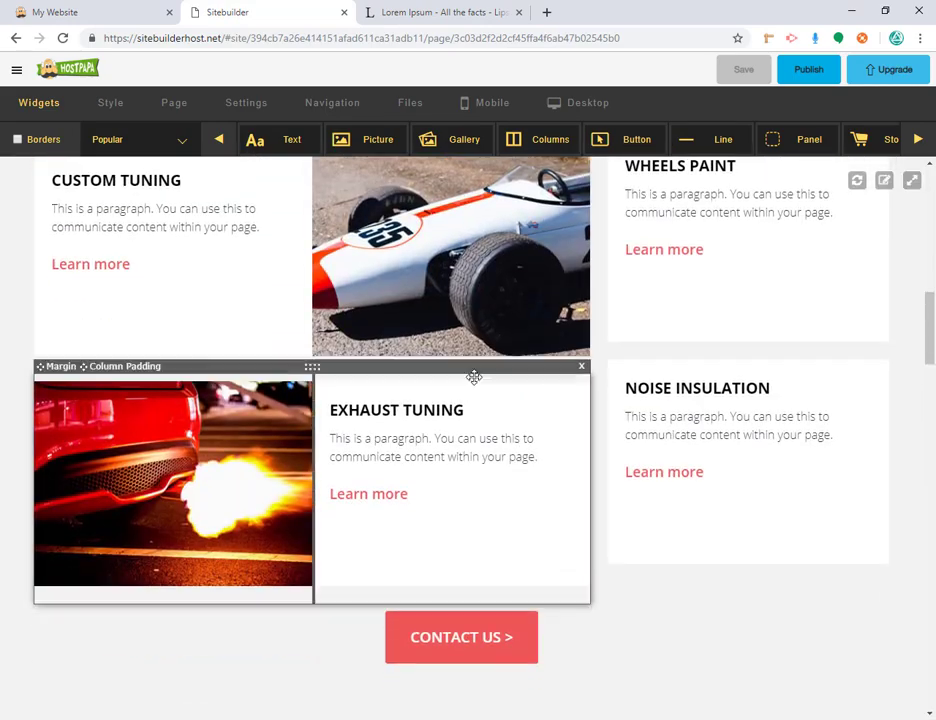
pyautogui.scroll(10, 469, 385)
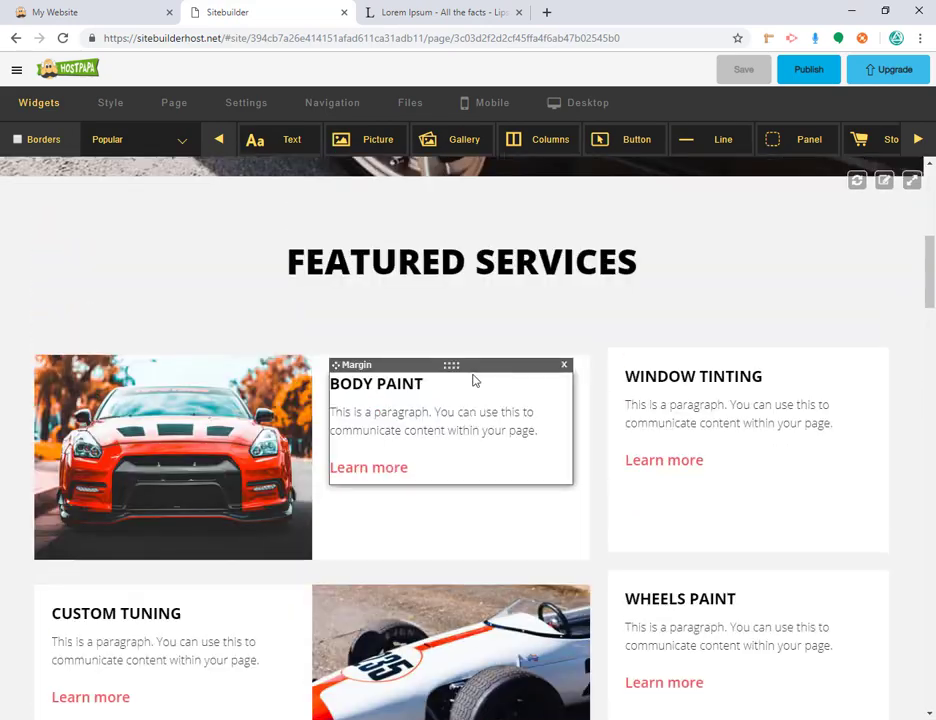
pyautogui.scroll(1, 468, 420)
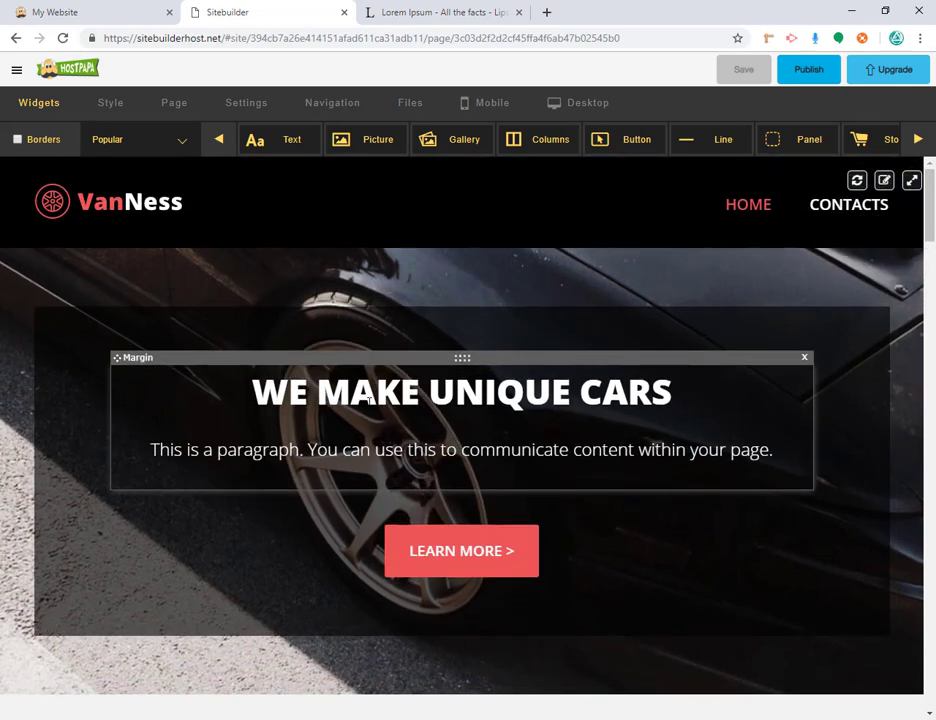
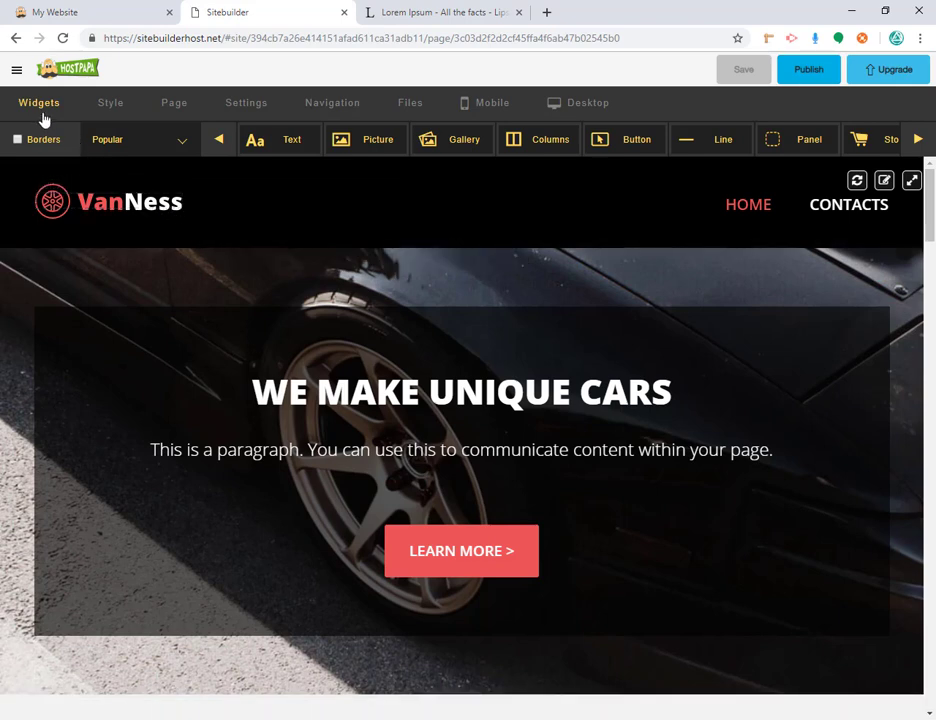
# Open the image selection for the site logo in the Style Designer.
pyautogui.click(108, 104)
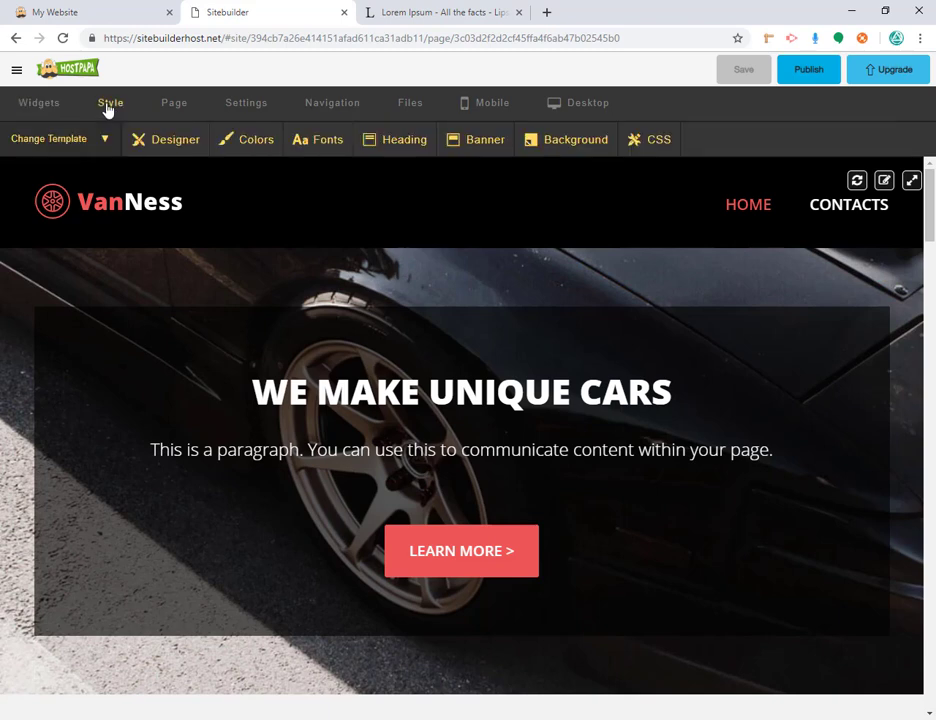
pyautogui.click(164, 142)
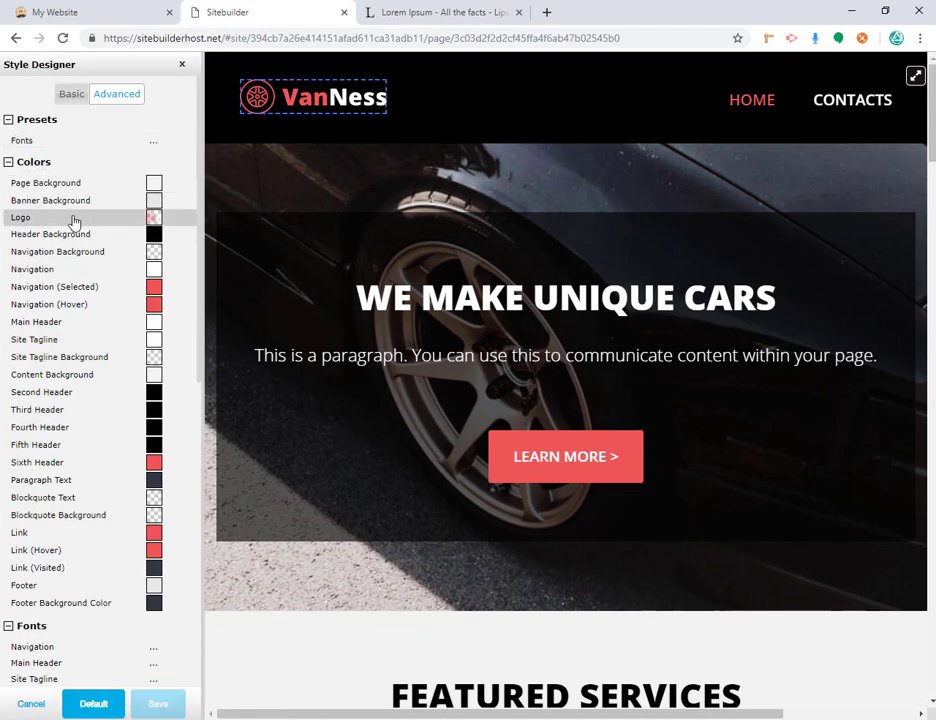
pyautogui.click(155, 218)
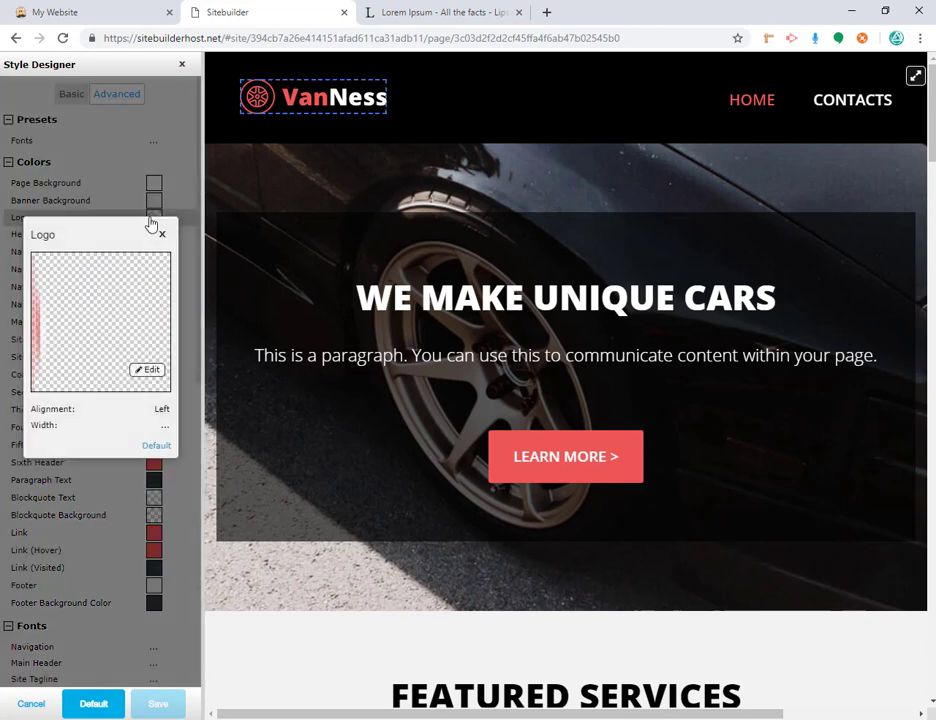
pyautogui.click(146, 372)
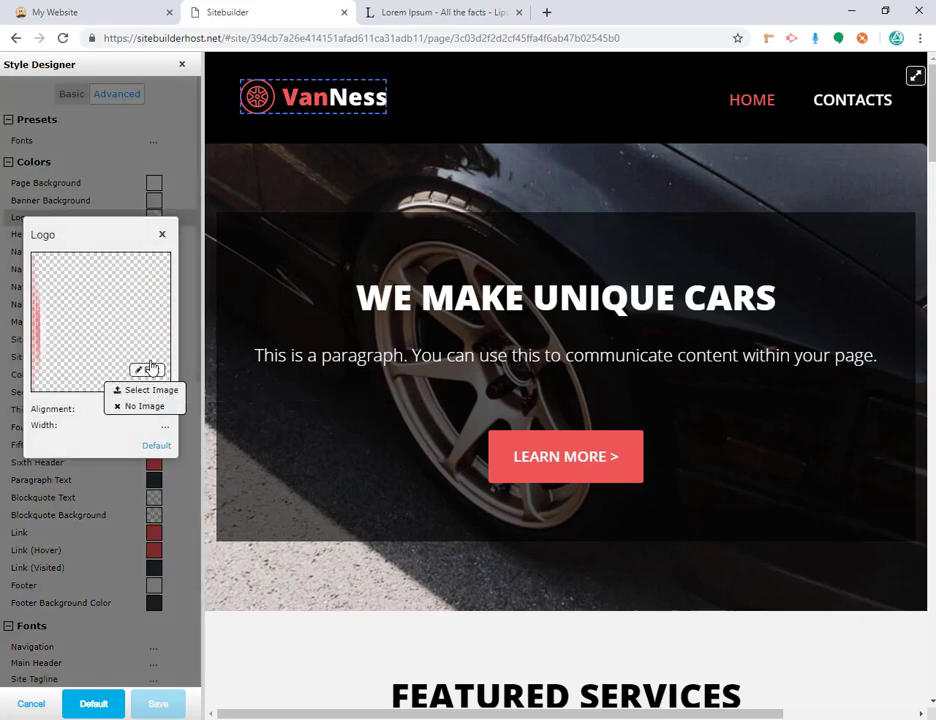
pyautogui.click(152, 390)
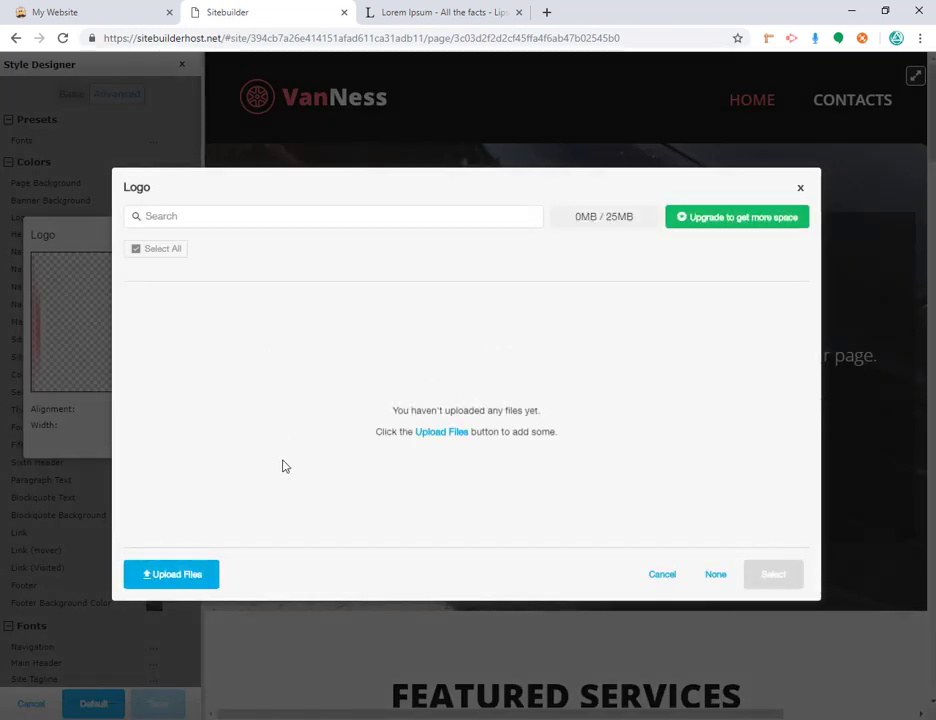
# Upload the image "logo" from the "1 website builder" folder in Documentos and use it as the site logo.
pyautogui.click(215, 571)
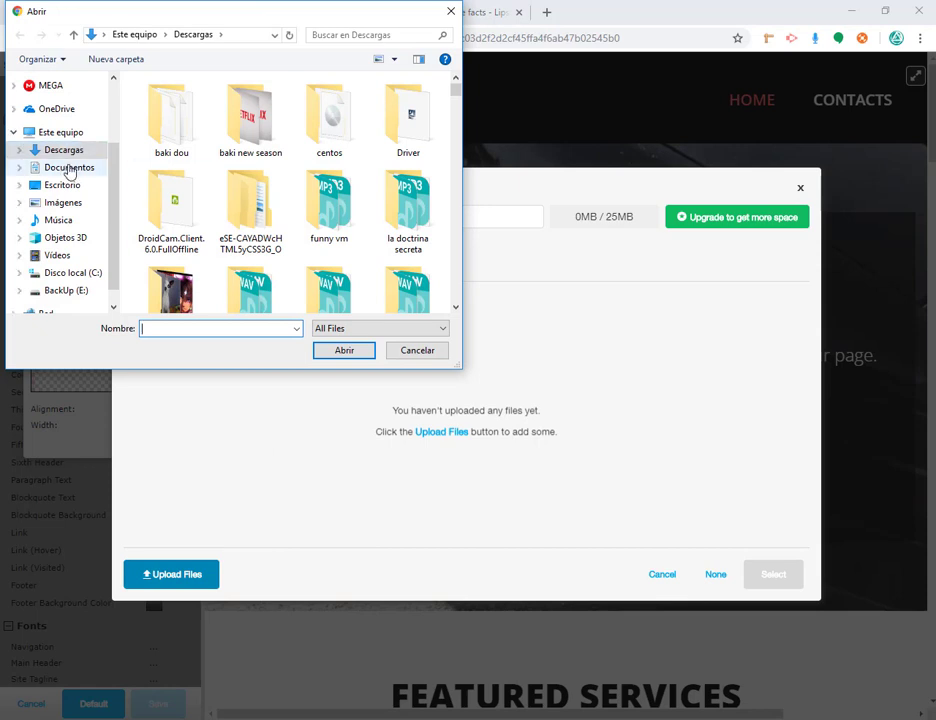
pyautogui.click(70, 169)
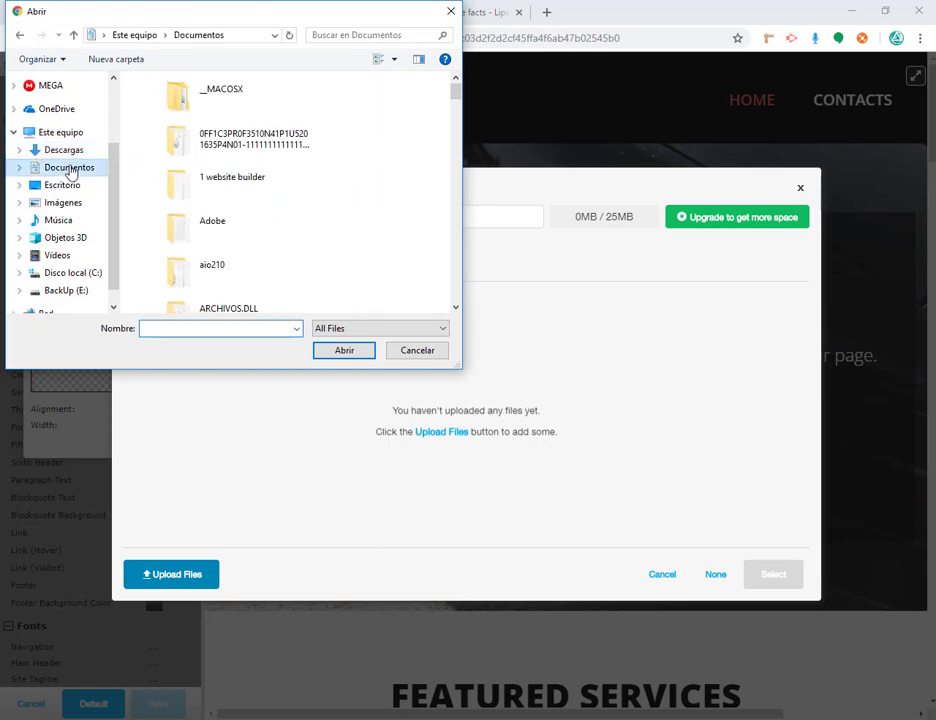
pyautogui.doubleClick(265, 192)
pyautogui.click(329, 196)
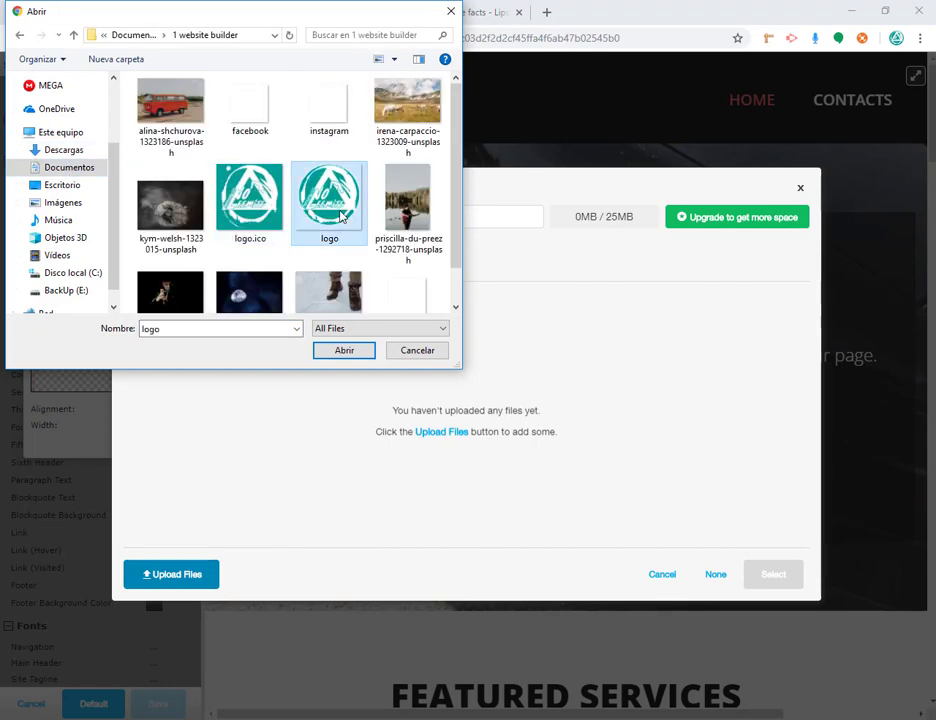
pyautogui.click(358, 356)
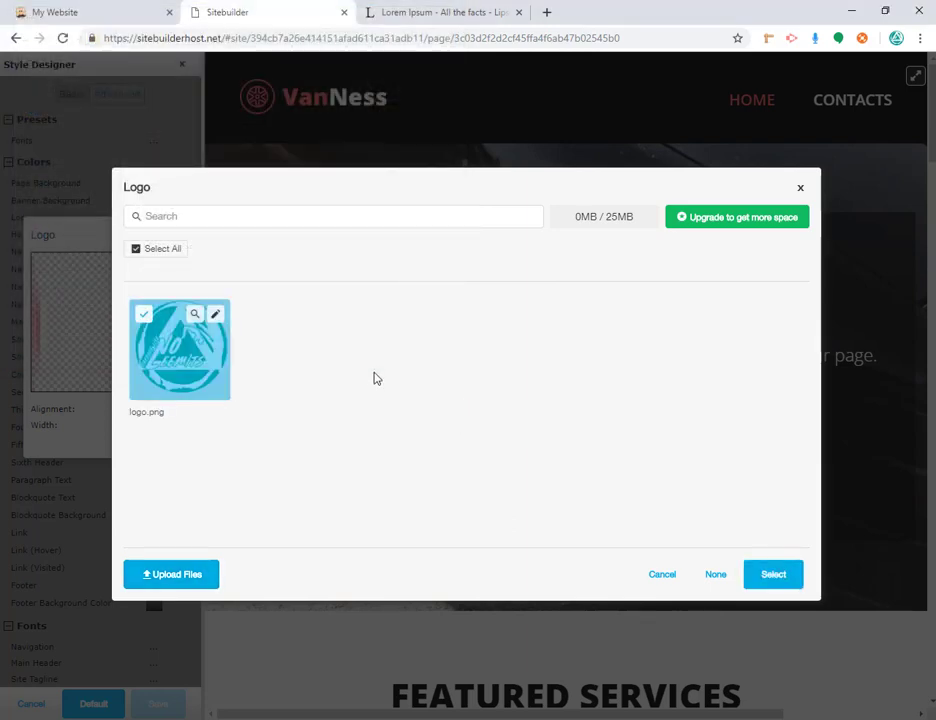
pyautogui.click(776, 577)
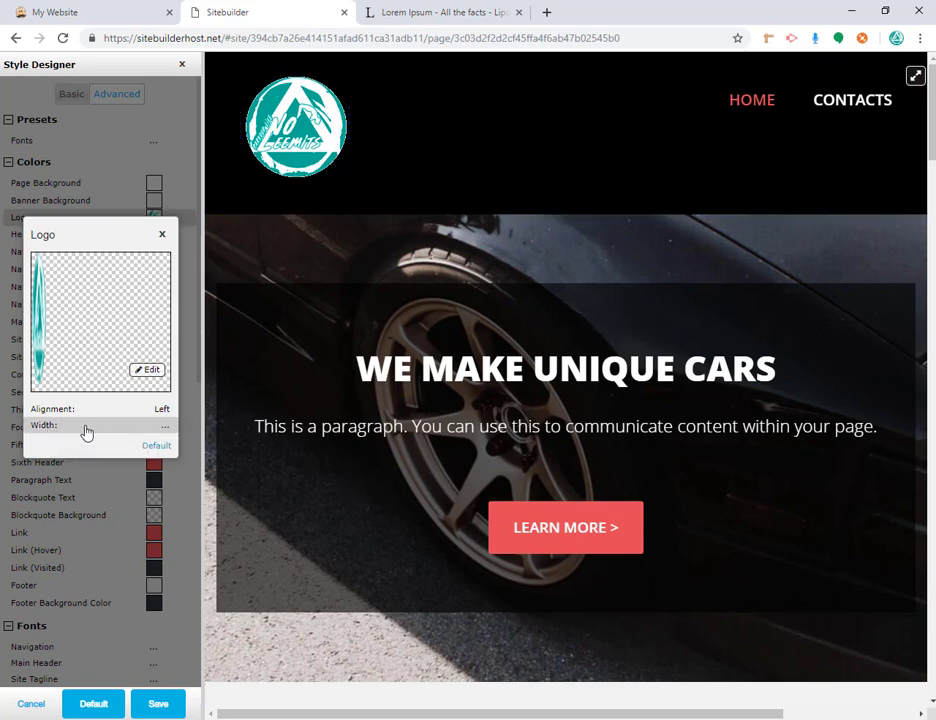
# Set the width of the site logo to 82 px.
pyautogui.click(164, 429)
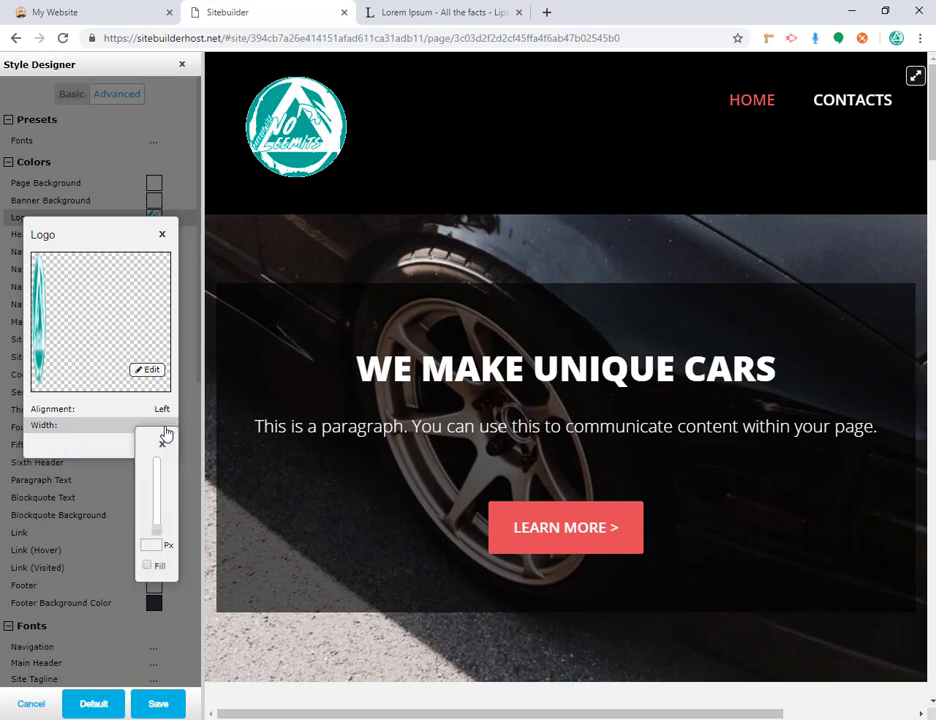
pyautogui.click(155, 534)
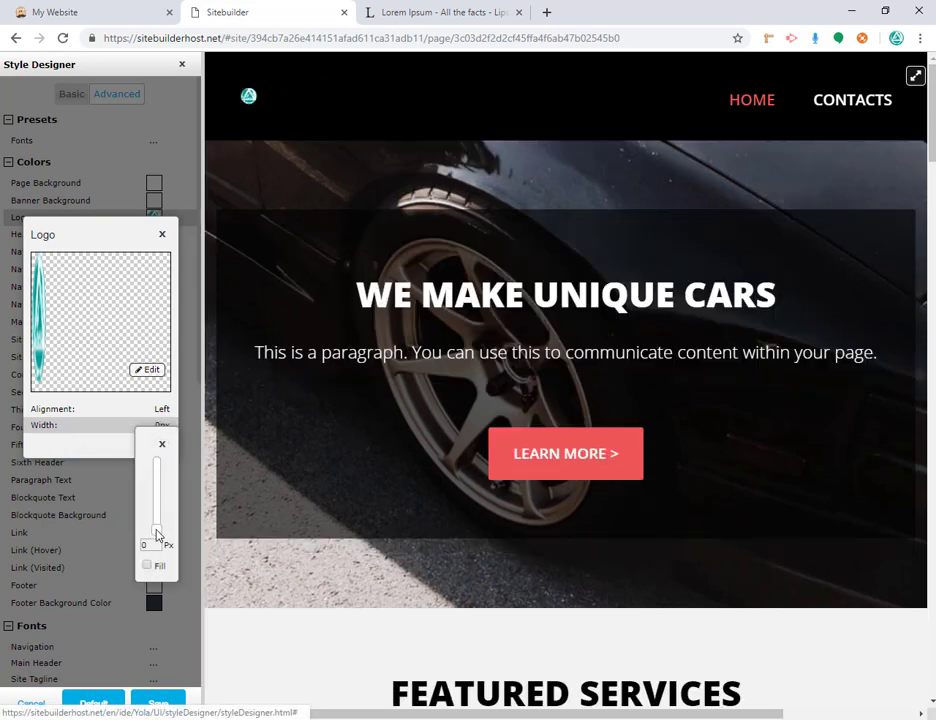
pyautogui.moveTo(157, 529); pyautogui.dragTo(157, 529)
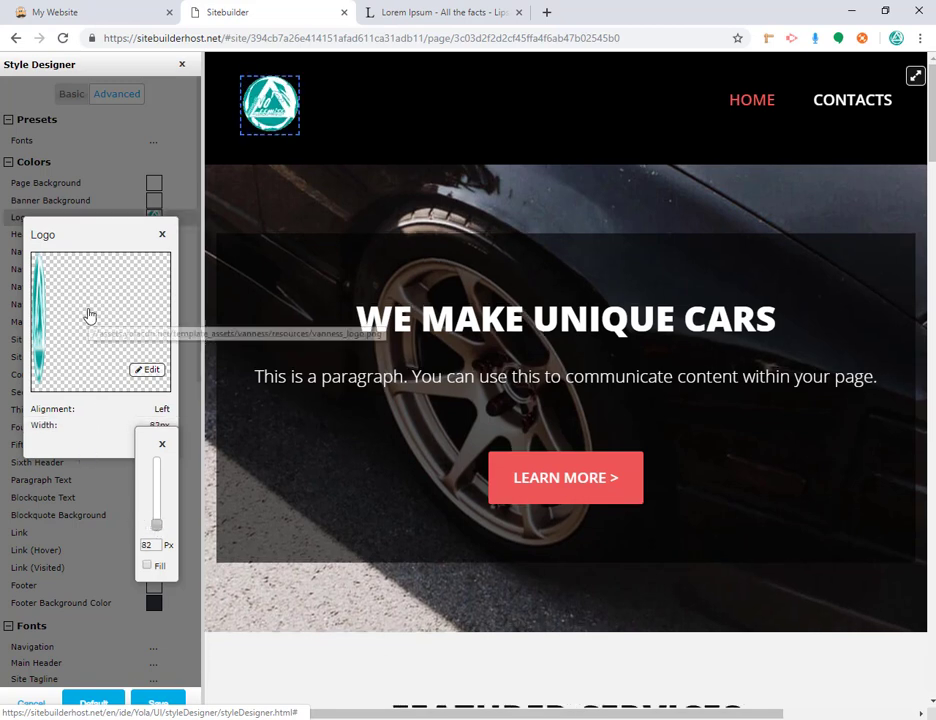
pyautogui.click(163, 445)
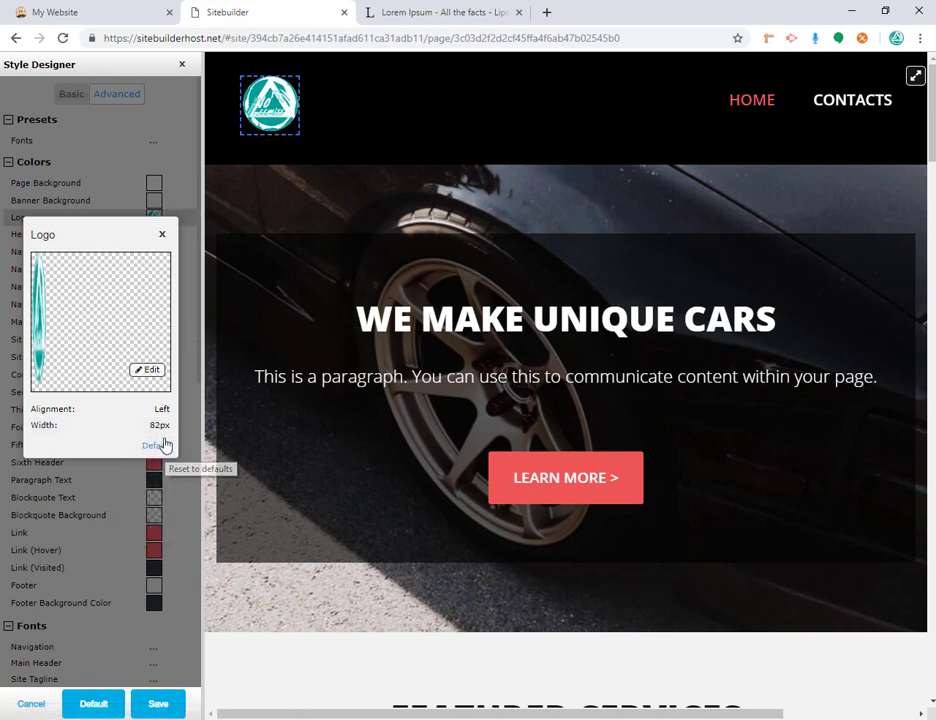
# Try the Top, Right and Bottom alignments for the logo, settle on Top, and close the logo settings.
pyautogui.click(163, 410)
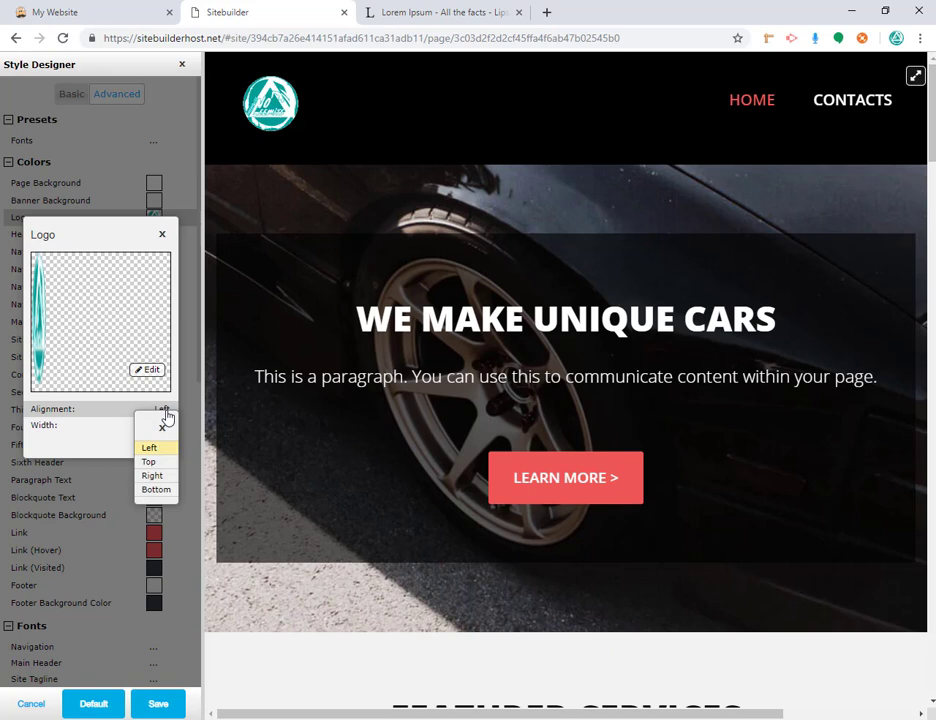
pyautogui.click(155, 463)
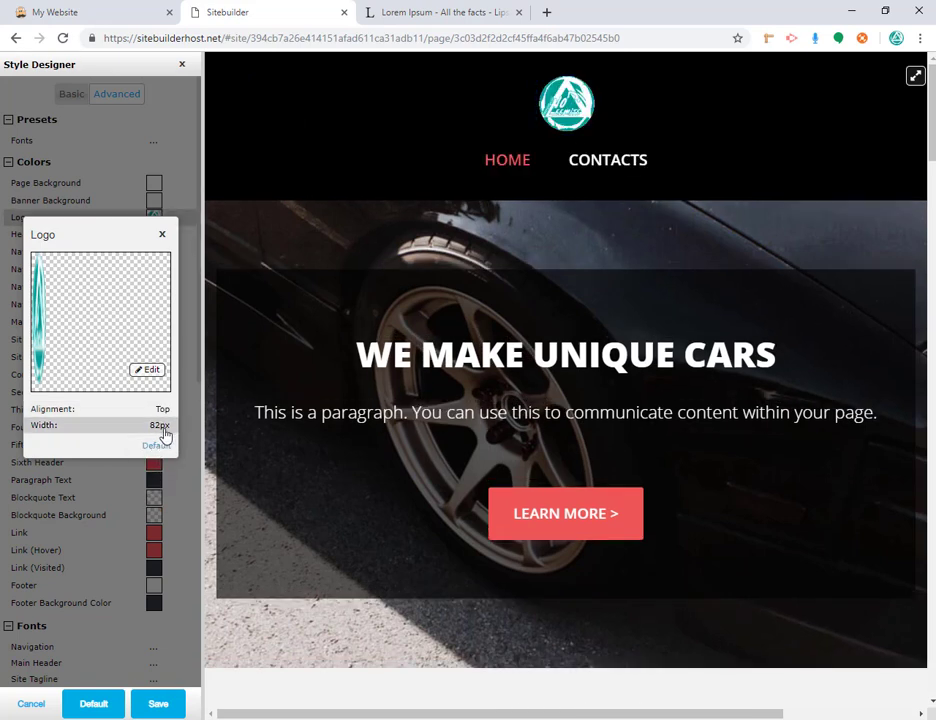
pyautogui.click(165, 413)
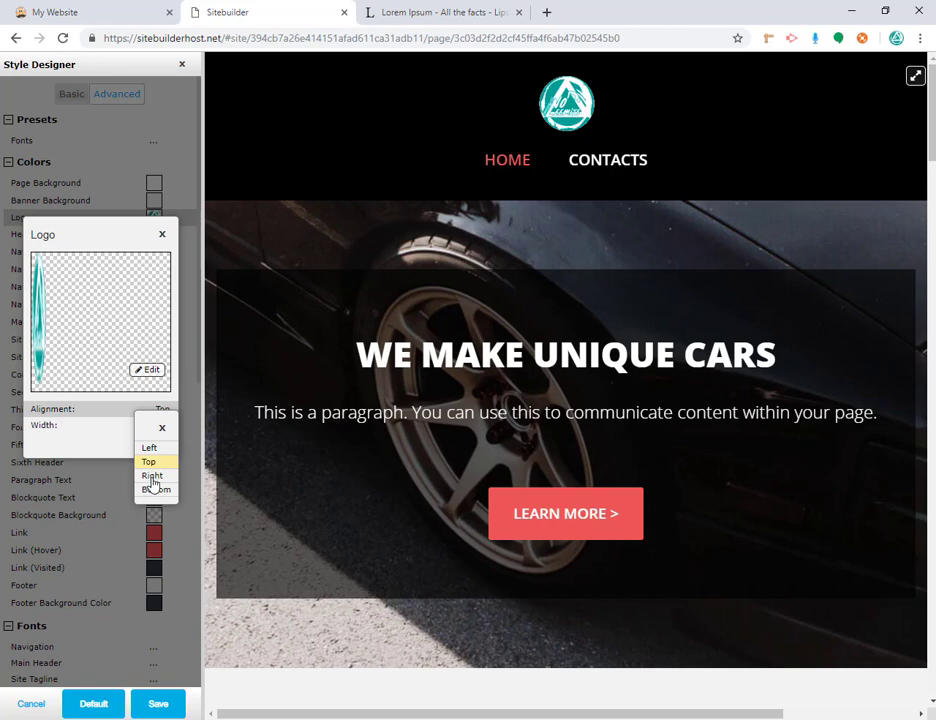
pyautogui.click(153, 477)
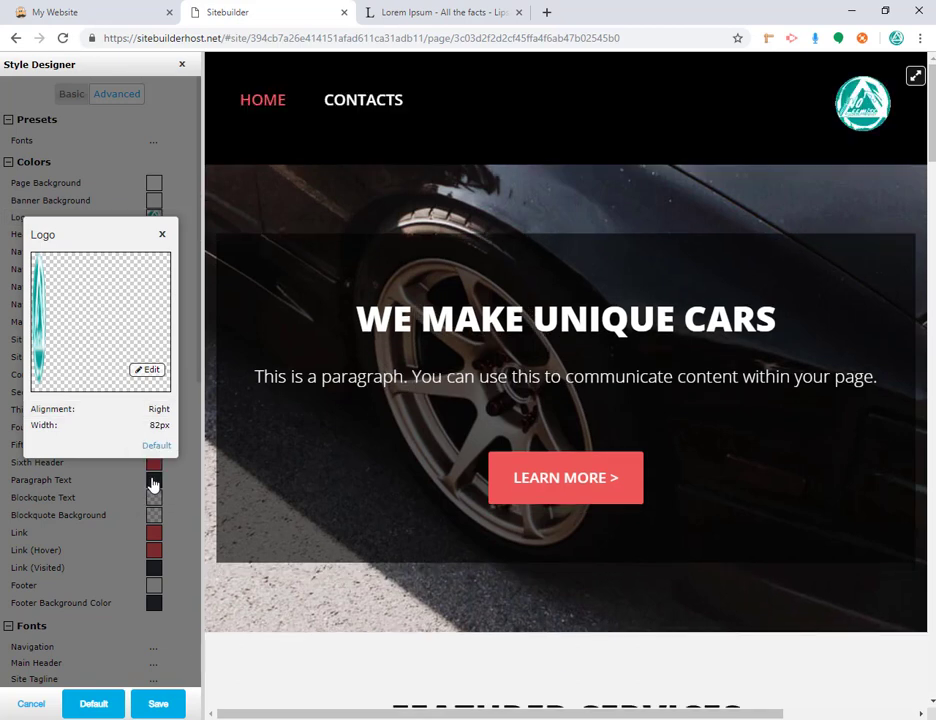
pyautogui.click(165, 413)
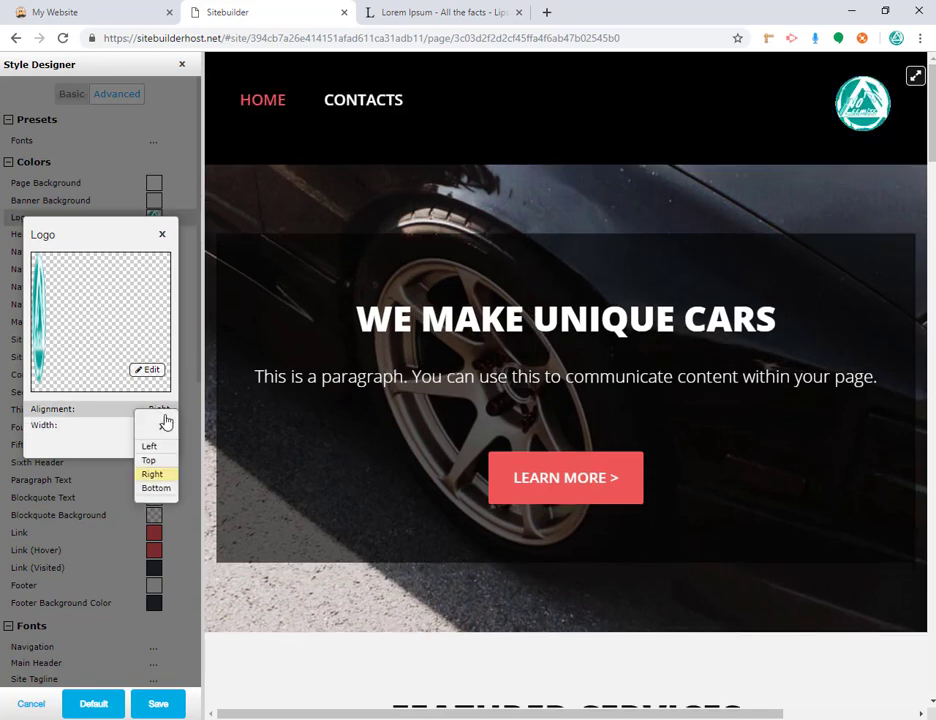
pyautogui.click(156, 488)
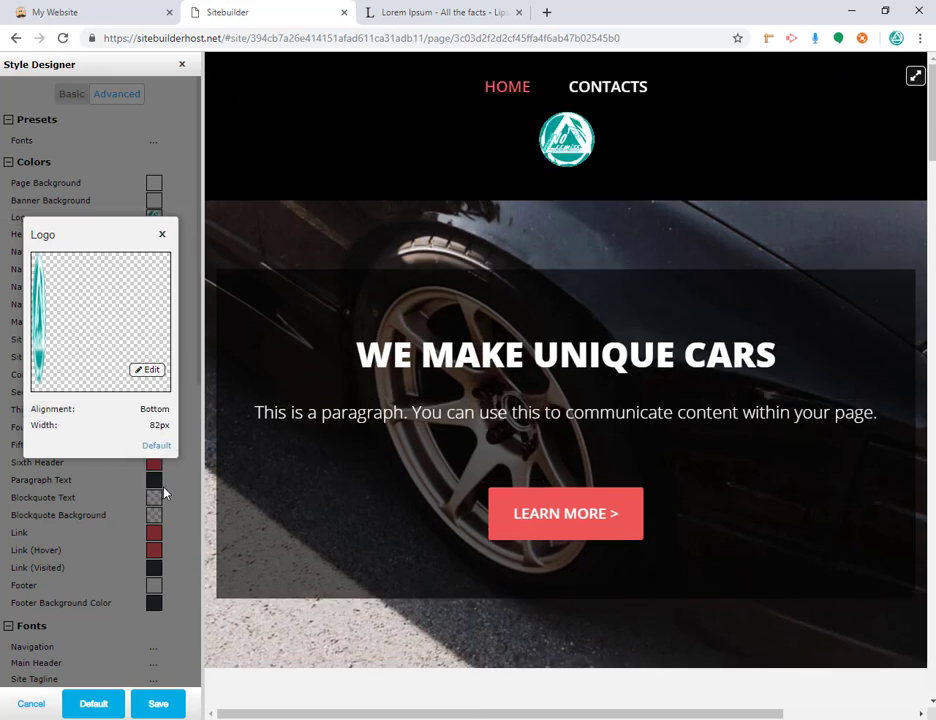
pyautogui.click(163, 414)
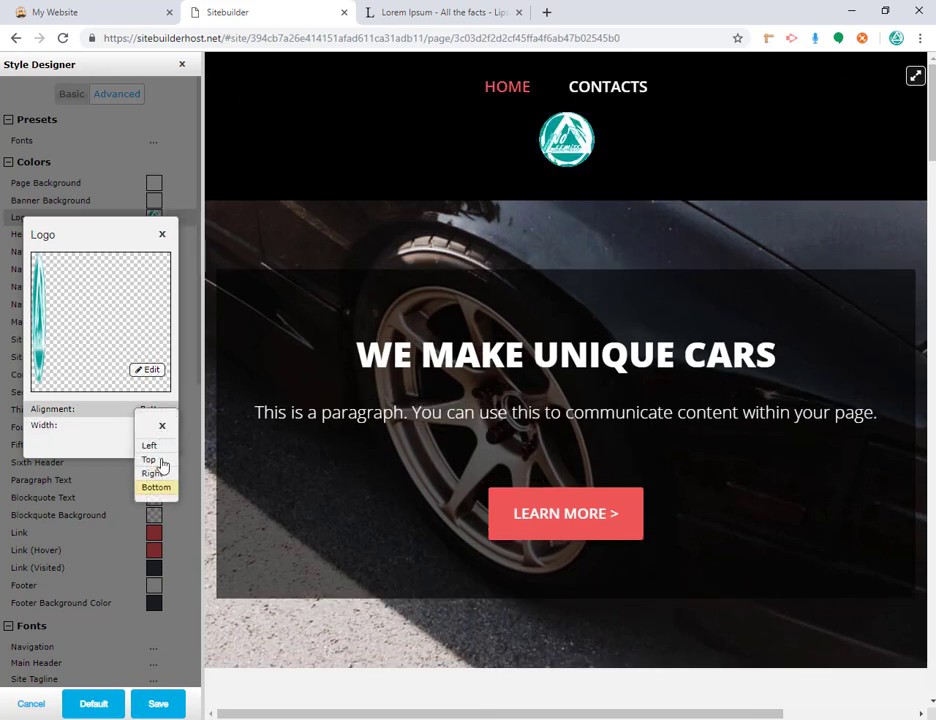
pyautogui.click(150, 460)
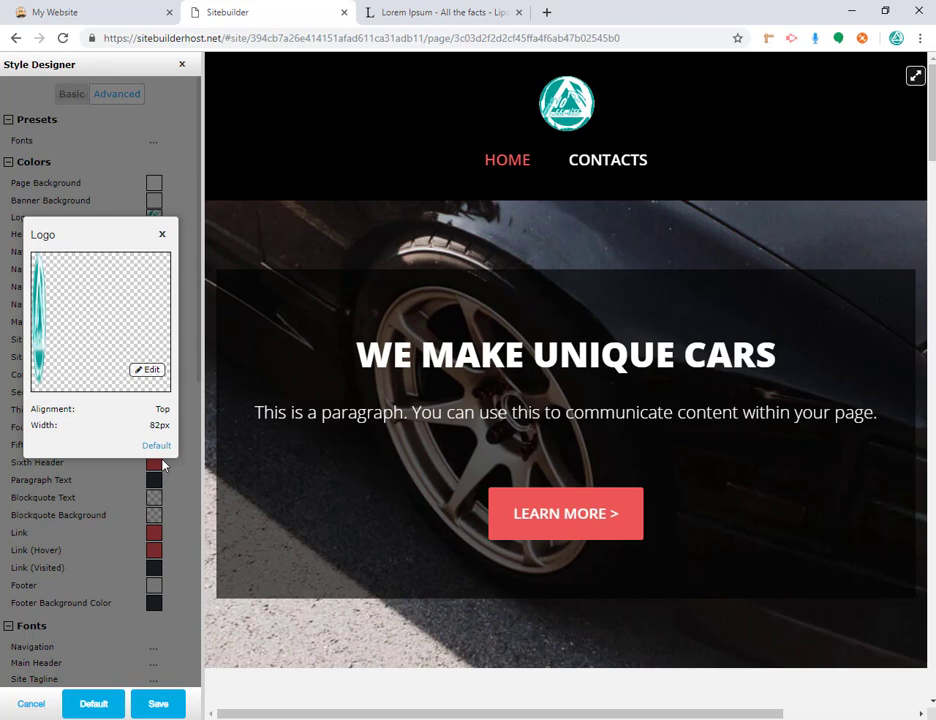
pyautogui.click(162, 236)
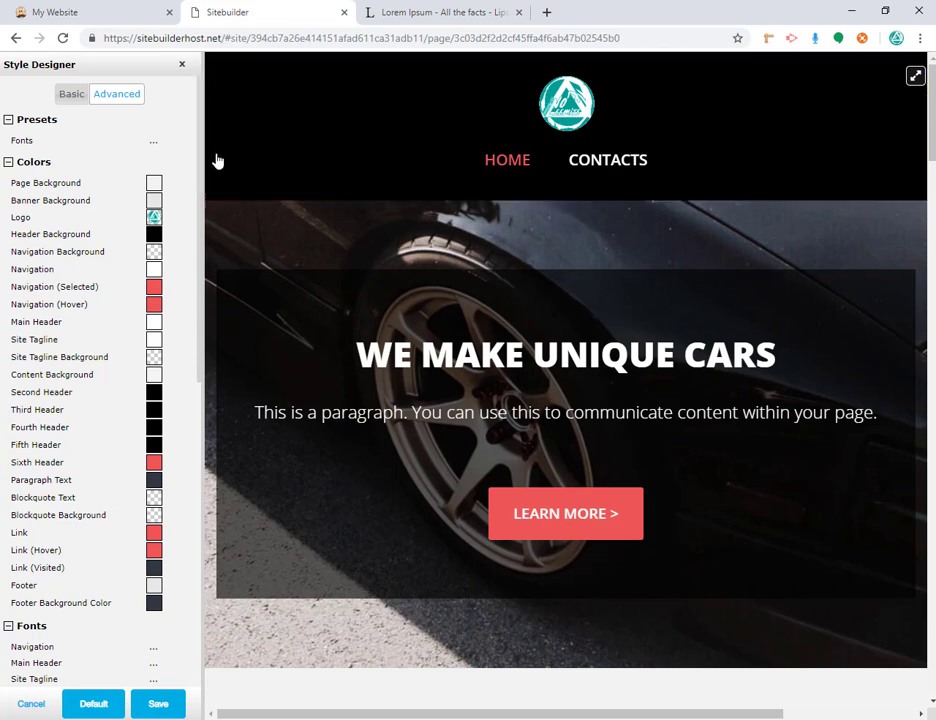
# Set the header background color to dark gray #292828 and close the Style Designer, keeping the changes.
pyautogui.click(311, 123)
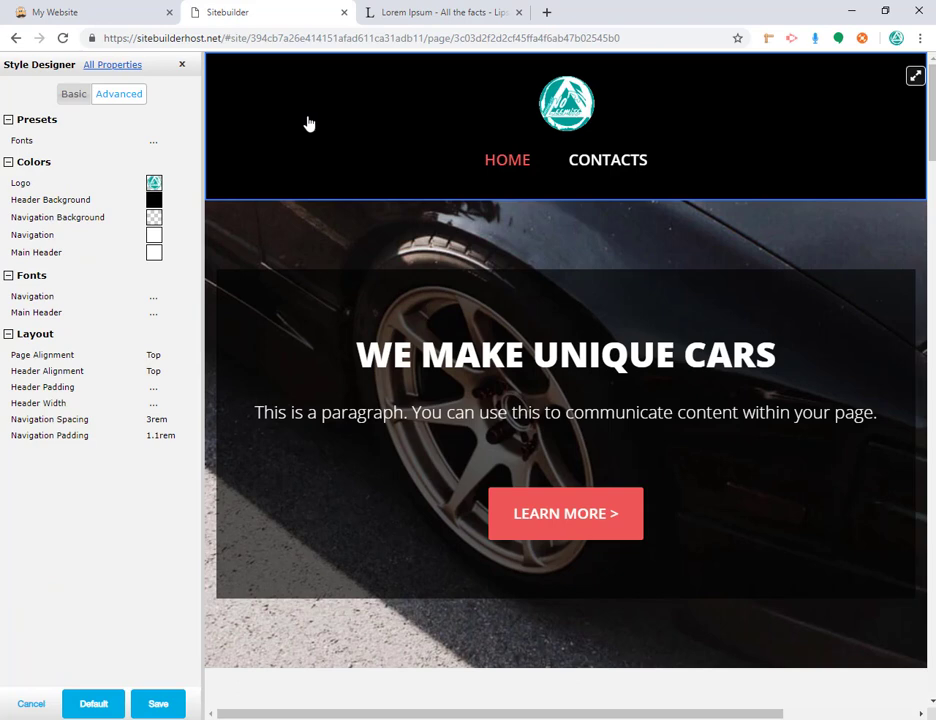
pyautogui.click(152, 201)
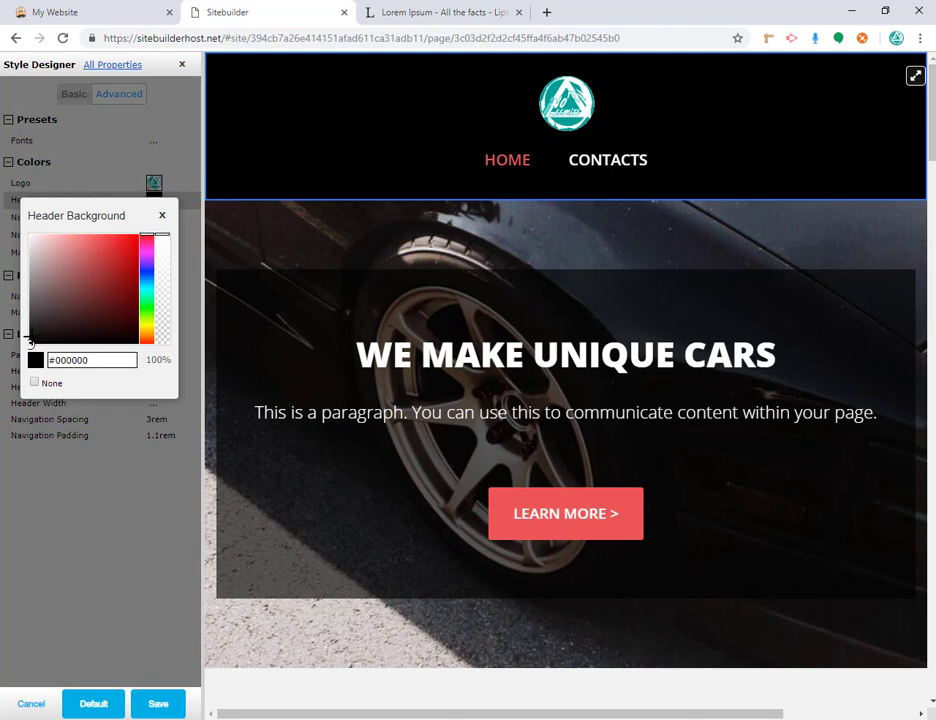
pyautogui.moveTo(31, 342); pyautogui.dragTo(29, 330)
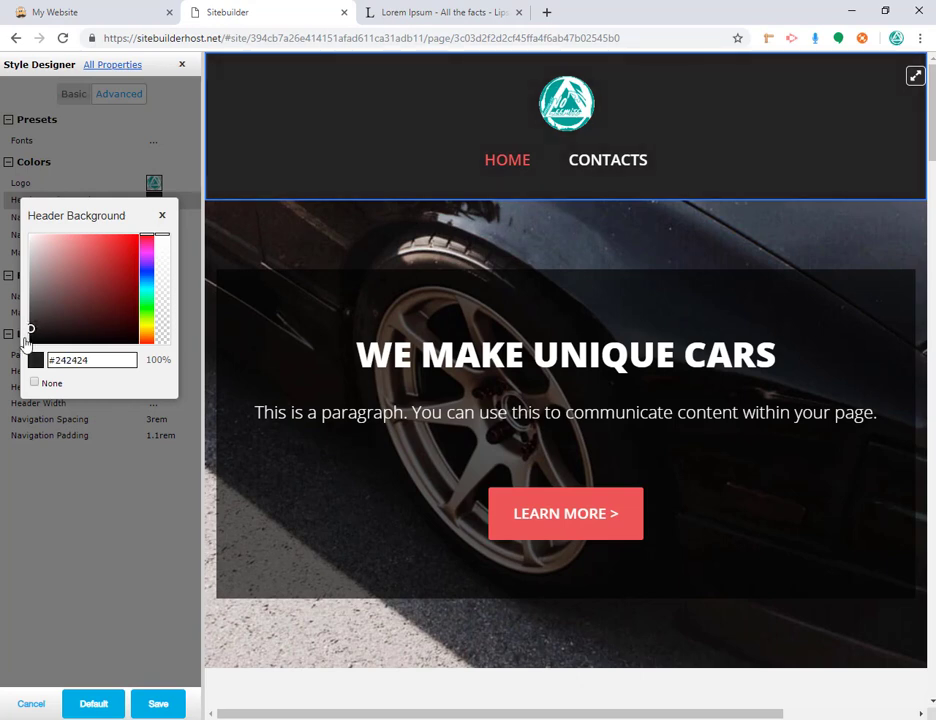
pyautogui.moveTo(39, 309)
pyautogui.mouseDown()
pyautogui.moveTo(50, 282)
pyautogui.moveTo(25, 311)
pyautogui.moveTo(29, 325)
pyautogui.mouseUp()
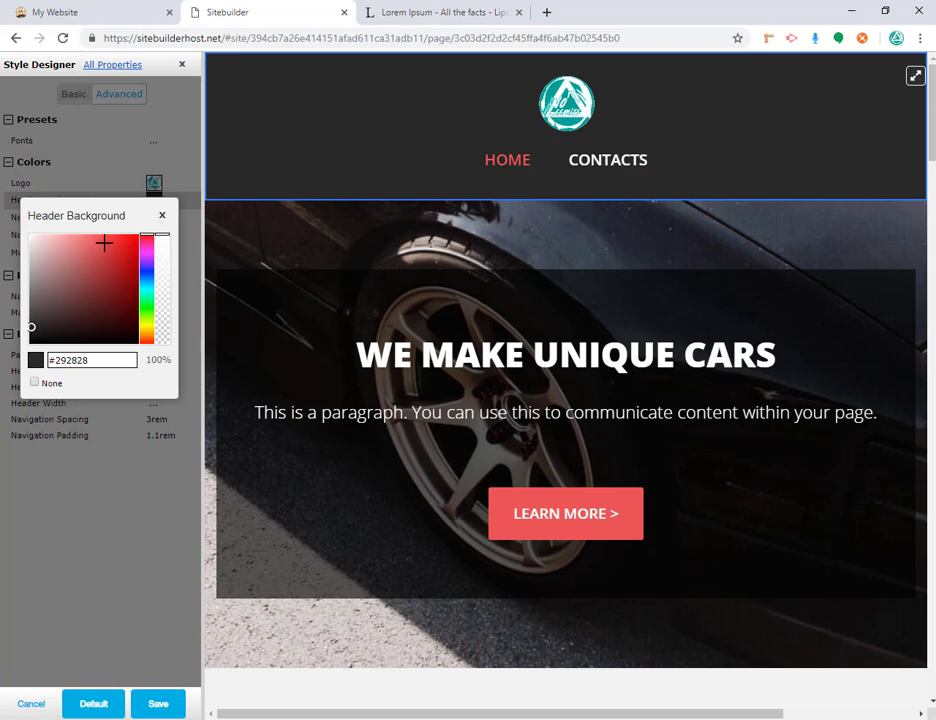
pyautogui.click(162, 215)
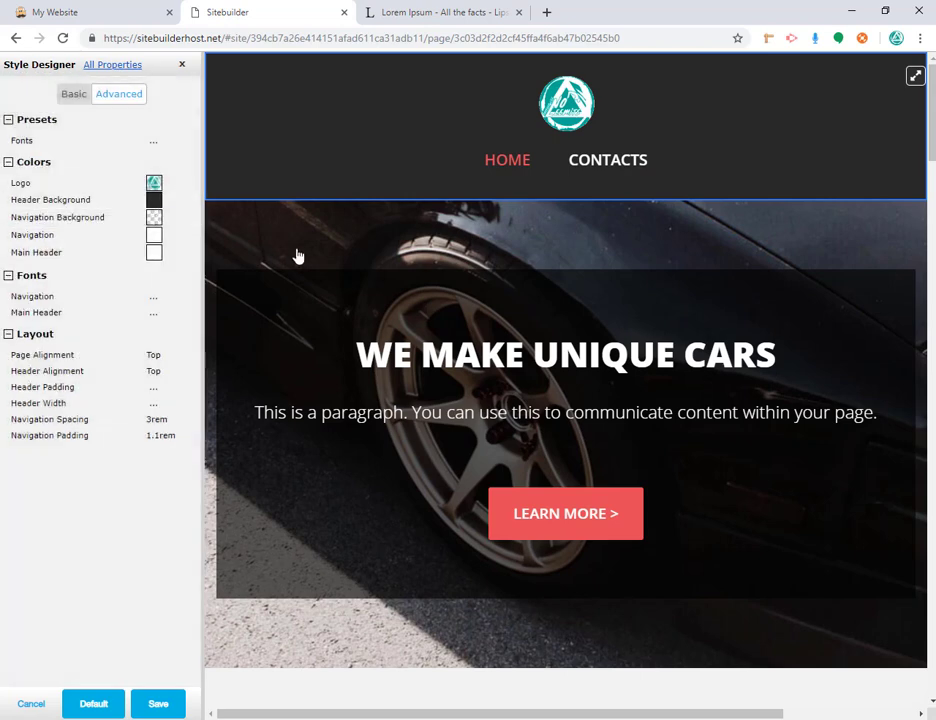
pyautogui.click(184, 68)
pyautogui.click(532, 408)
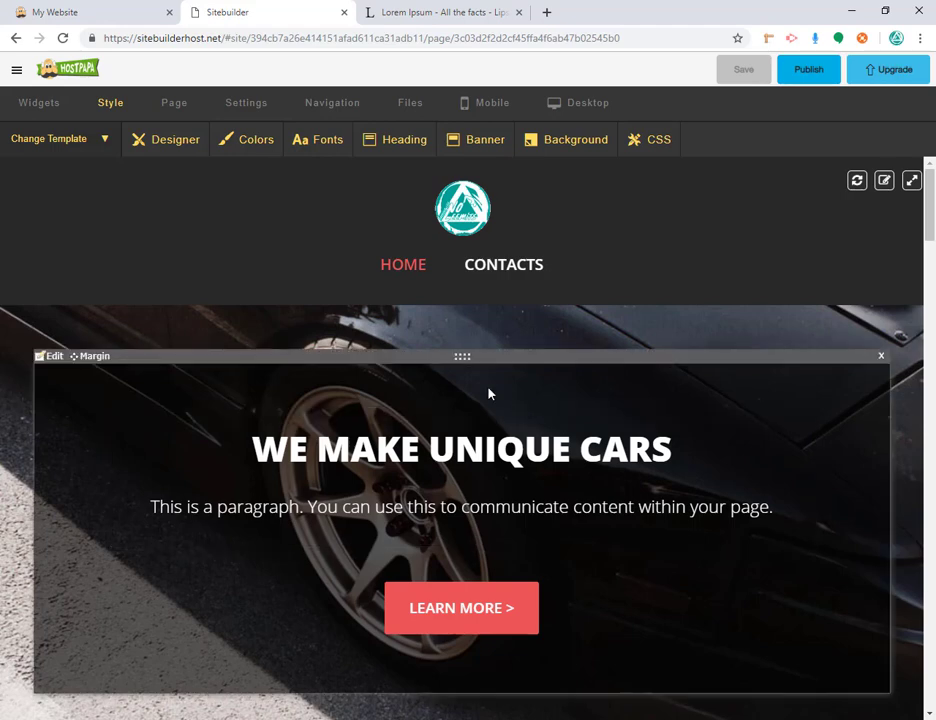
# Add a new page named "About me" with the heading noleemits, displayed in the navigation.
pyautogui.click(172, 105)
pyautogui.click(137, 143)
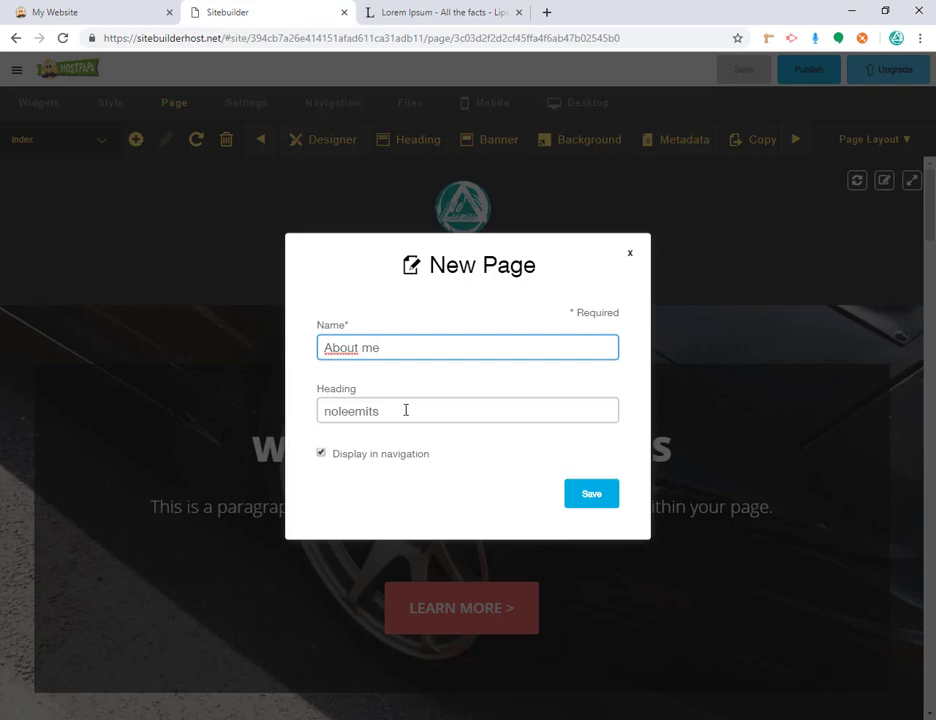
pyautogui.click(595, 498)
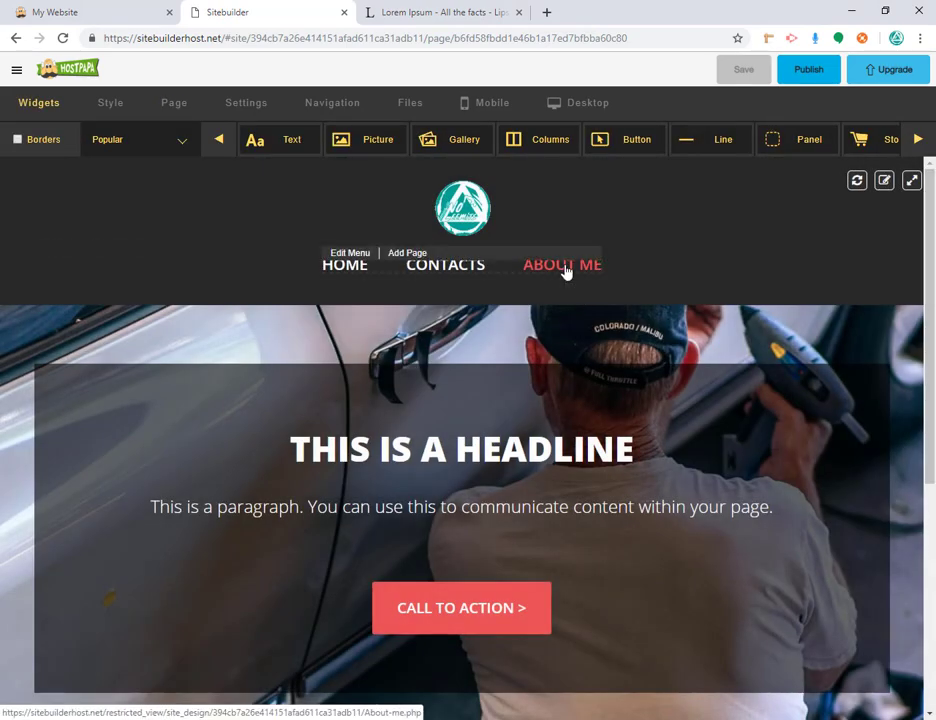
# View the Contacts and About Me pages through the site navigation, and return to the Home page to look over its content.
pyautogui.click(464, 272)
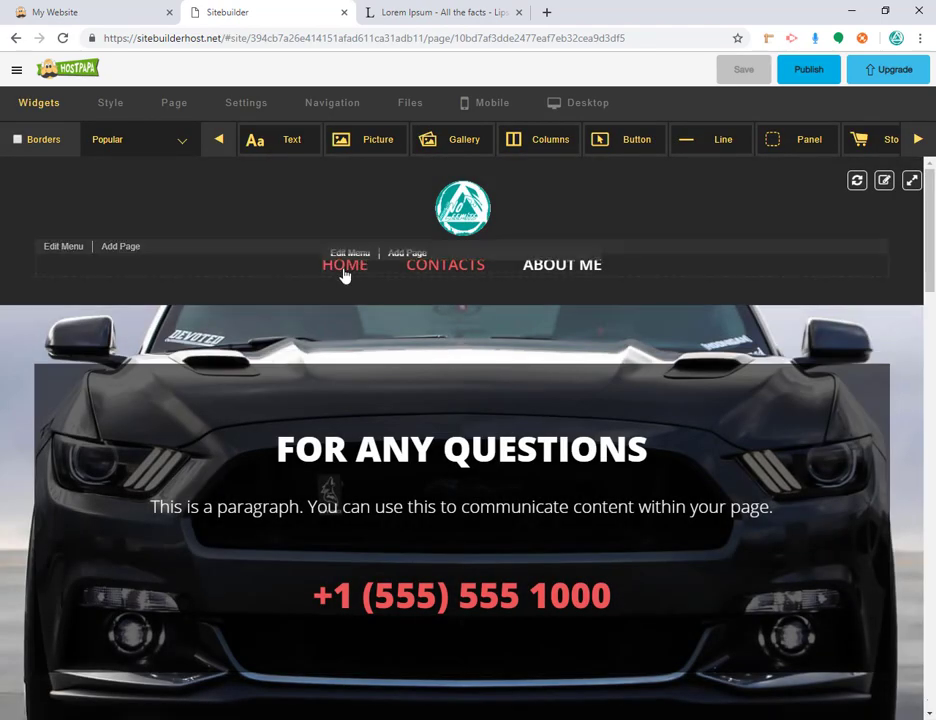
pyautogui.click(539, 274)
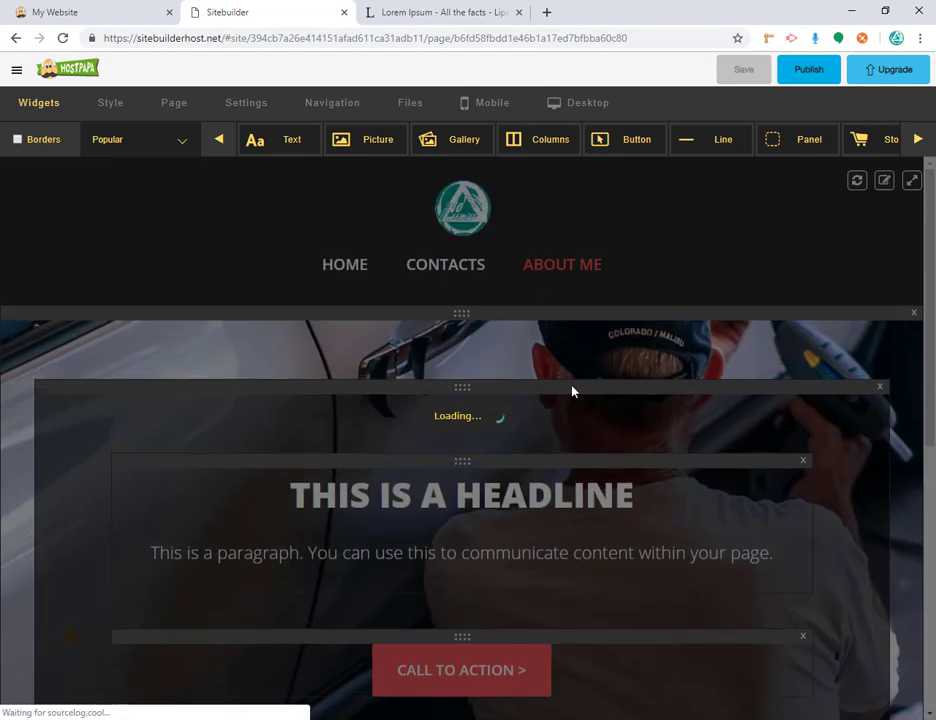
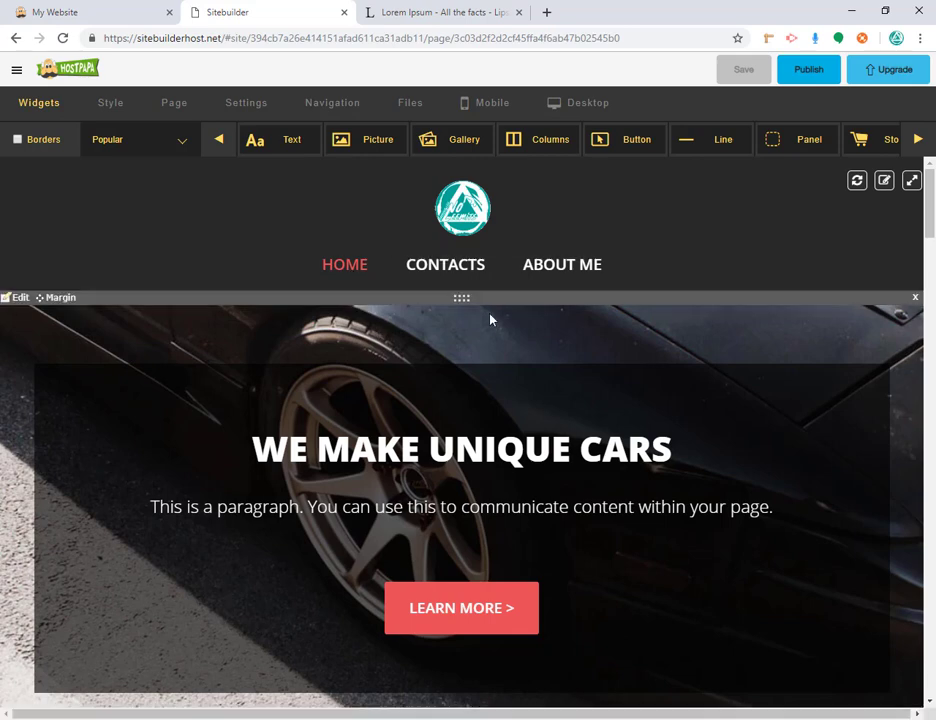
pyautogui.scroll(-3, 478, 345)
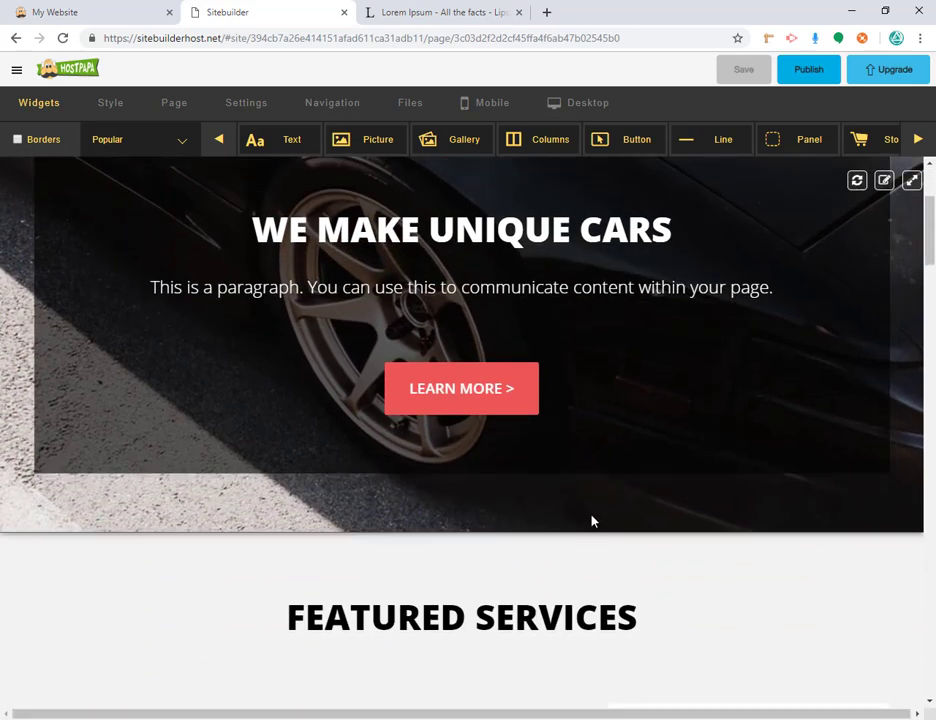
pyautogui.scroll(3, 591, 520)
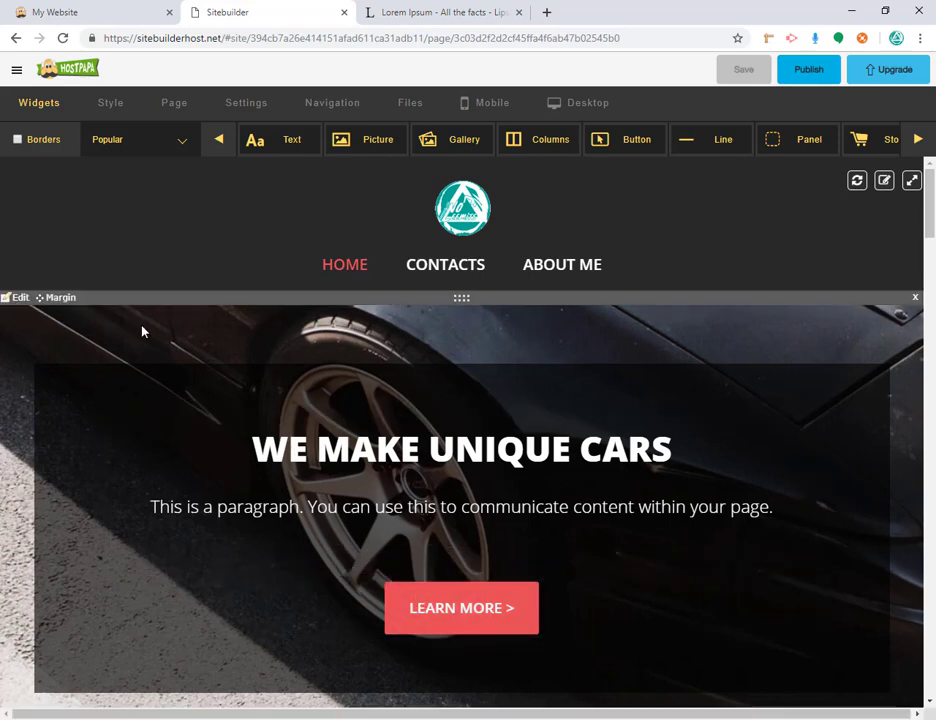
# Upload shot-by-cerqueira-1322971-unsplash from the "1 website builder" folder as a background image for the Home page's top panel.
pyautogui.click(19, 308)
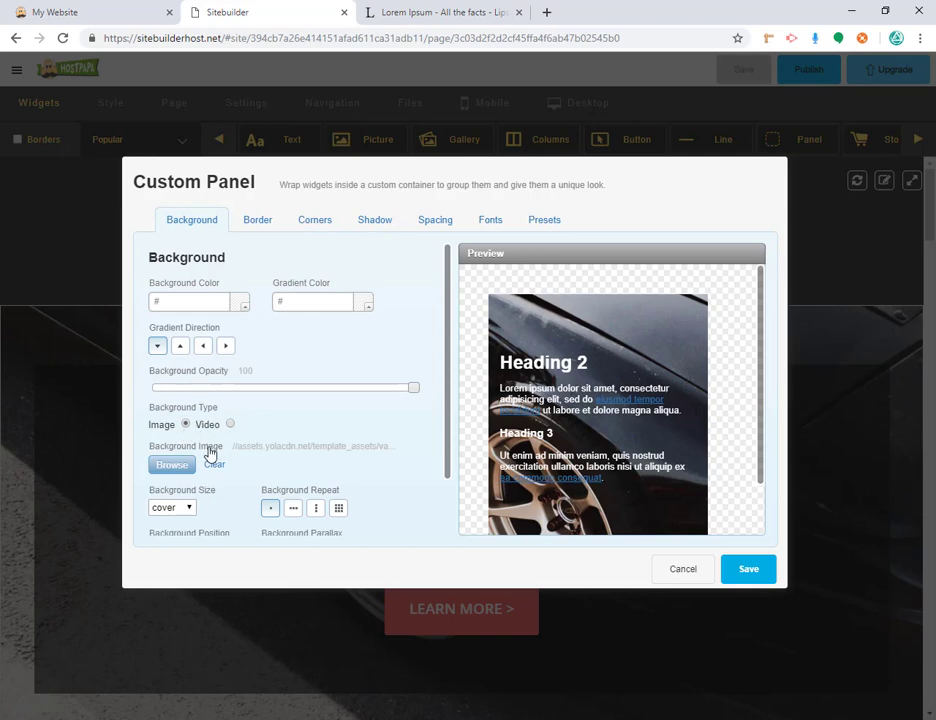
pyautogui.click(176, 466)
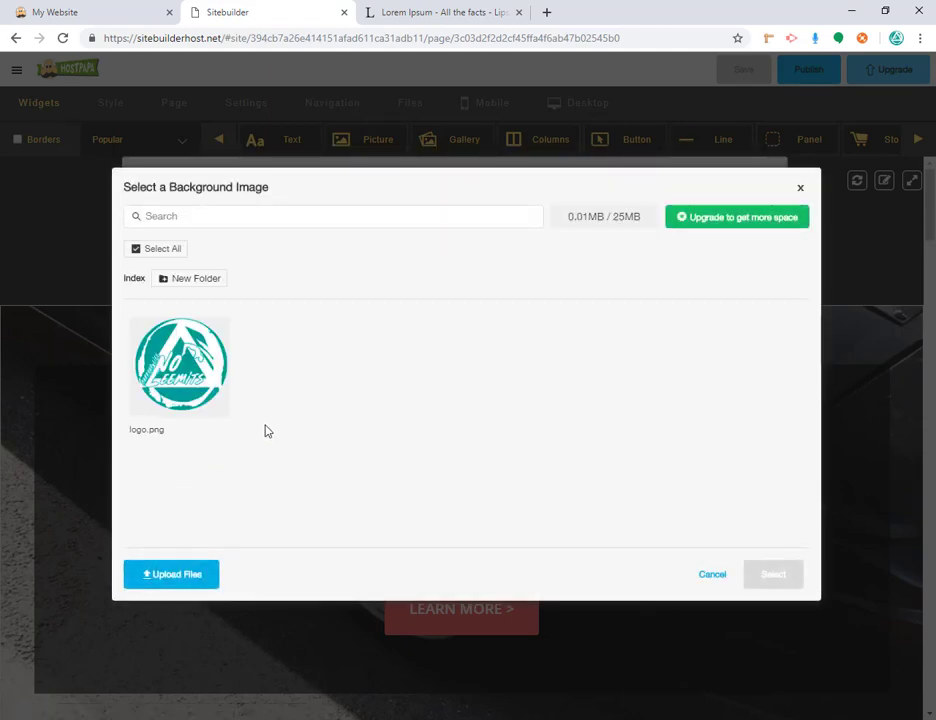
pyautogui.click(198, 580)
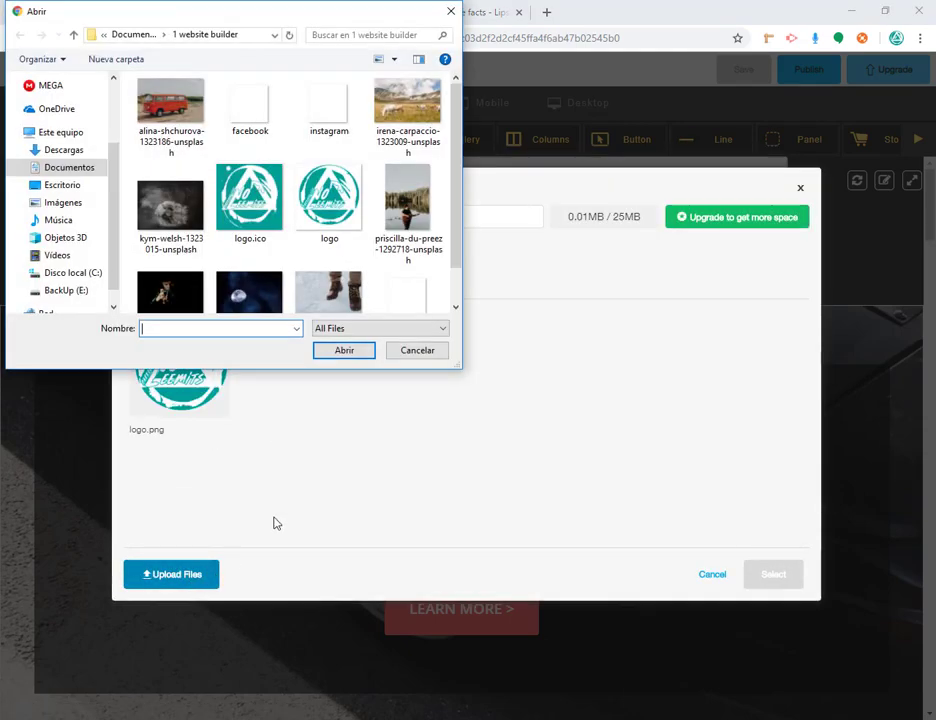
pyautogui.scroll(-1, 200, 220)
pyautogui.click(249, 262)
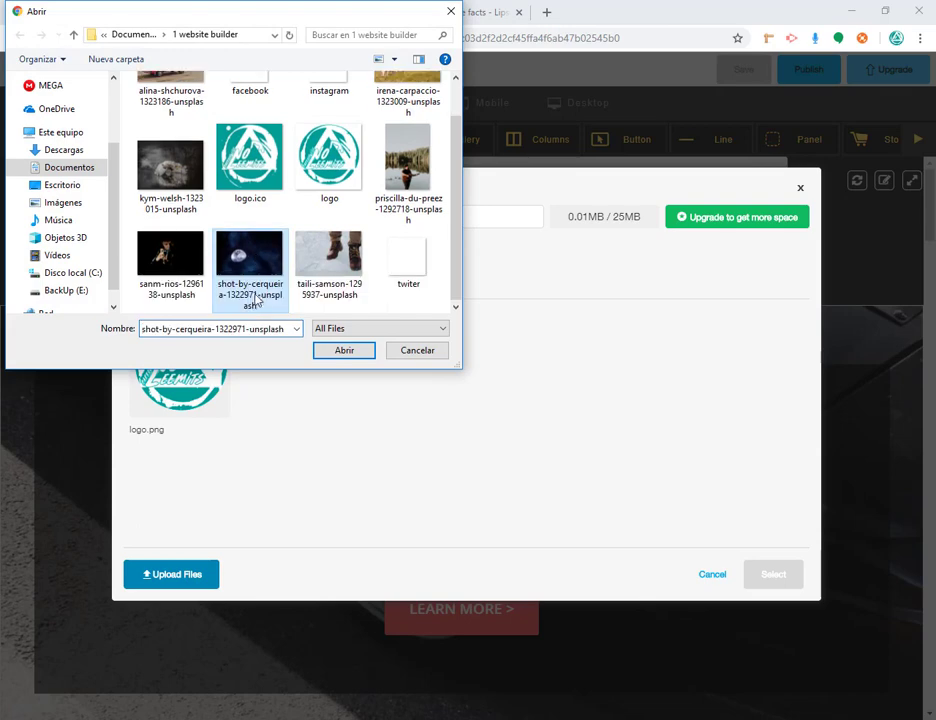
pyautogui.click(344, 351)
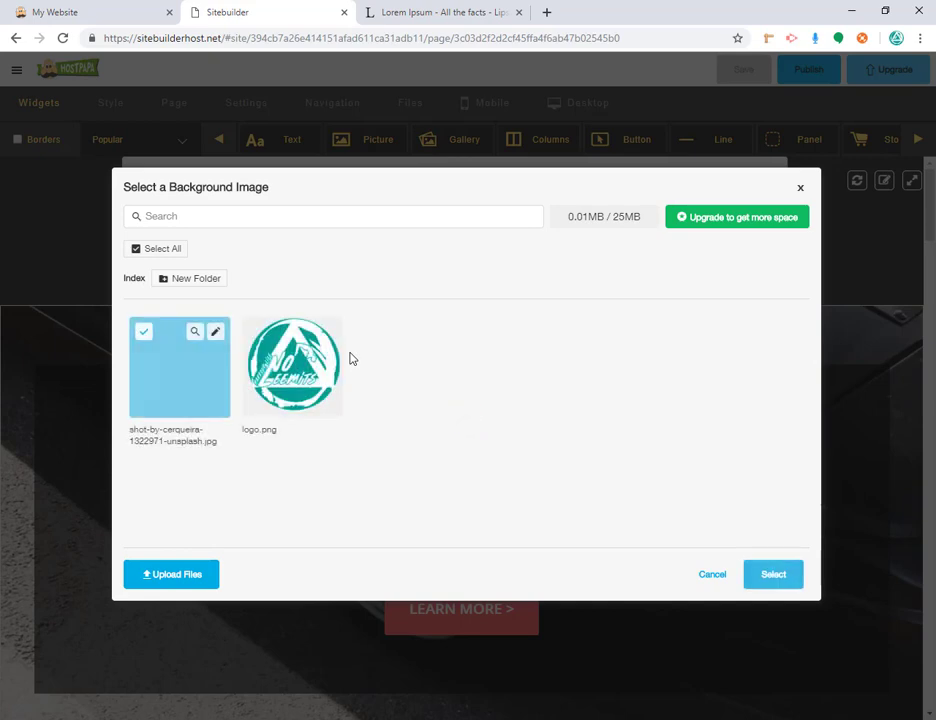
# Apply the uploaded shot-by-cerqueira-1322971-unsplash.jpg as the top panel's background, save the panel, and check it on the page.
pyautogui.click(143, 333)
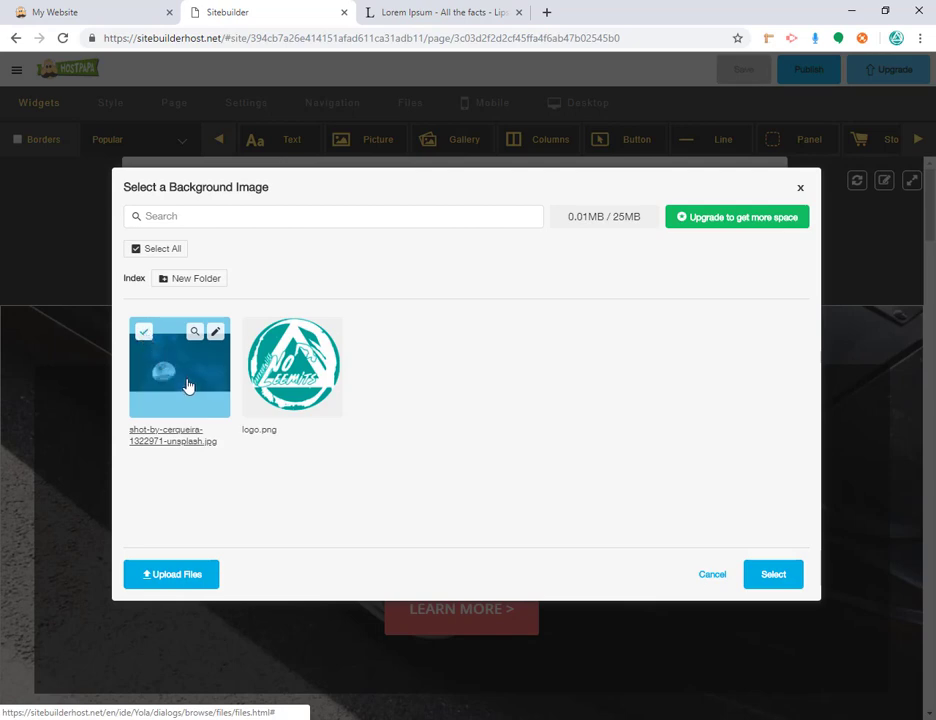
pyautogui.click(766, 580)
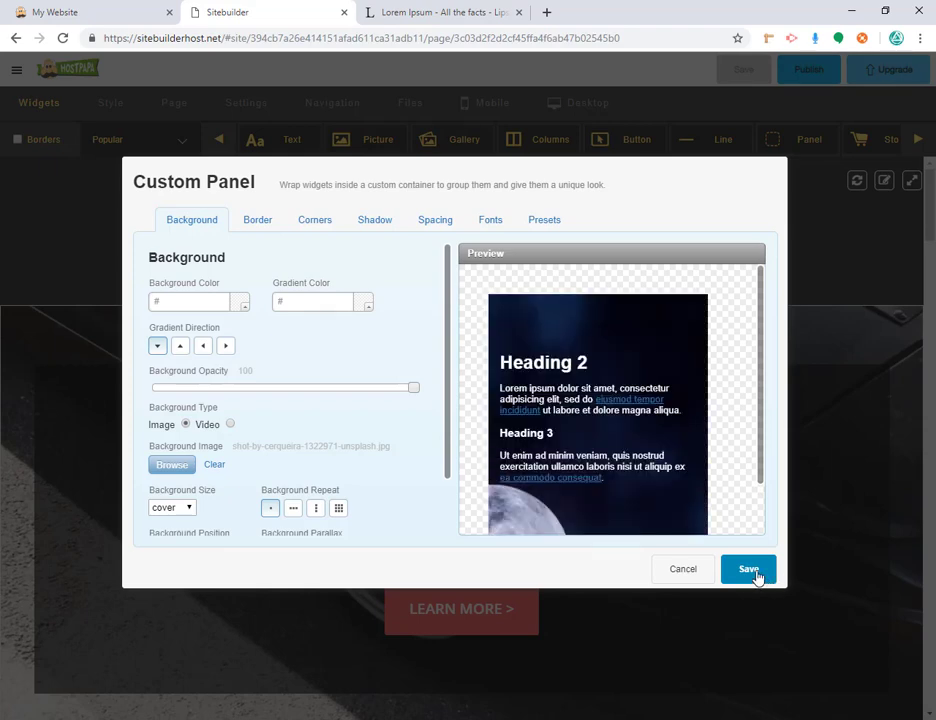
pyautogui.click(748, 569)
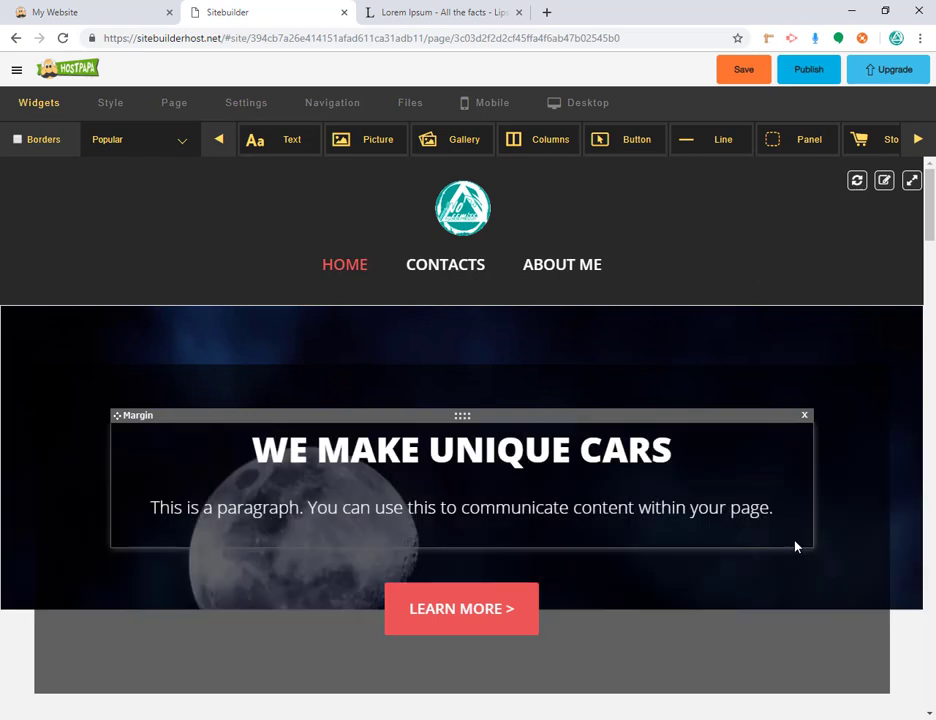
pyautogui.scroll(-3, 551, 530)
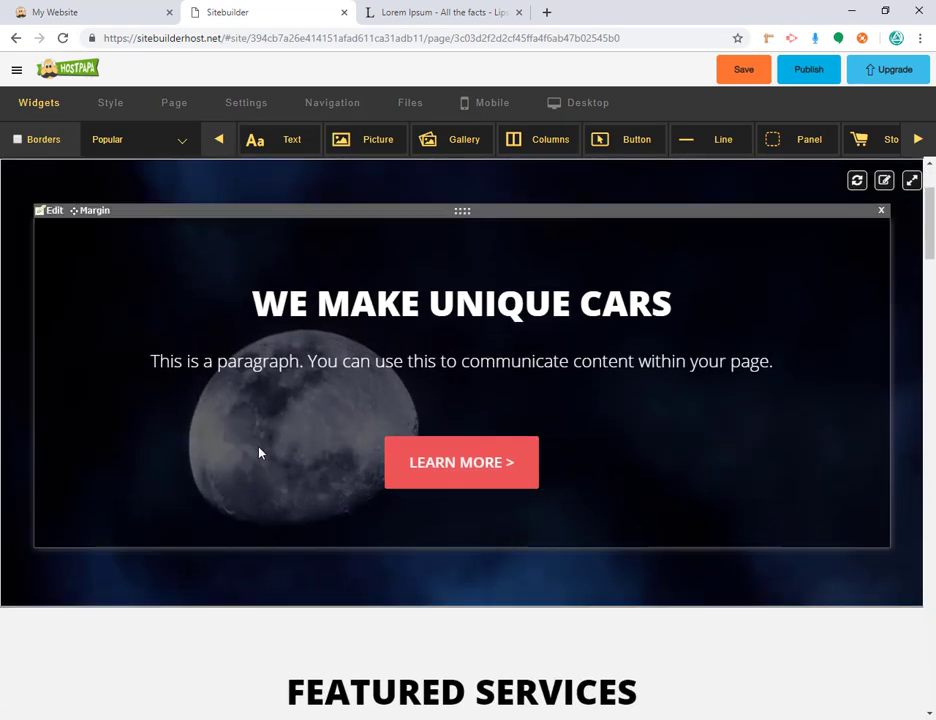
# Set the top margin of the Home page's hero panel to 3 rem.
pyautogui.scroll(1, 267, 396)
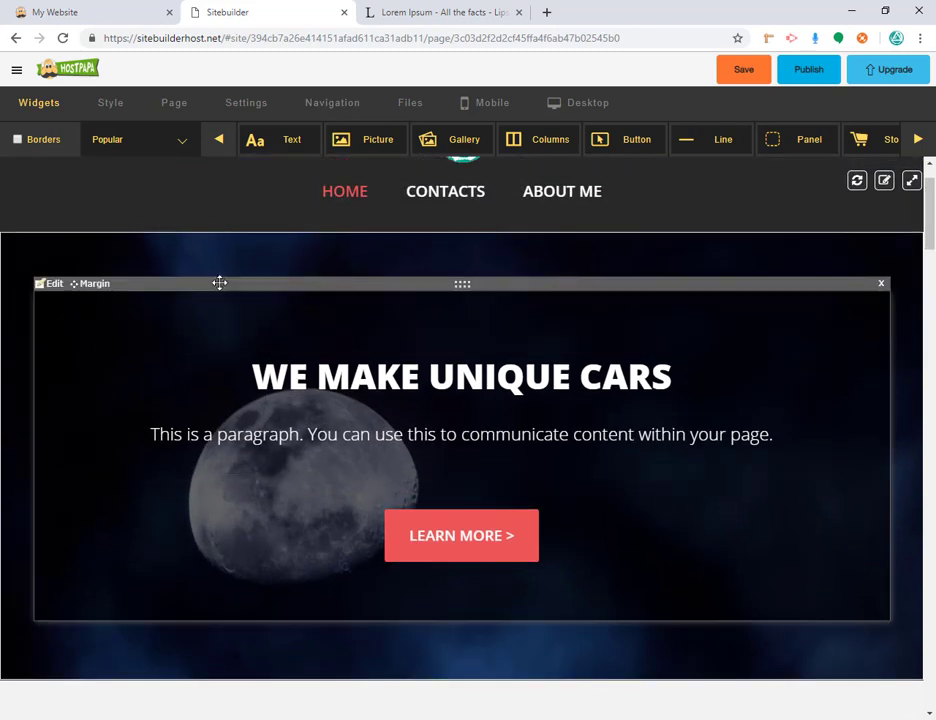
pyautogui.scroll(1, 225, 311)
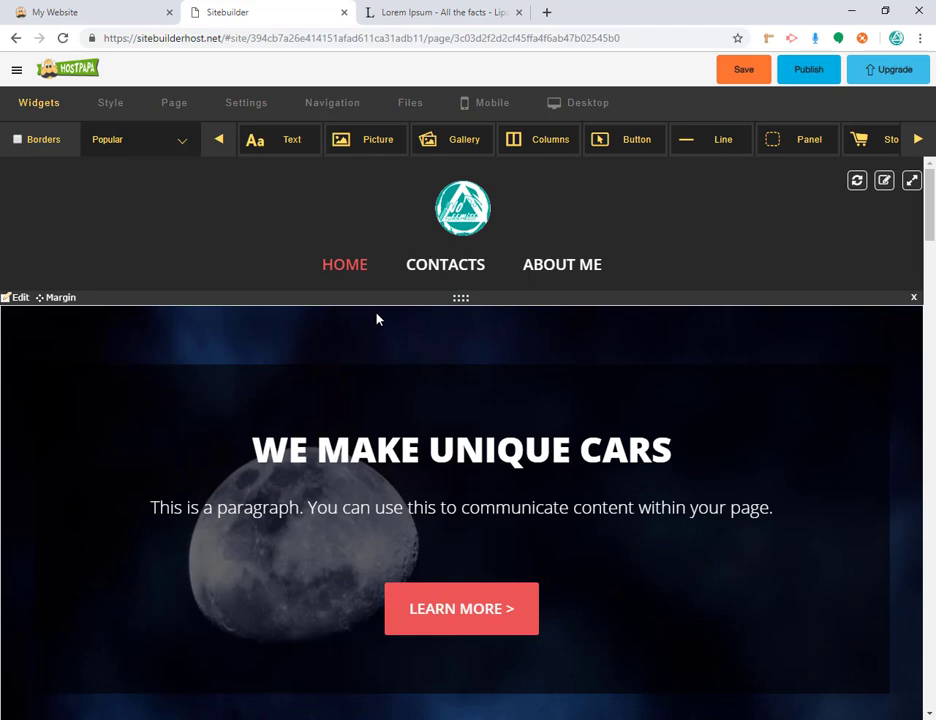
pyautogui.moveTo(352, 260)
pyautogui.click(54, 299)
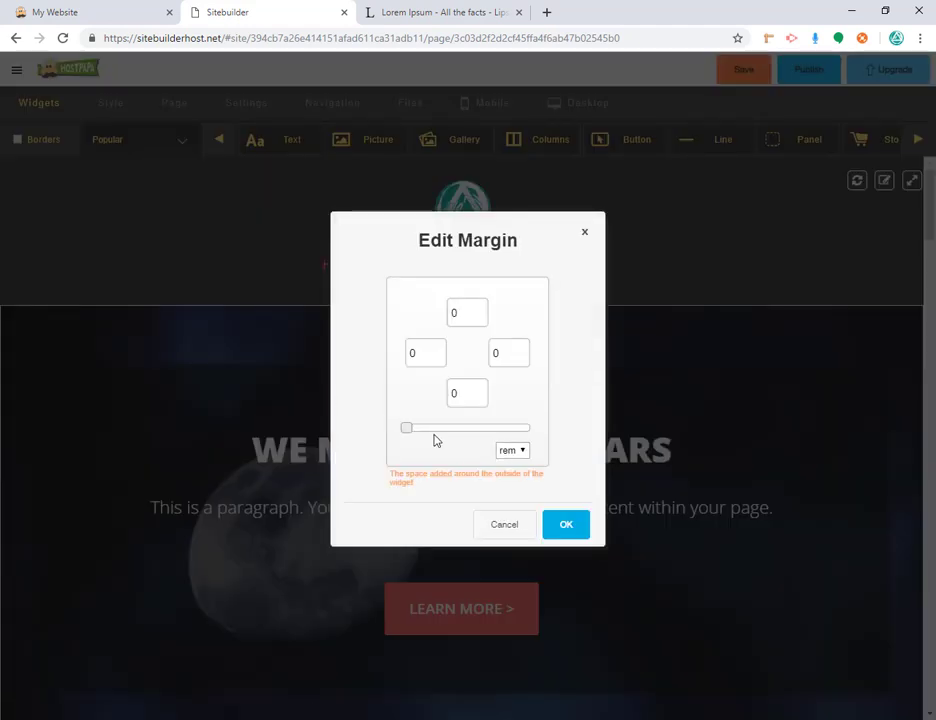
pyautogui.click(521, 455)
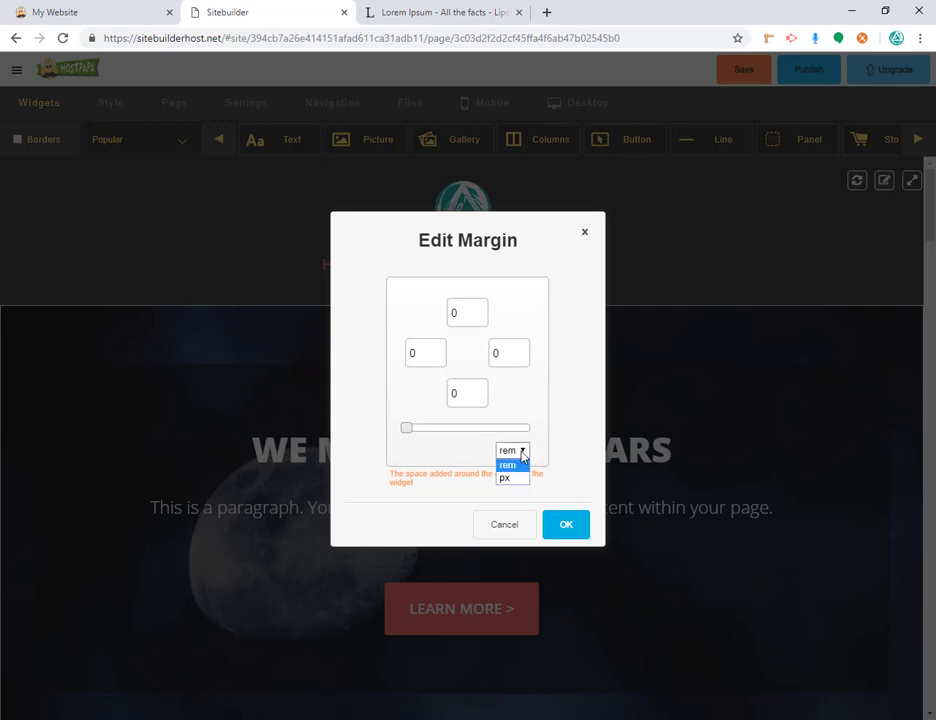
pyautogui.click(521, 452)
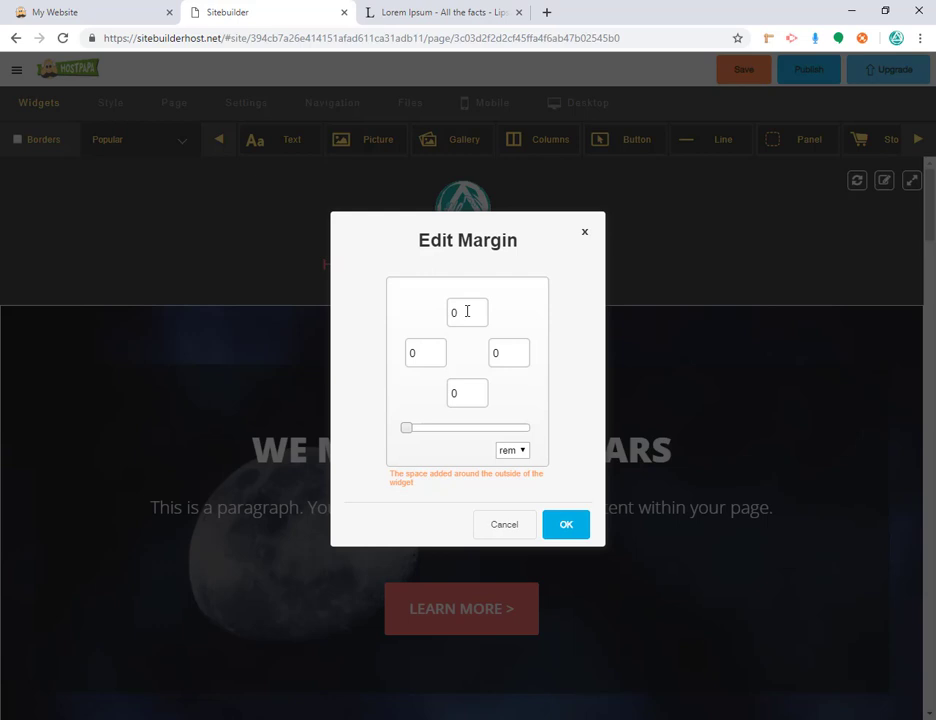
pyautogui.doubleClick(472, 313)
pyautogui.write('3')
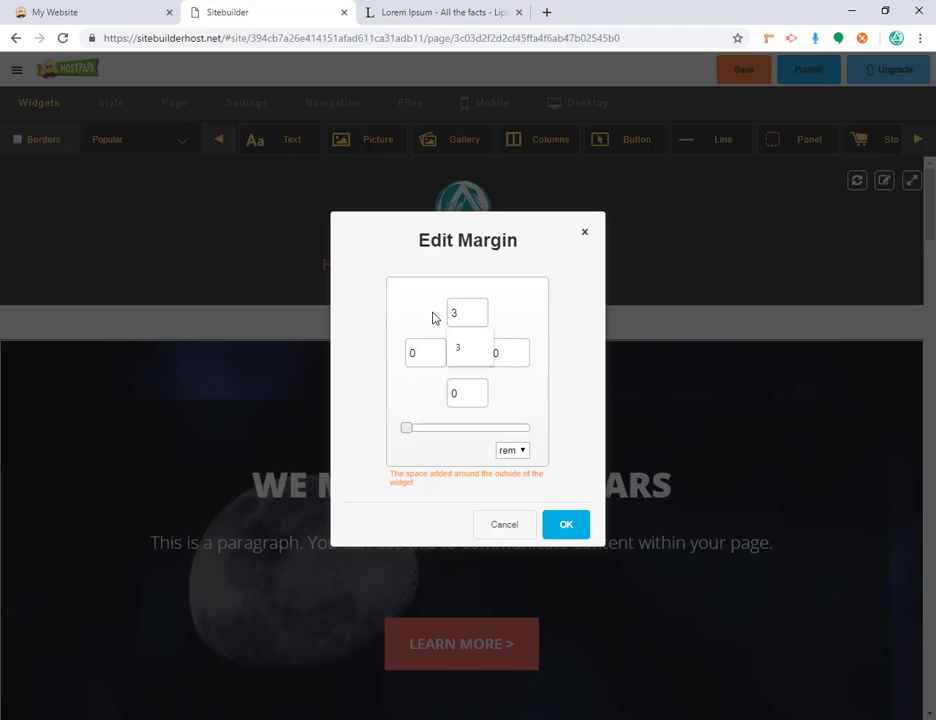
pyautogui.click(564, 525)
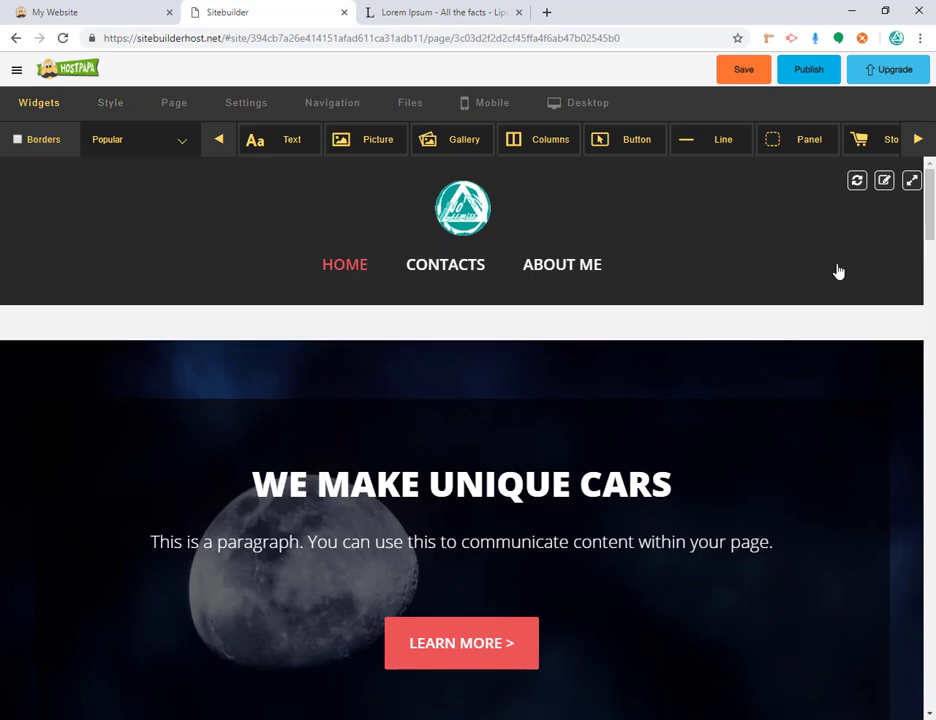
# Save the page changes, open the Style Designer and select the page background for styling.
pyautogui.click(884, 182)
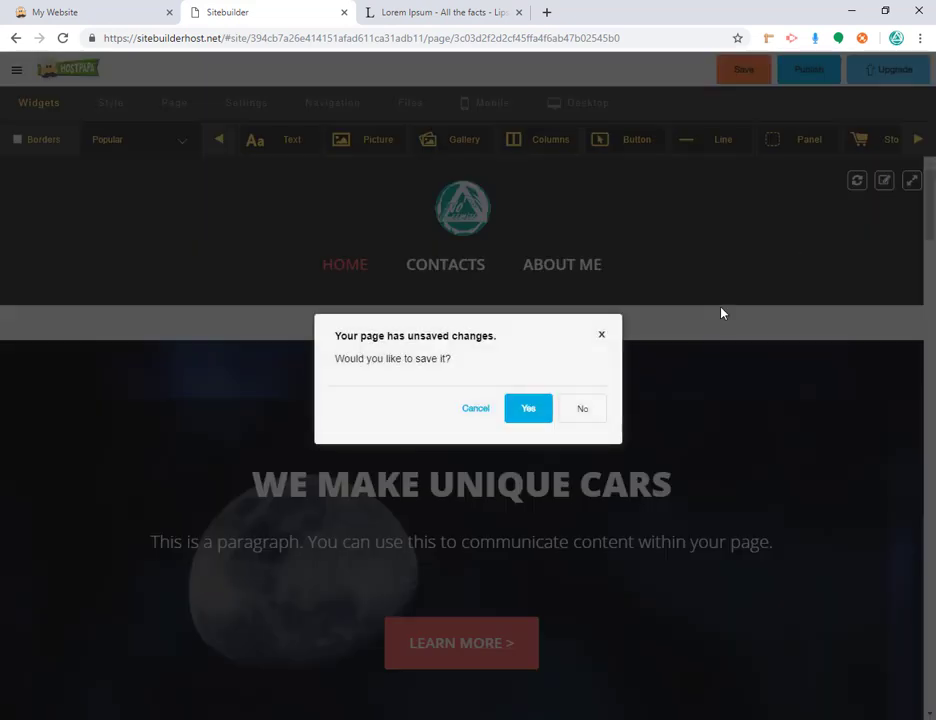
pyautogui.click(529, 408)
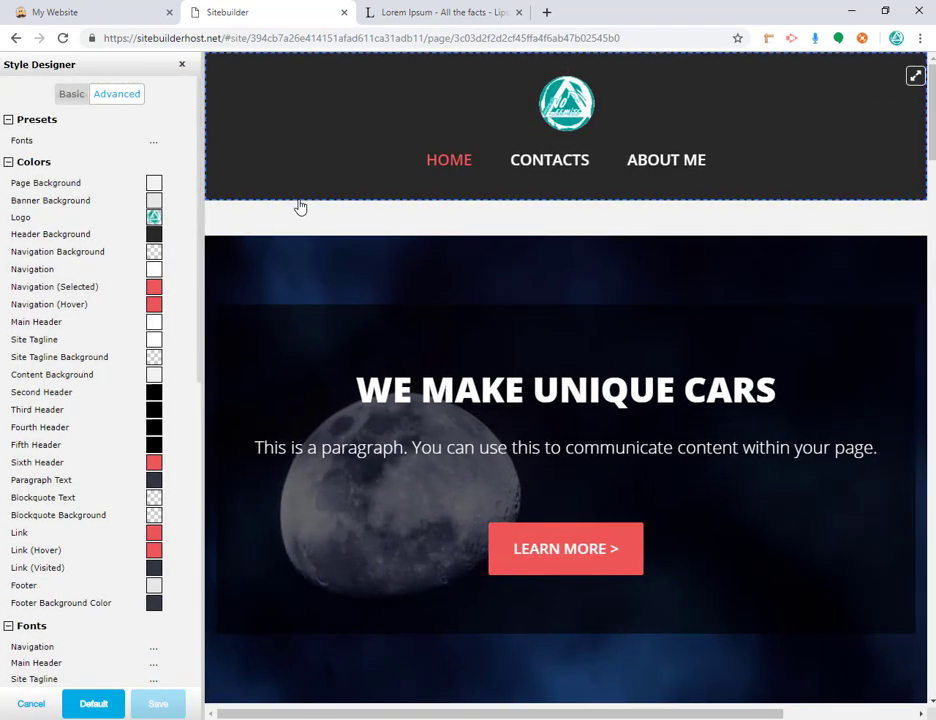
pyautogui.click(303, 222)
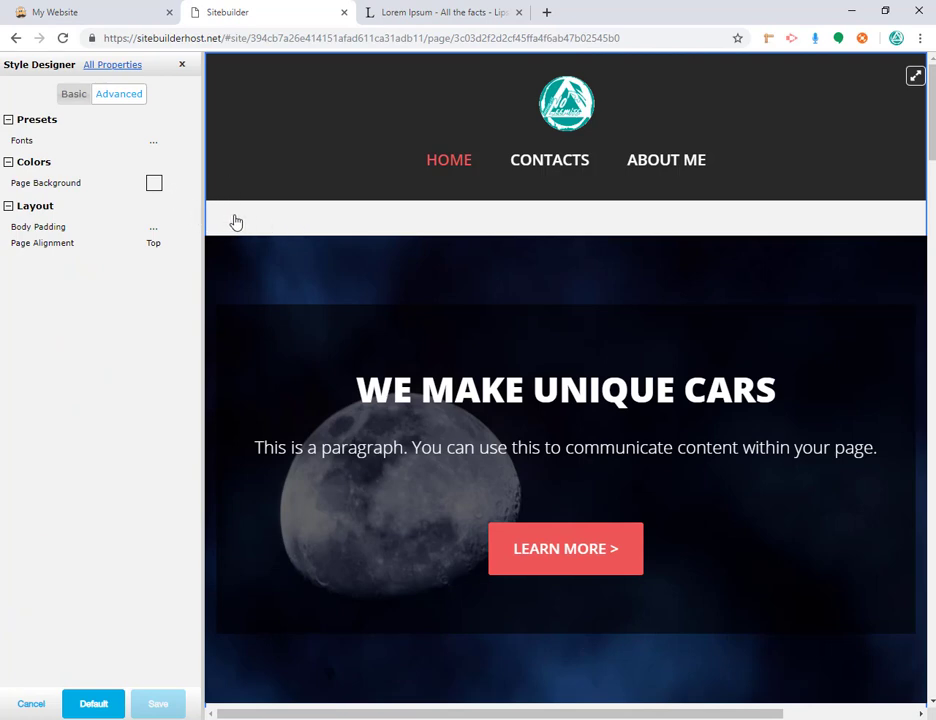
pyautogui.doubleClick(263, 148)
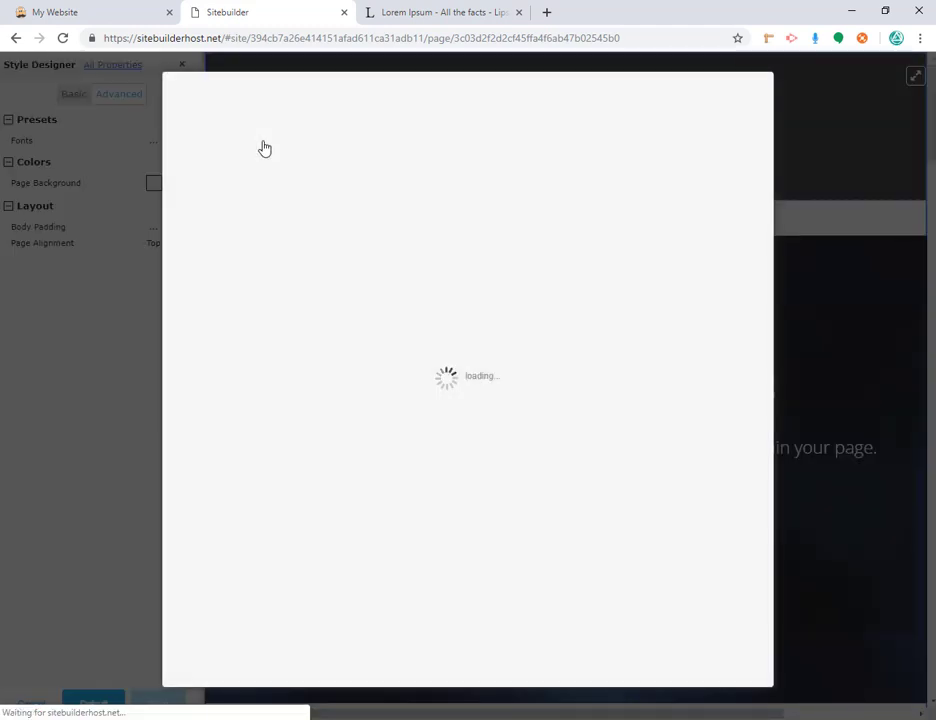
pyautogui.click(756, 96)
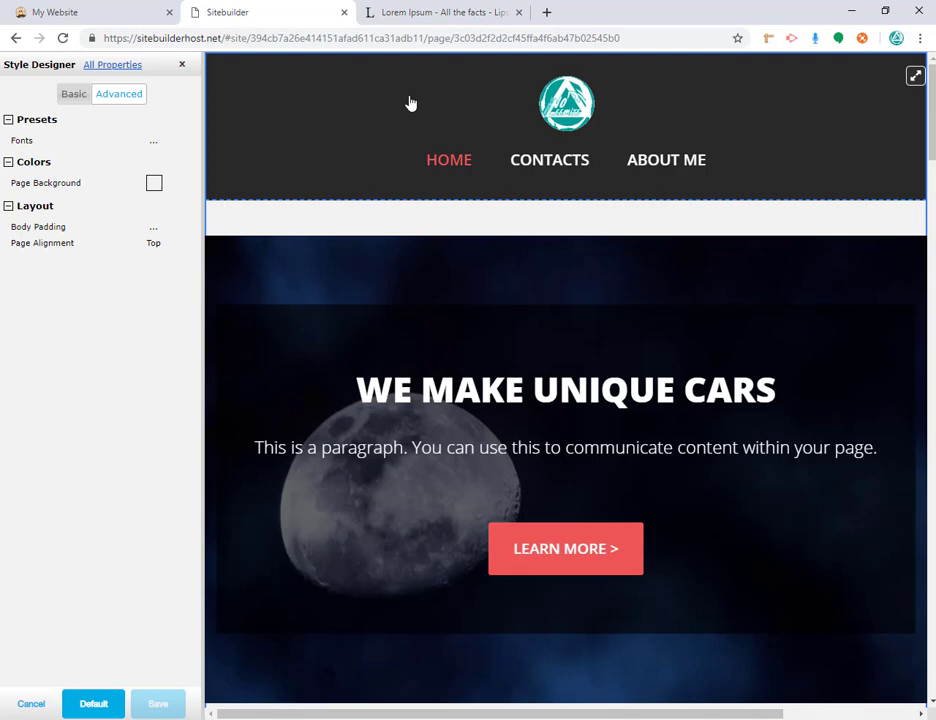
# Copy the hex color code of the Header Background from the header's style properties.
pyautogui.click(410, 103)
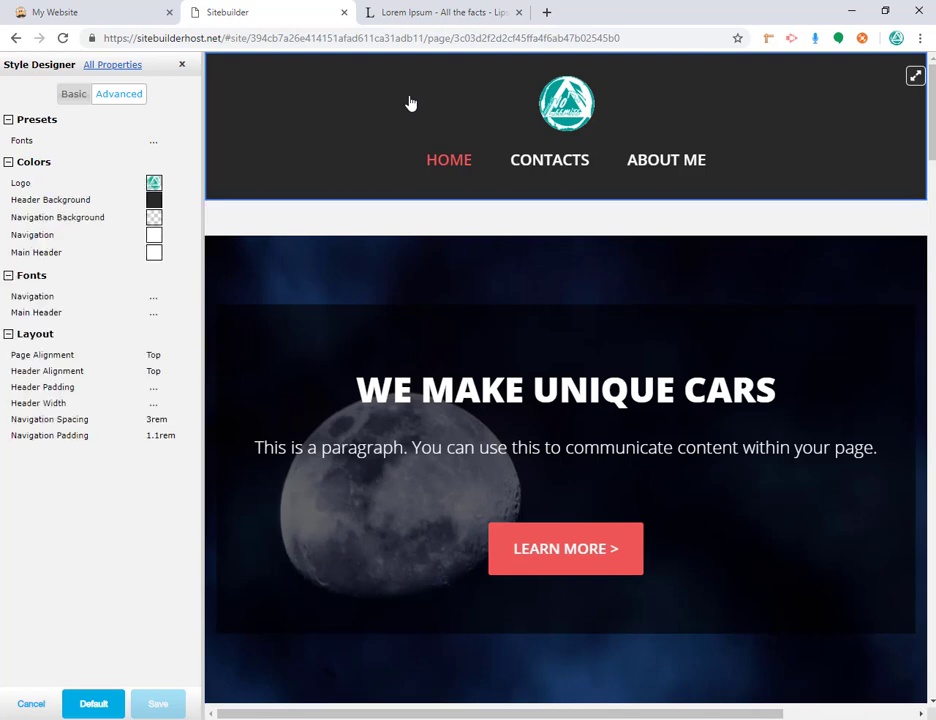
pyautogui.click(155, 202)
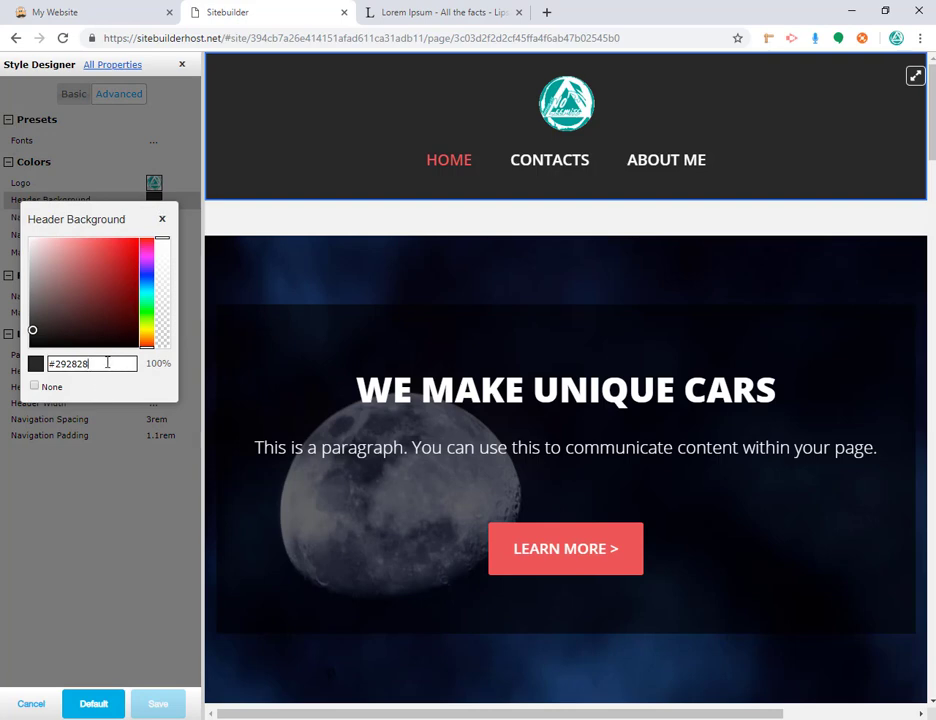
pyautogui.tripleClick(107, 363)
pyautogui.hotkey('ctrl', 'c')
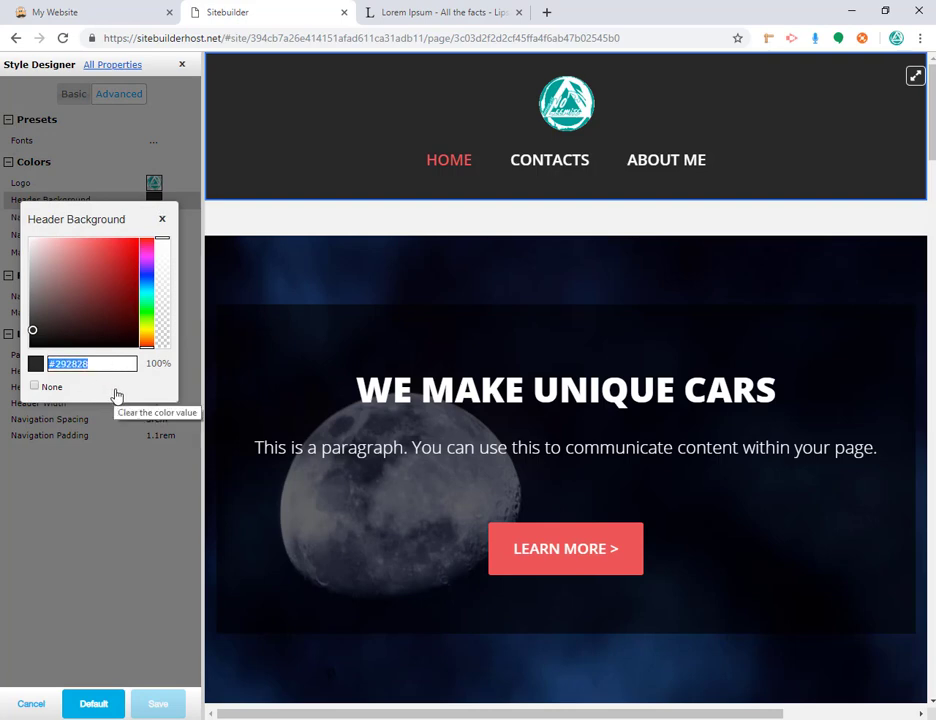
pyautogui.click(162, 219)
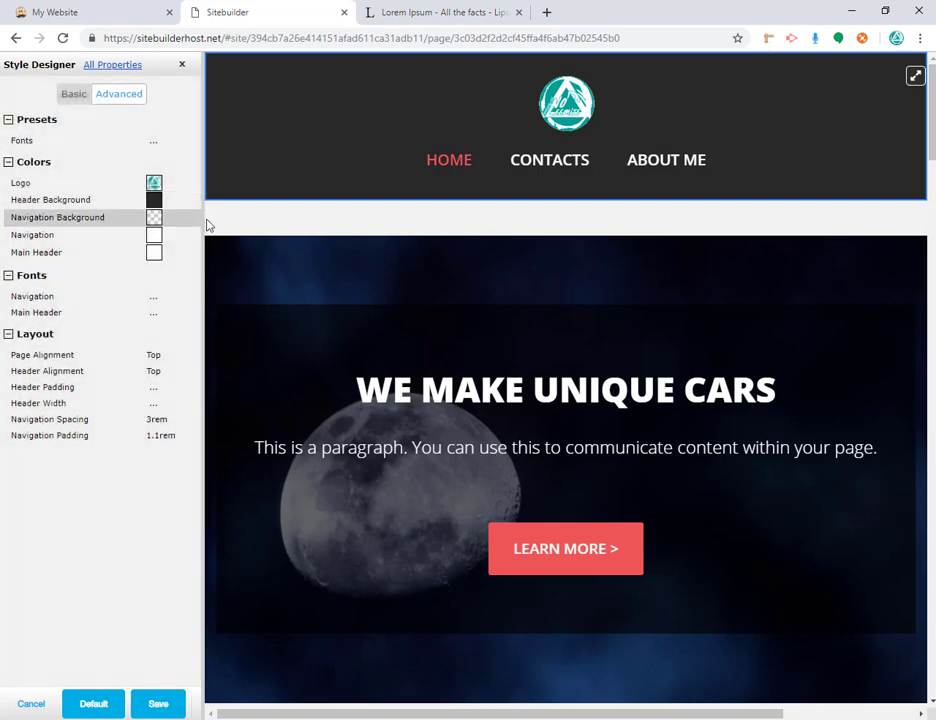
# Set the Page Background color to #292828 to match the header, and save the style changes.
pyautogui.click(242, 223)
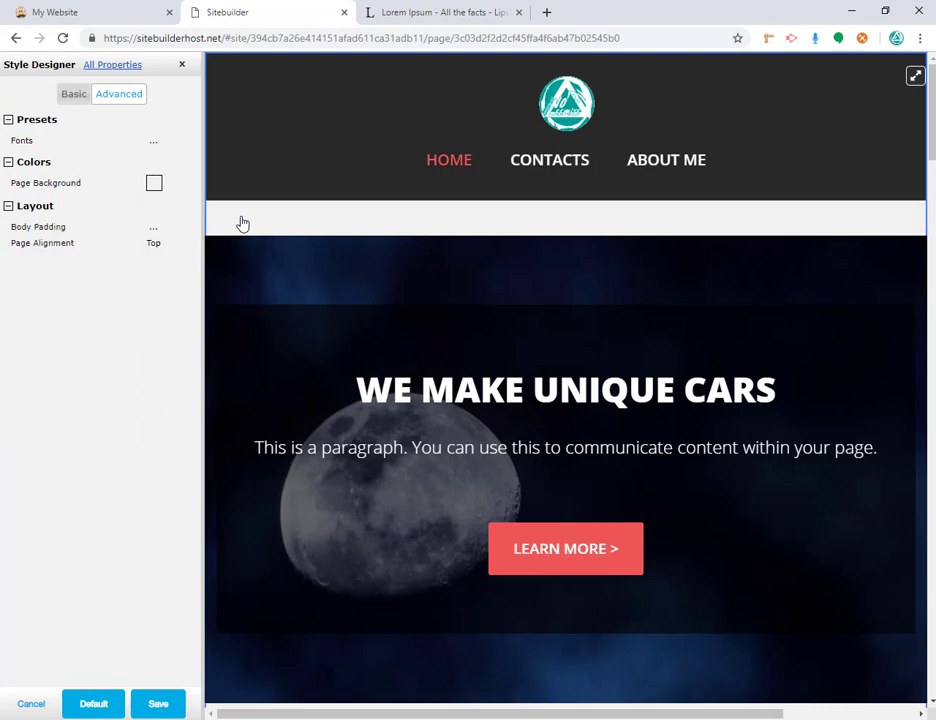
pyautogui.click(154, 188)
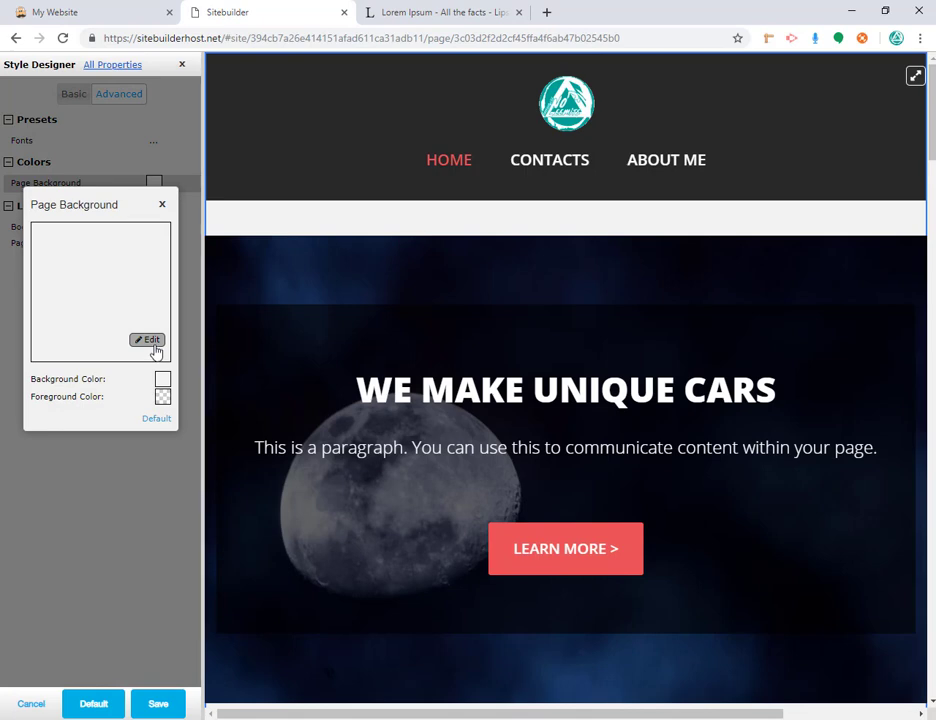
pyautogui.click(162, 381)
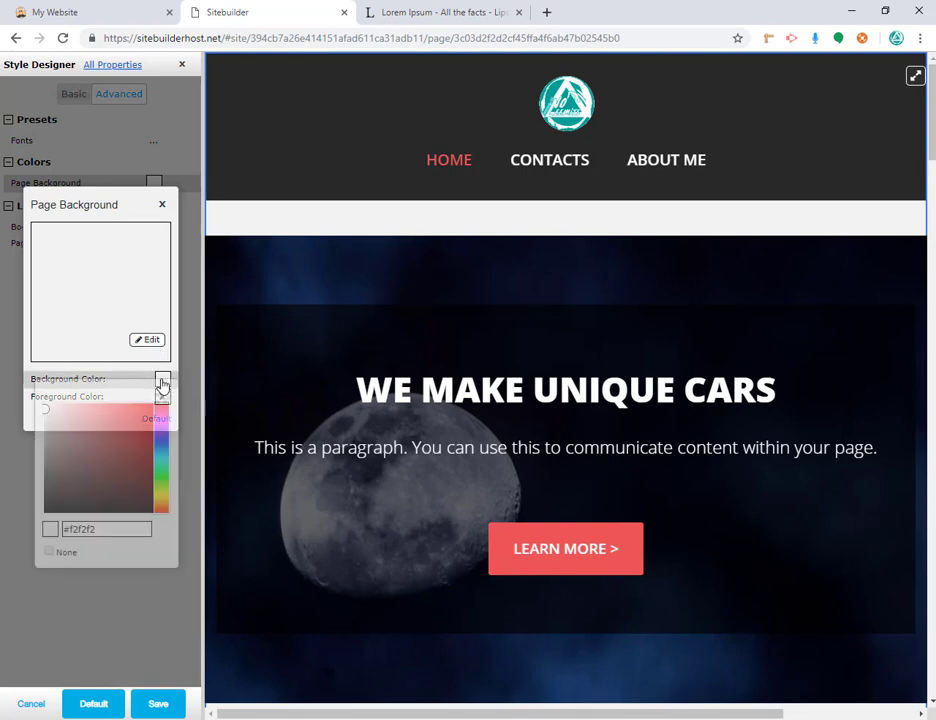
pyautogui.moveTo(125, 529); pyautogui.dragTo(51, 533)
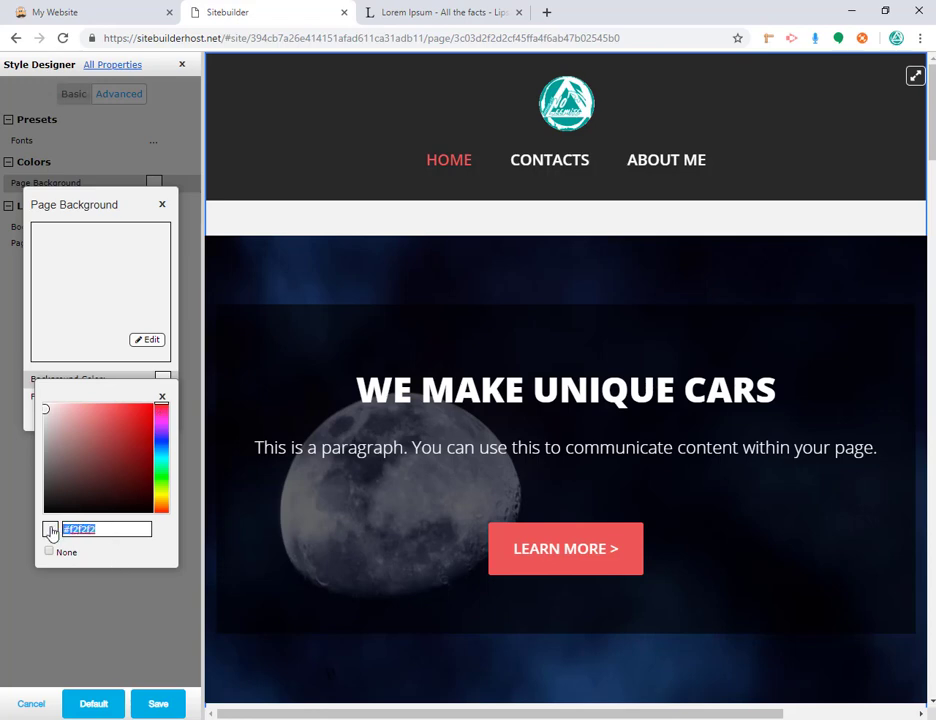
pyautogui.hotkey('ctrl', 'v')
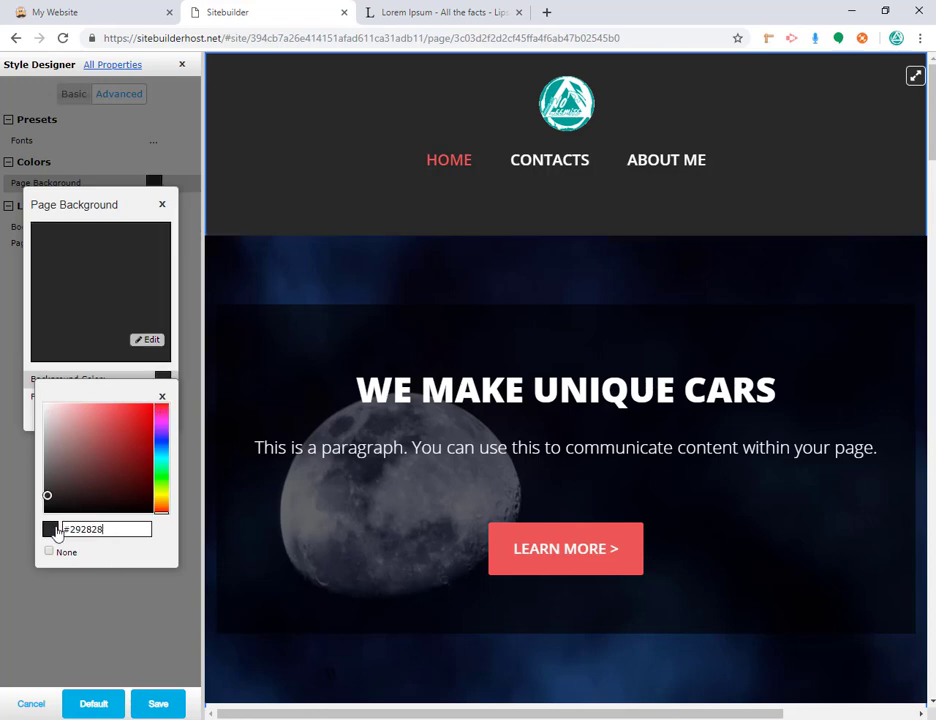
pyautogui.click(162, 397)
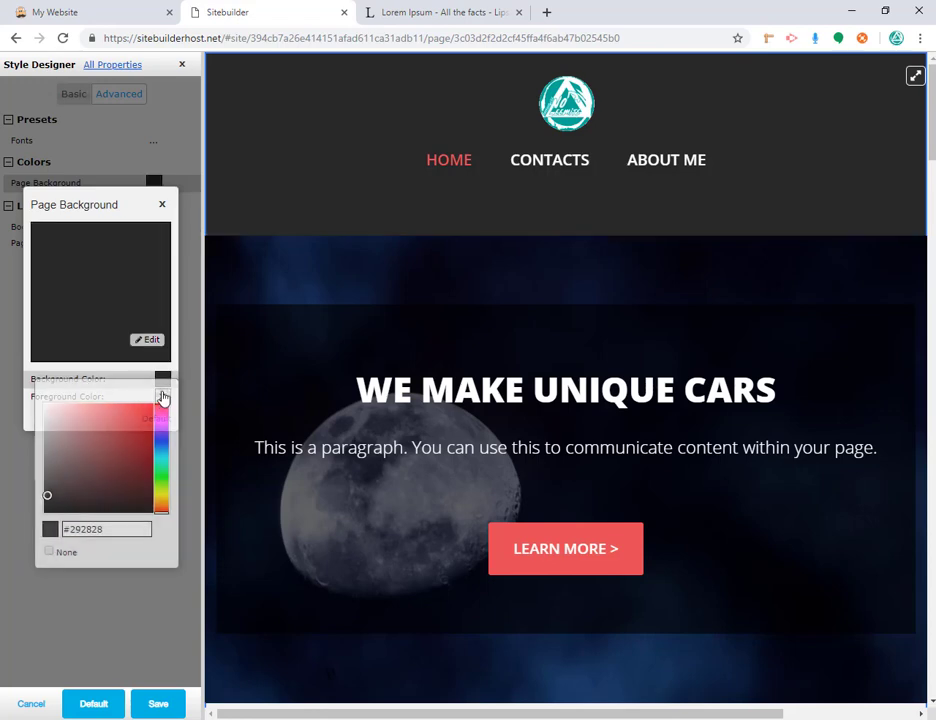
pyautogui.click(162, 204)
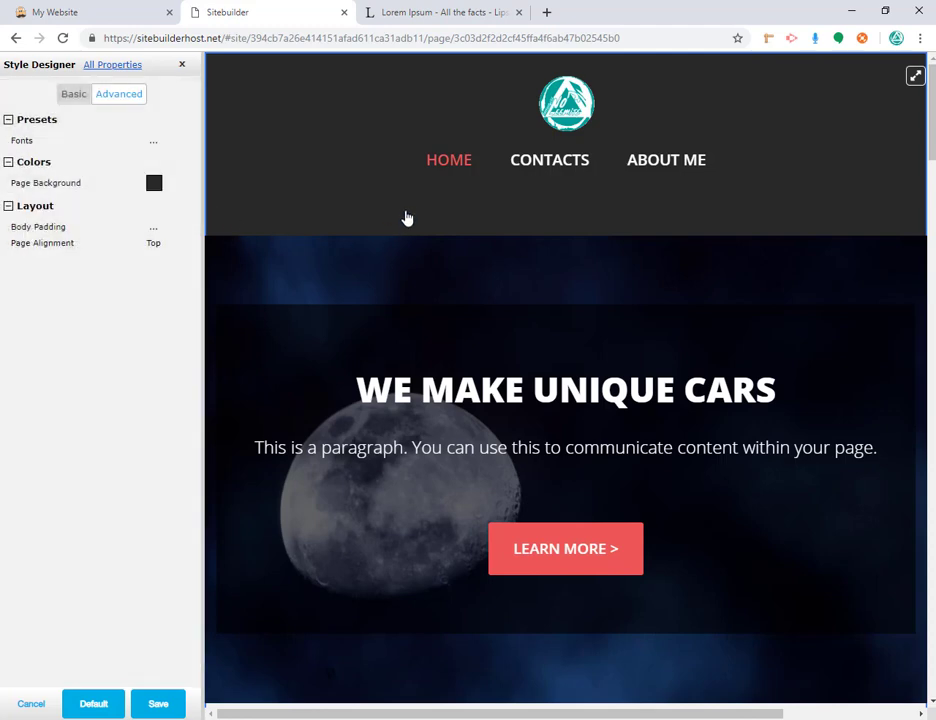
pyautogui.click(182, 67)
pyautogui.click(532, 414)
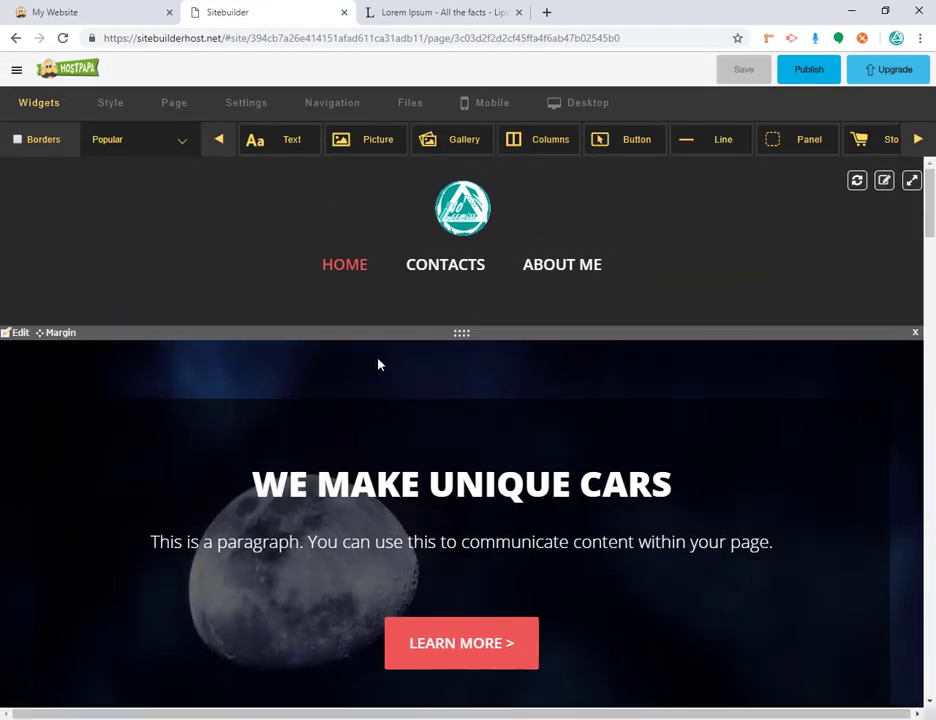
# Set the hero panel's background image position to top left, save the panel, and check it on the page.
pyautogui.click(13, 334)
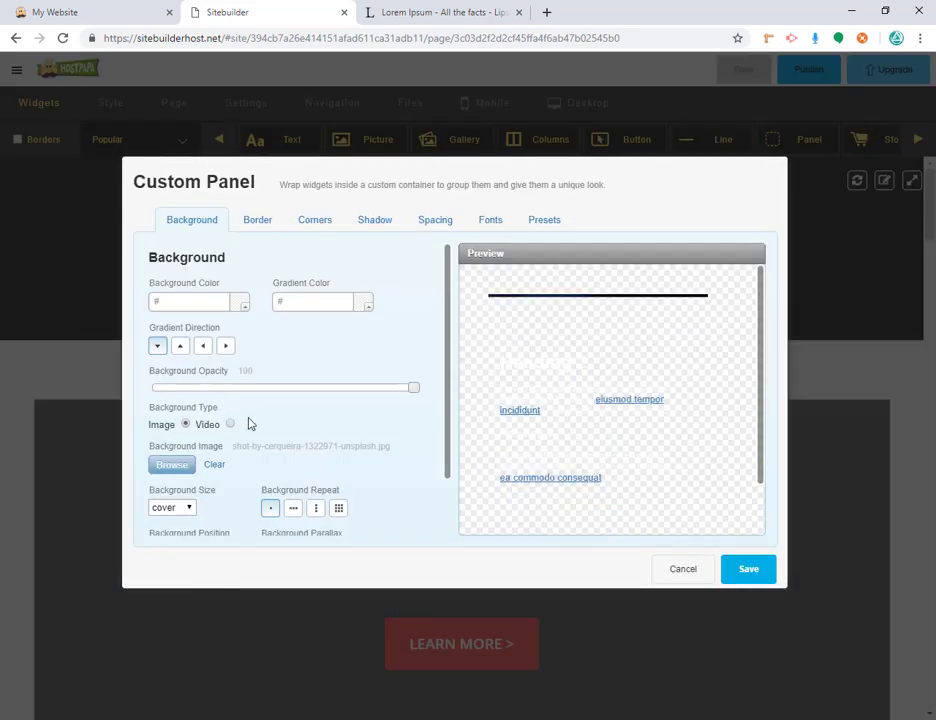
pyautogui.scroll(-1, 261, 443)
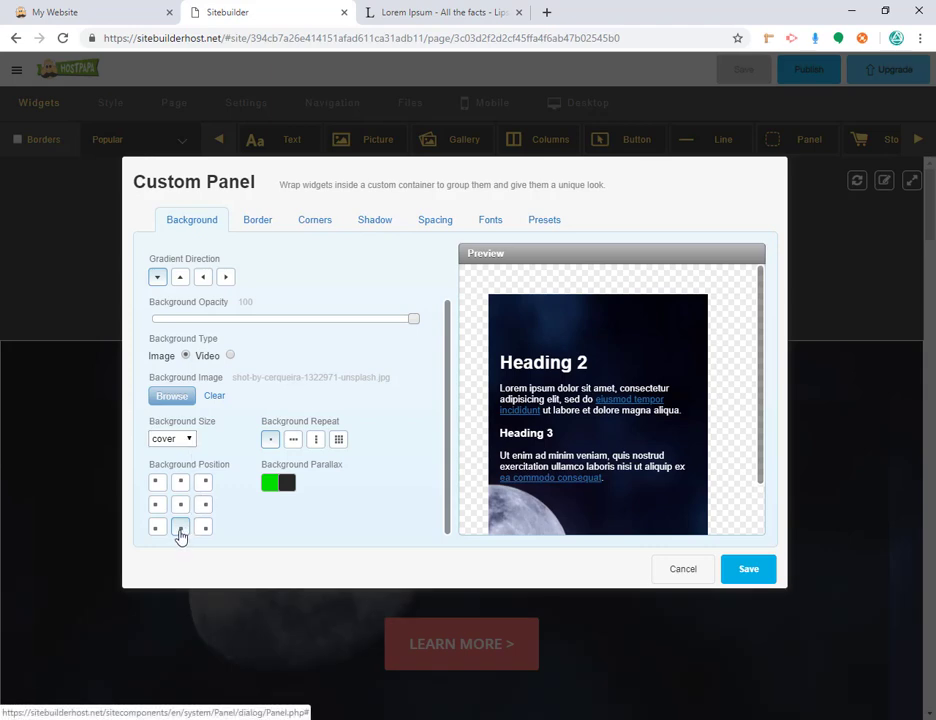
pyautogui.click(156, 485)
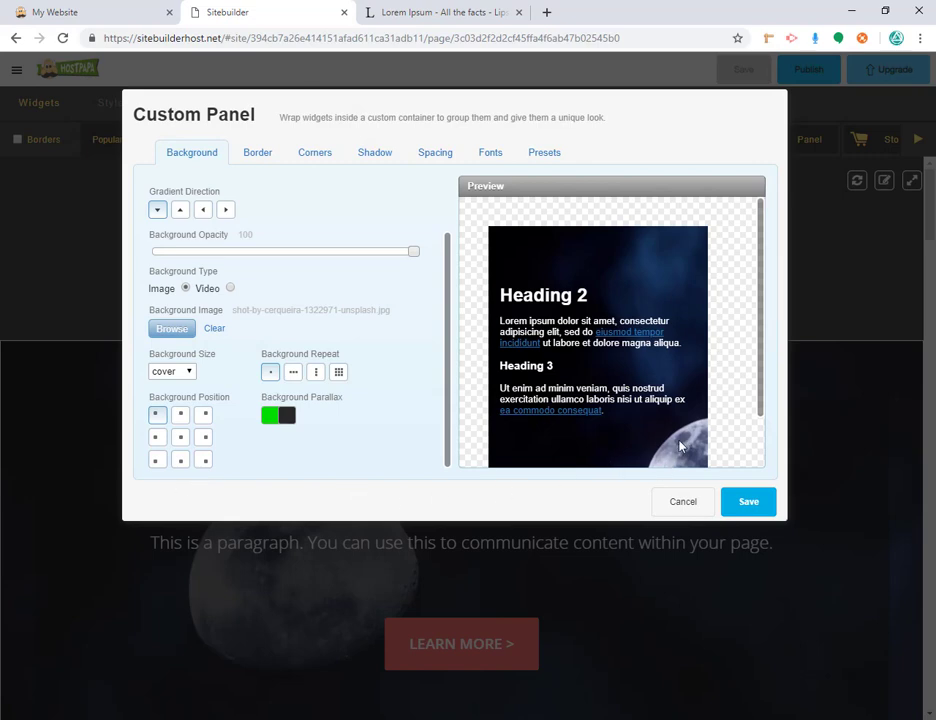
pyautogui.click(746, 502)
pyautogui.scroll(-3, 470, 484)
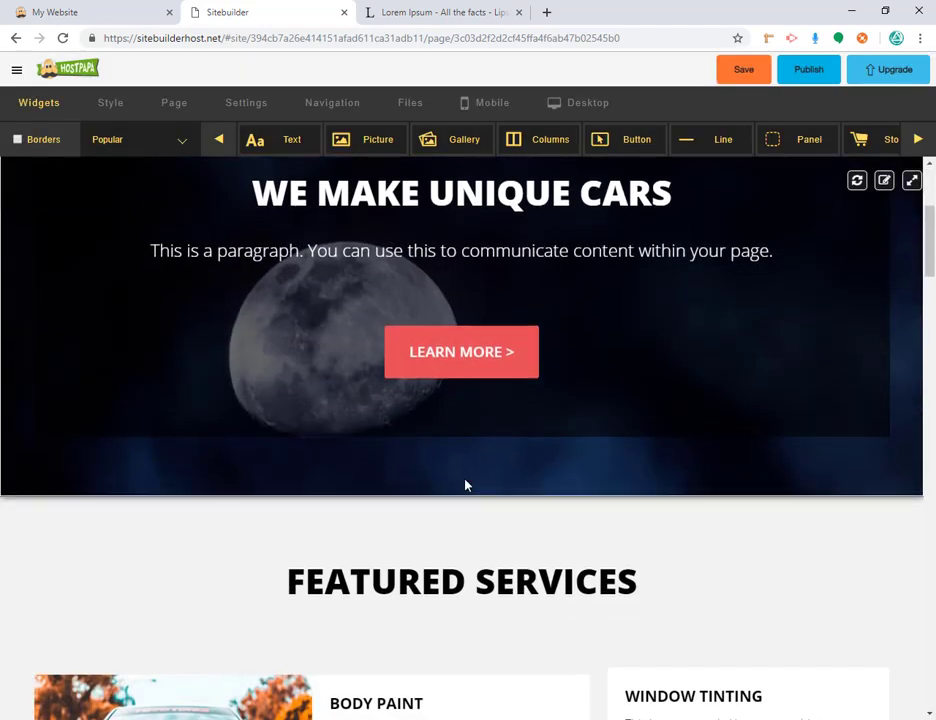
pyautogui.scroll(2, 464, 484)
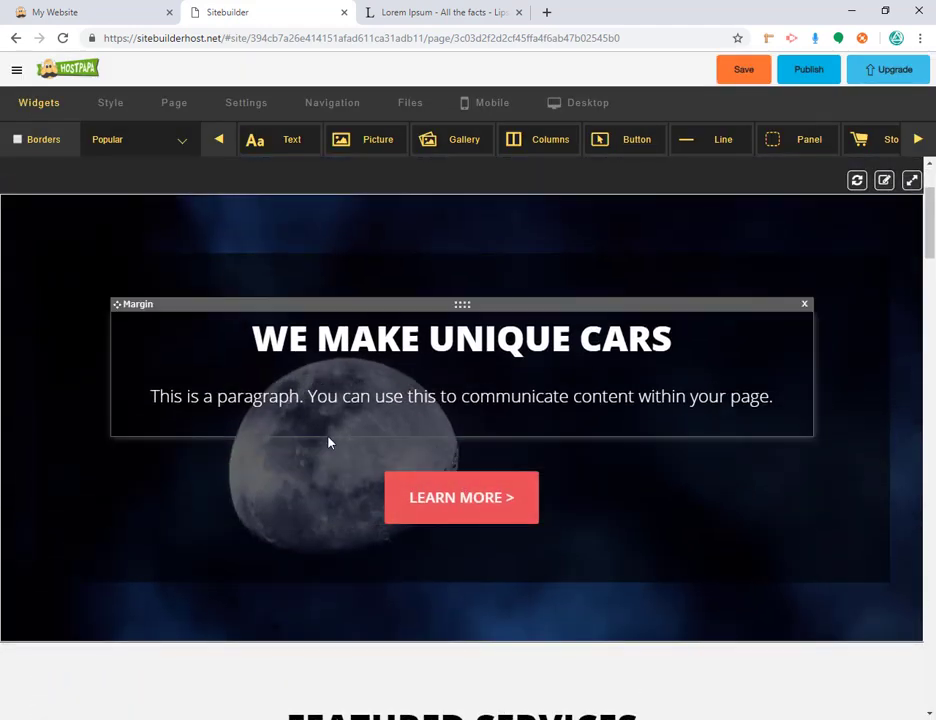
pyautogui.scroll(1, 332, 445)
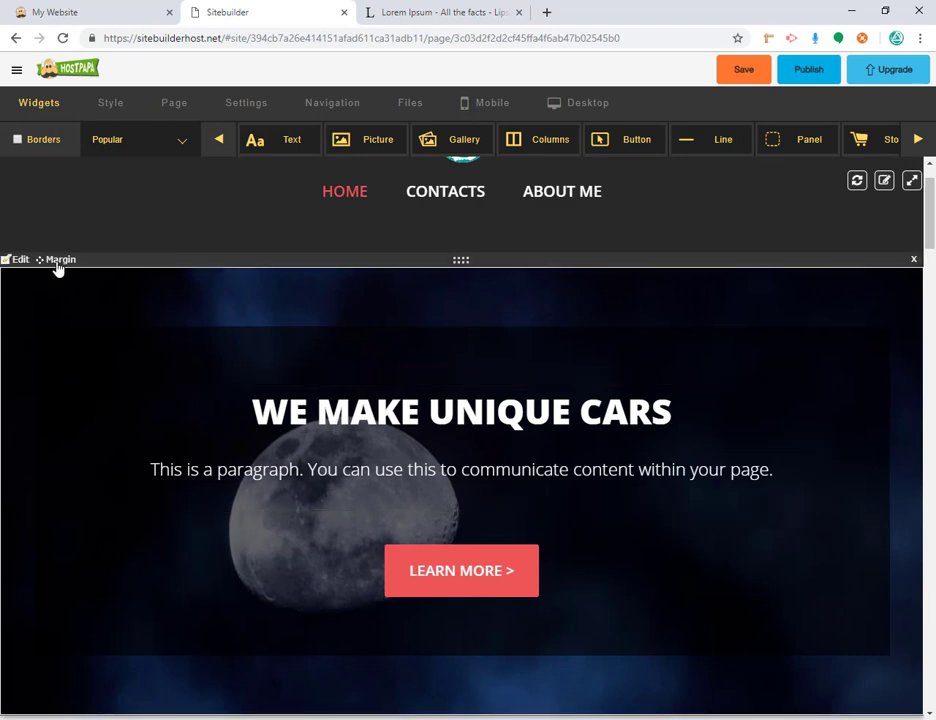
# Try the horizontal, vertical and tiled background repeat options for the hero panel's image, and return to no repeat.
pyautogui.click(25, 264)
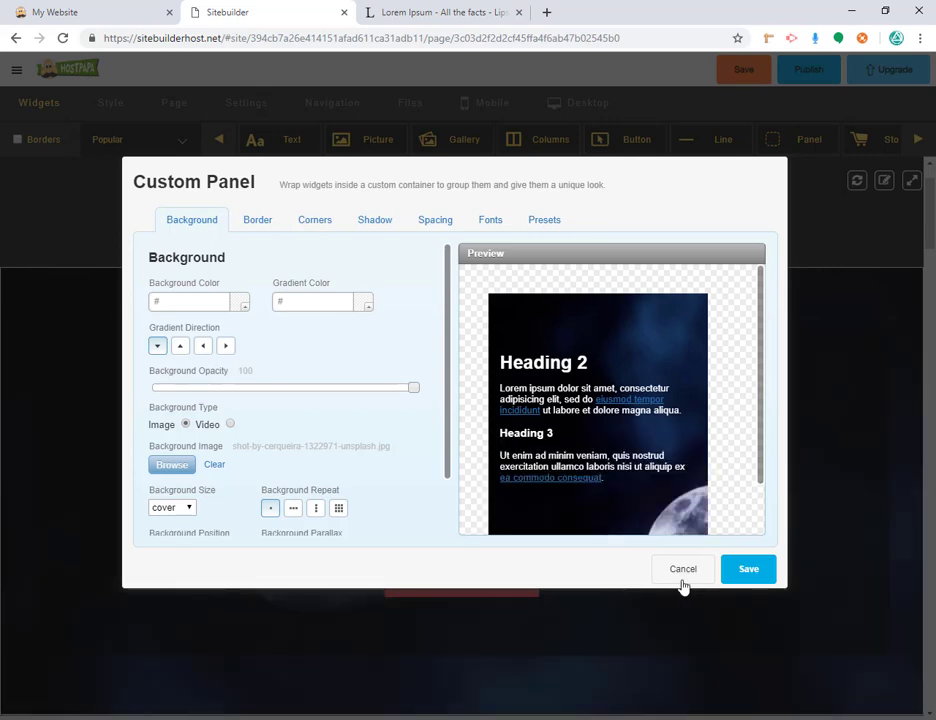
pyautogui.click(680, 572)
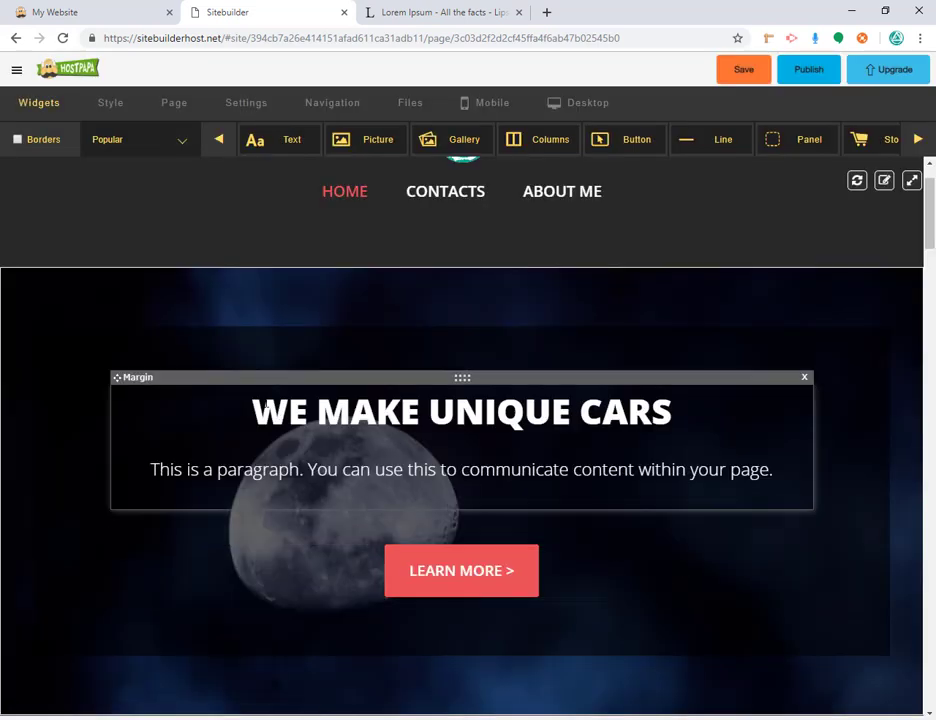
pyautogui.click(20, 266)
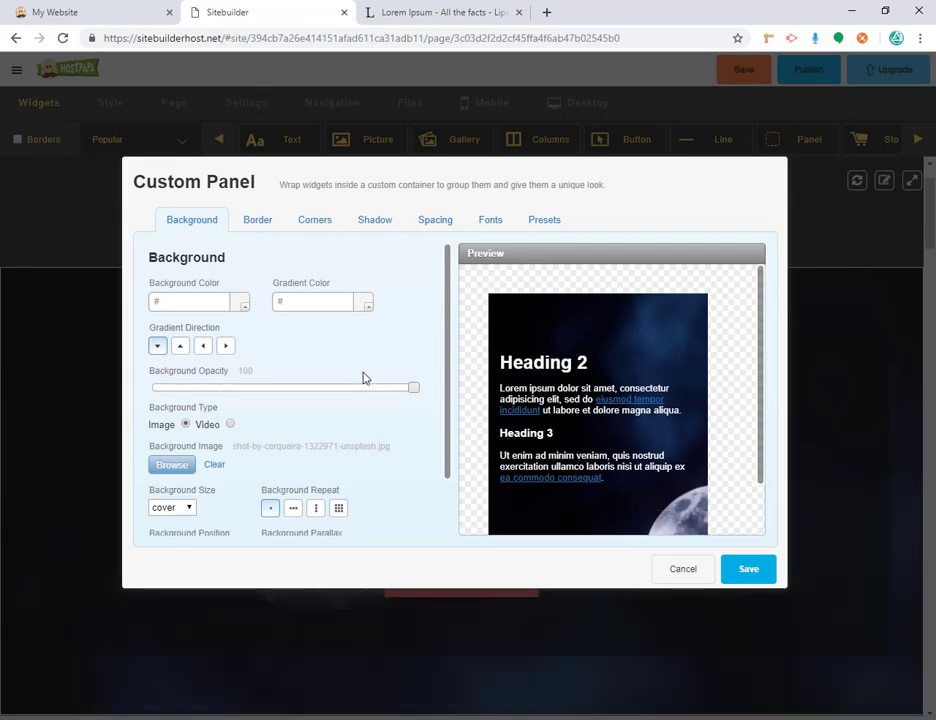
pyautogui.click(293, 509)
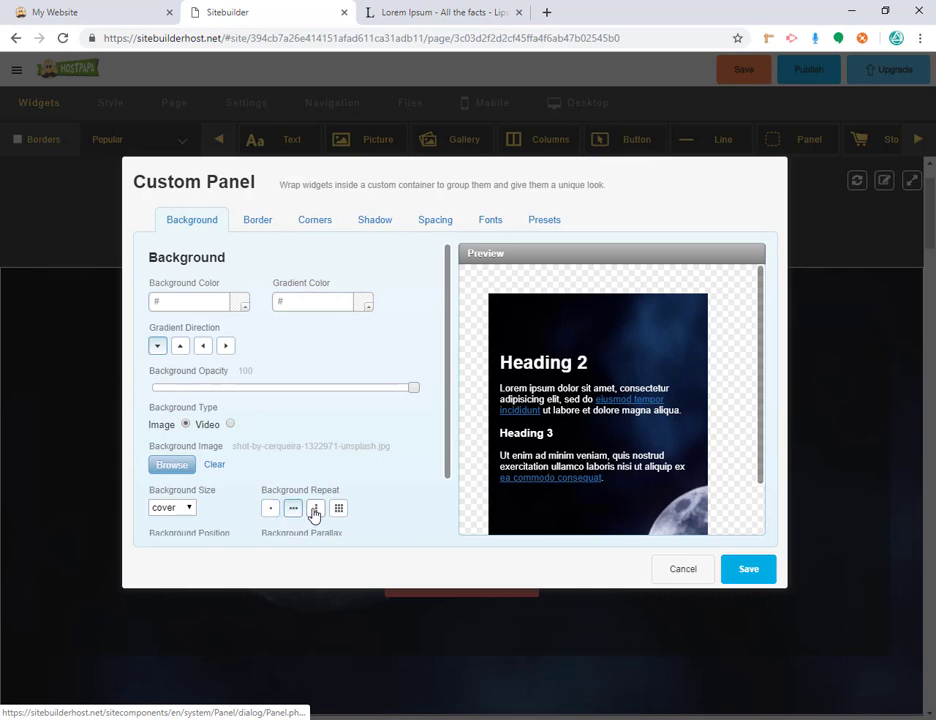
pyautogui.click(315, 509)
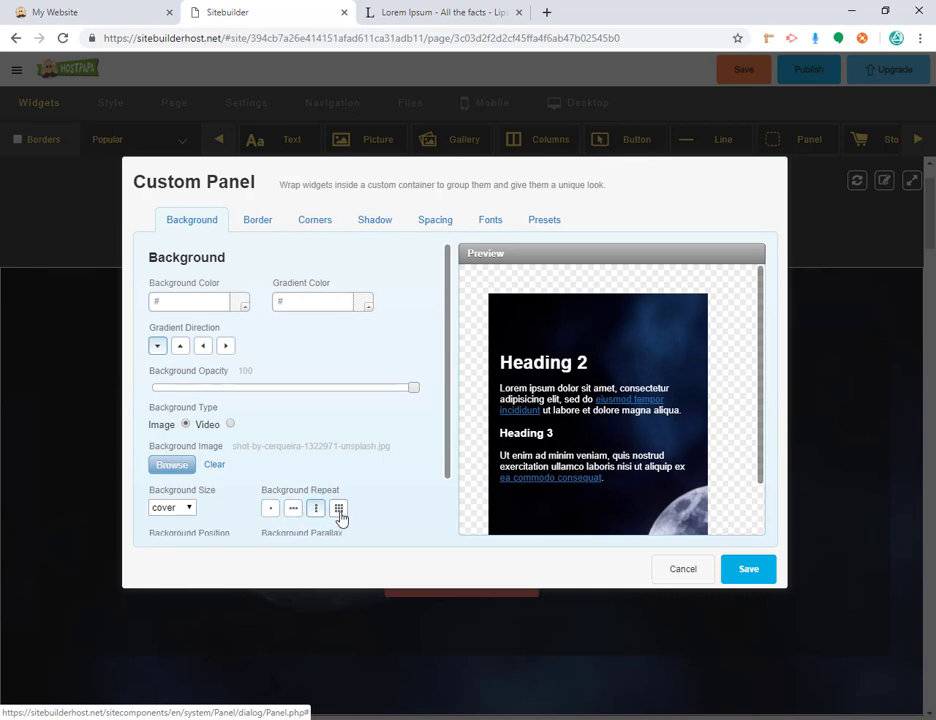
pyautogui.click(339, 509)
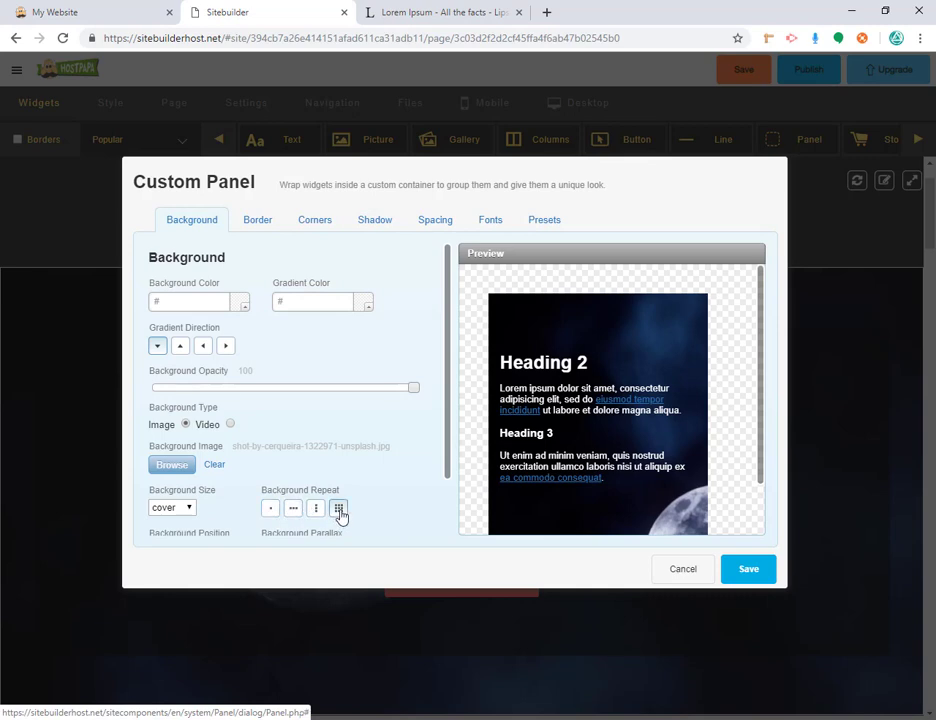
pyautogui.click(270, 509)
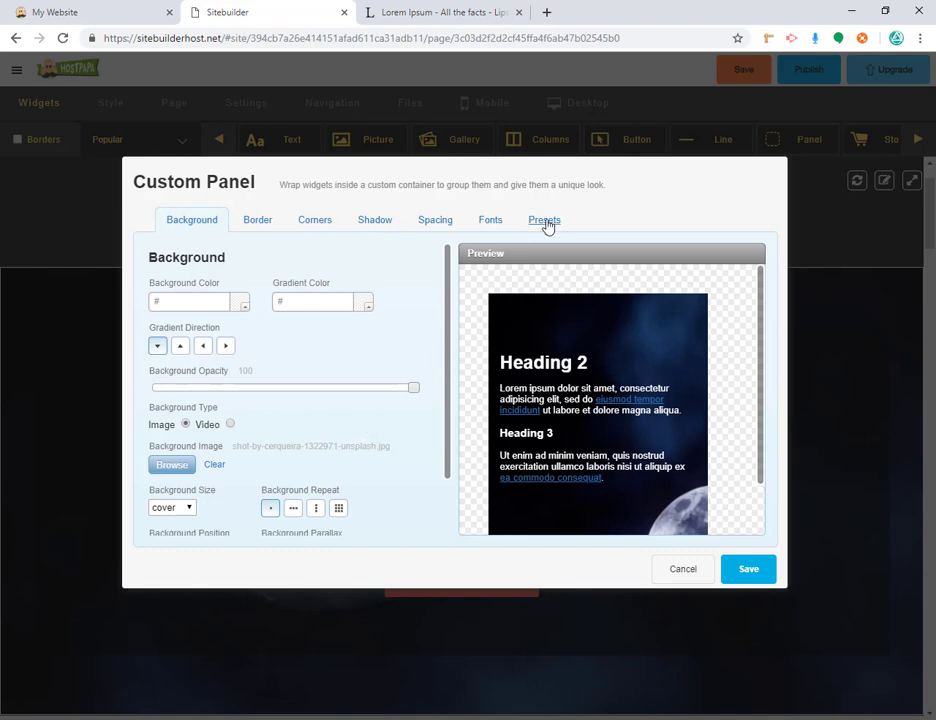
# Examine the hero panel's font settings, including the available font families, and return to its background settings.
pyautogui.click(494, 222)
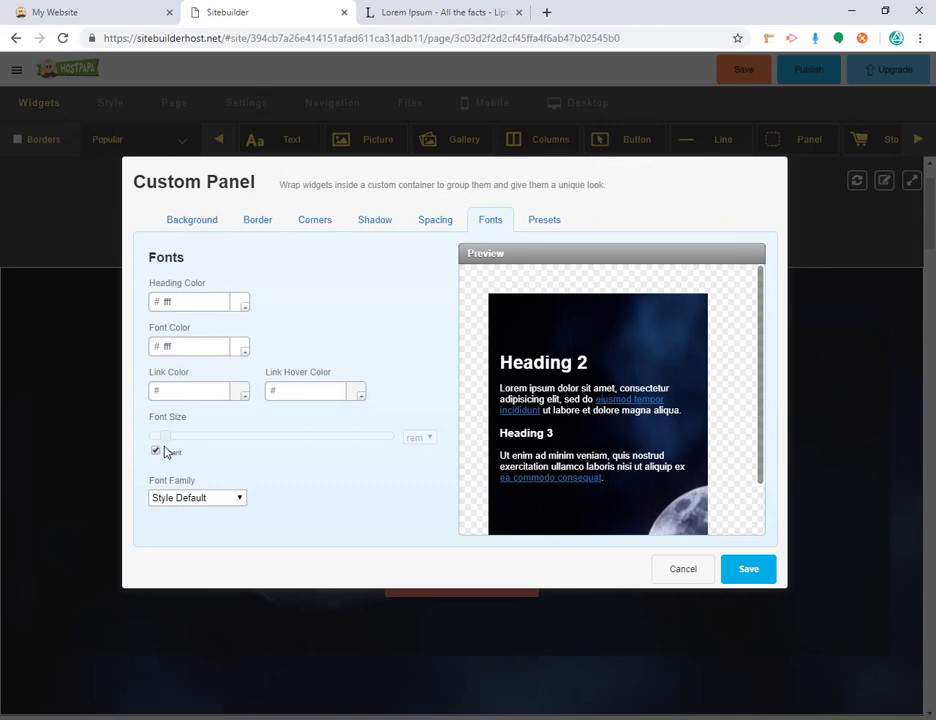
pyautogui.click(233, 498)
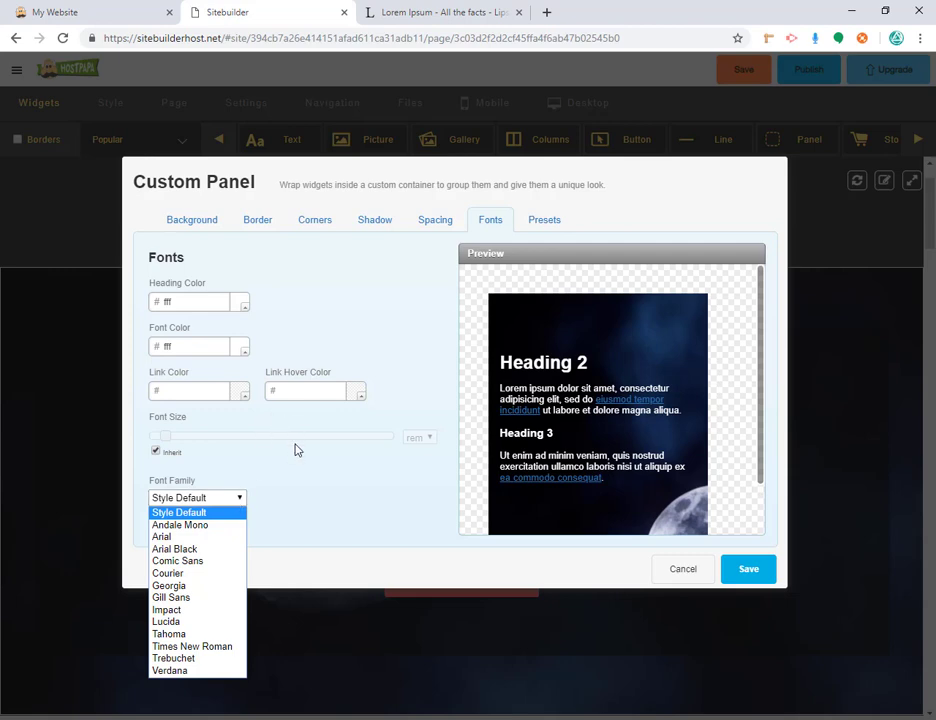
pyautogui.click(310, 495)
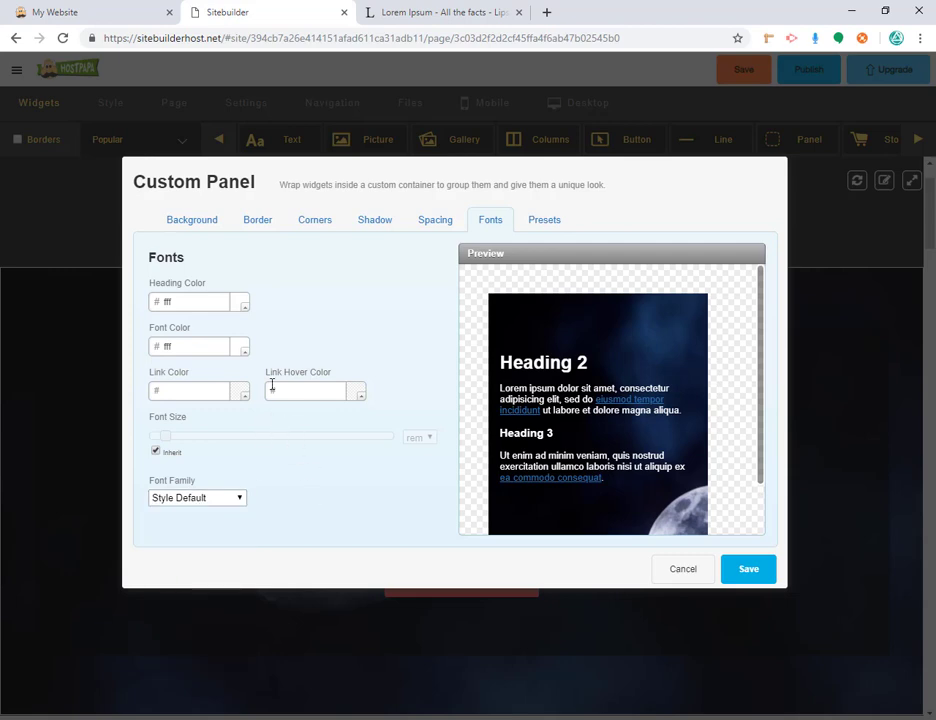
pyautogui.click(193, 222)
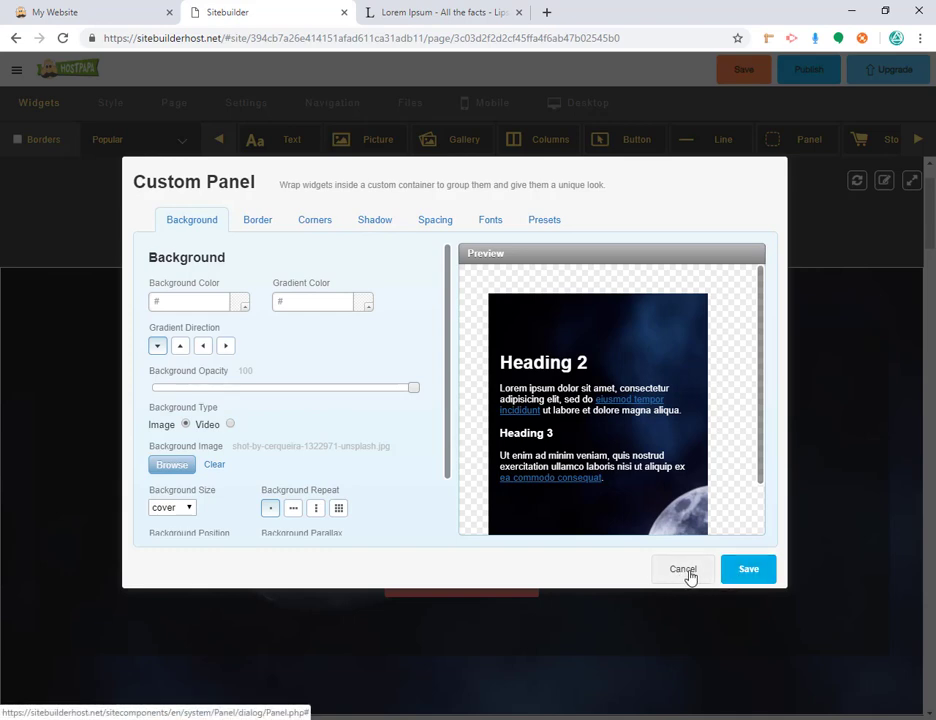
# Try to edit the background image shot-by-cerqueira-1322971-unsplash.jpg from the file browser, and leave the hero panel's settings without saving.
pyautogui.click(170, 466)
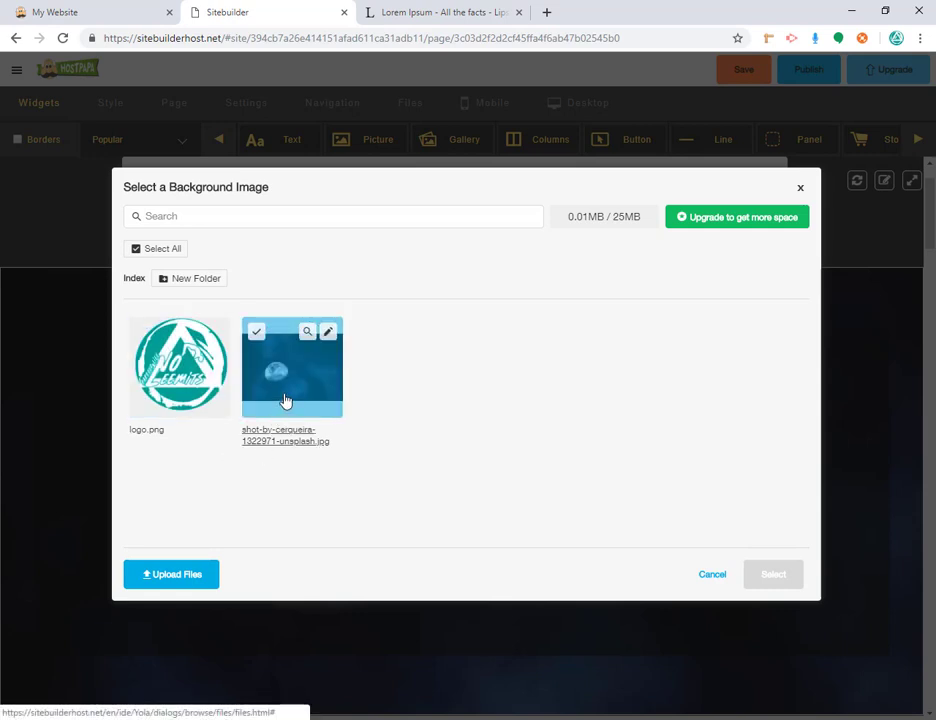
pyautogui.click(330, 336)
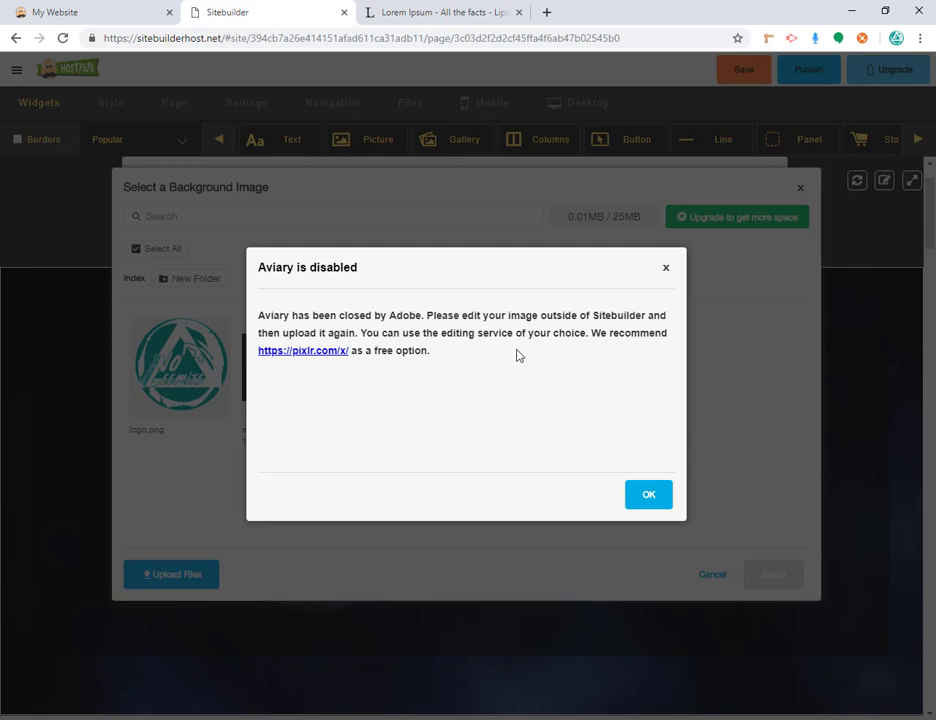
pyautogui.click(667, 270)
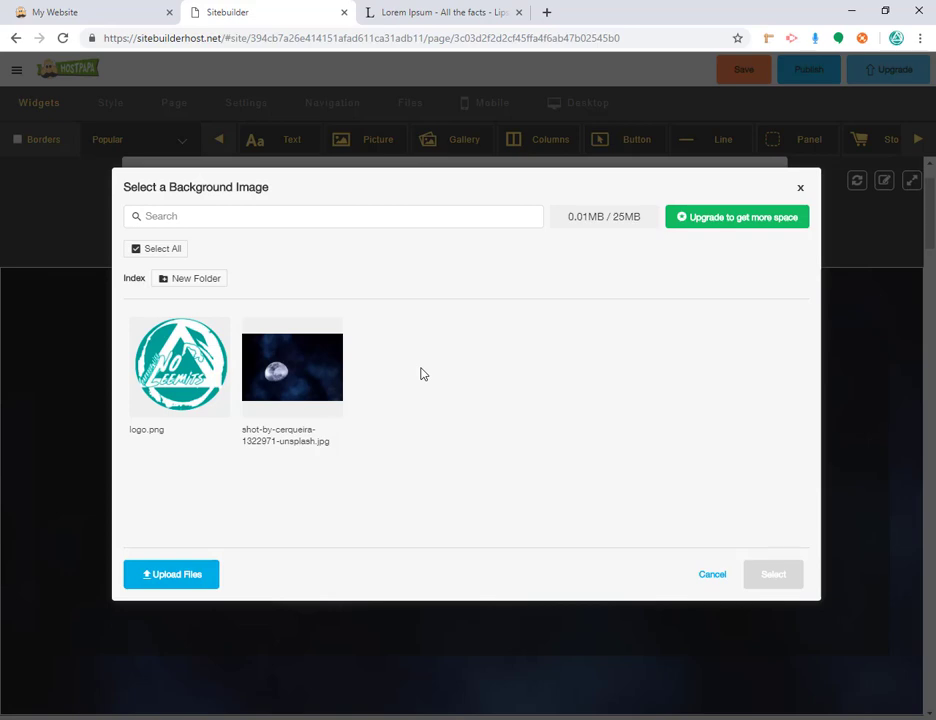
pyautogui.click(707, 580)
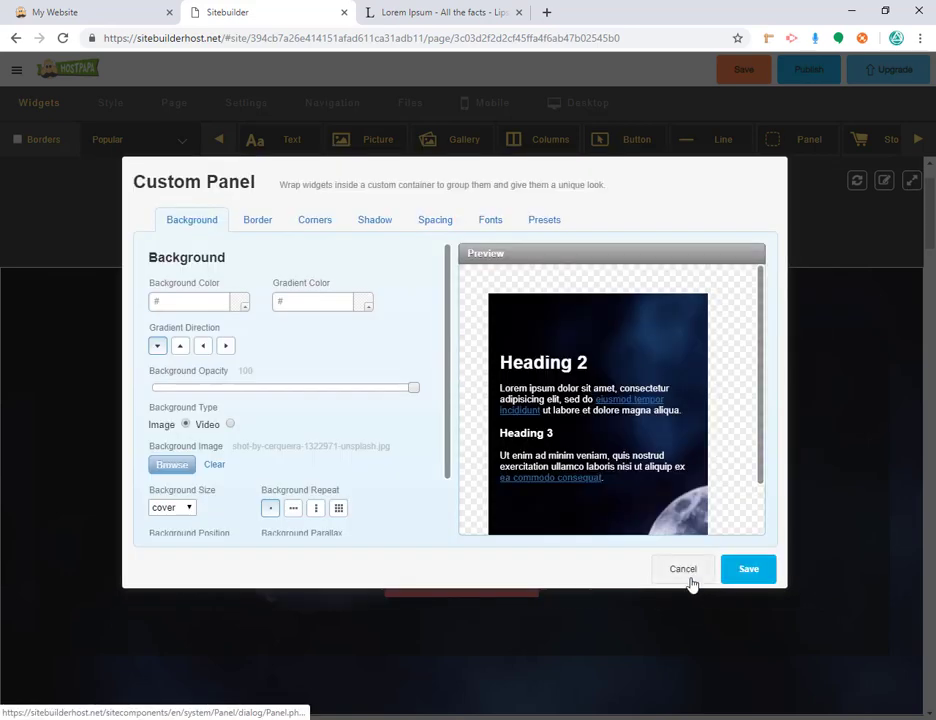
pyautogui.click(684, 577)
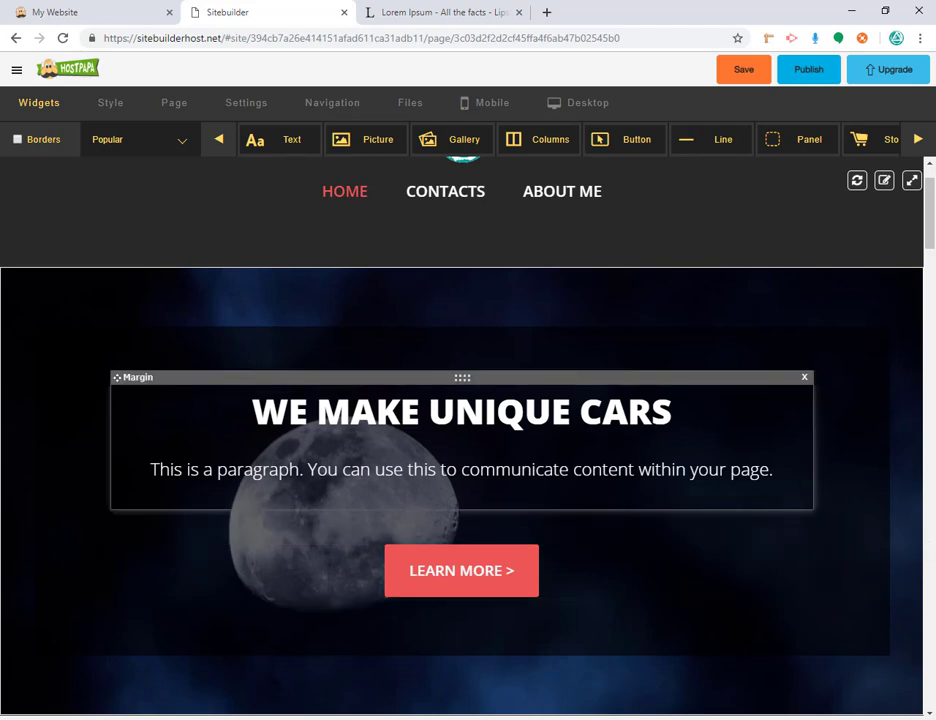
# Examine the text formatting of the hero heading, the Featured Services heading and the Noise Insulation heading on the Home page.
pyautogui.scroll(1, 462, 450)
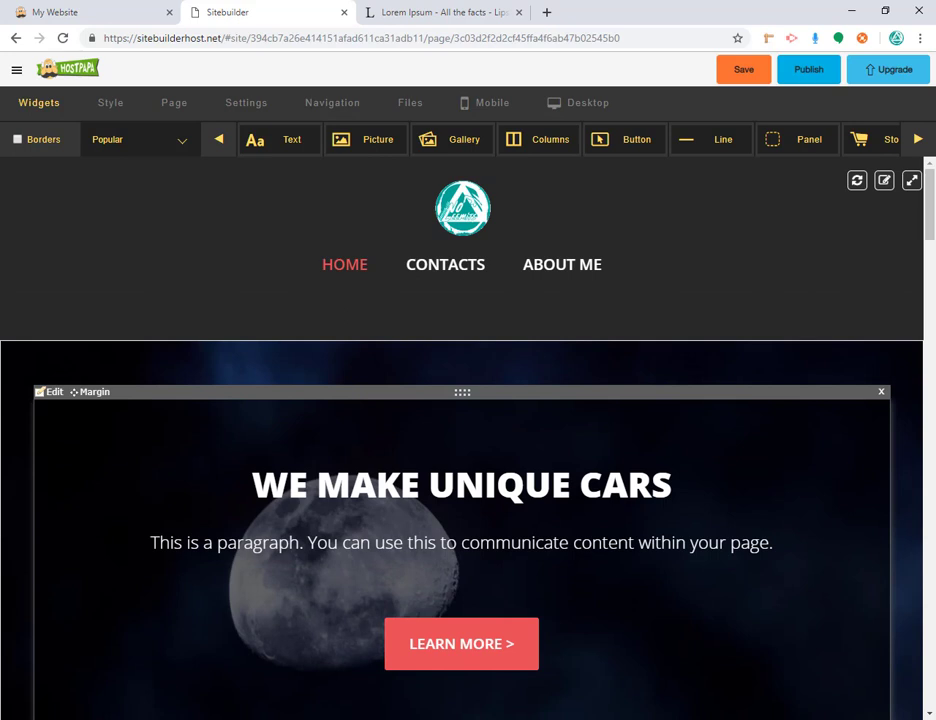
pyautogui.scroll(-1, 689, 422)
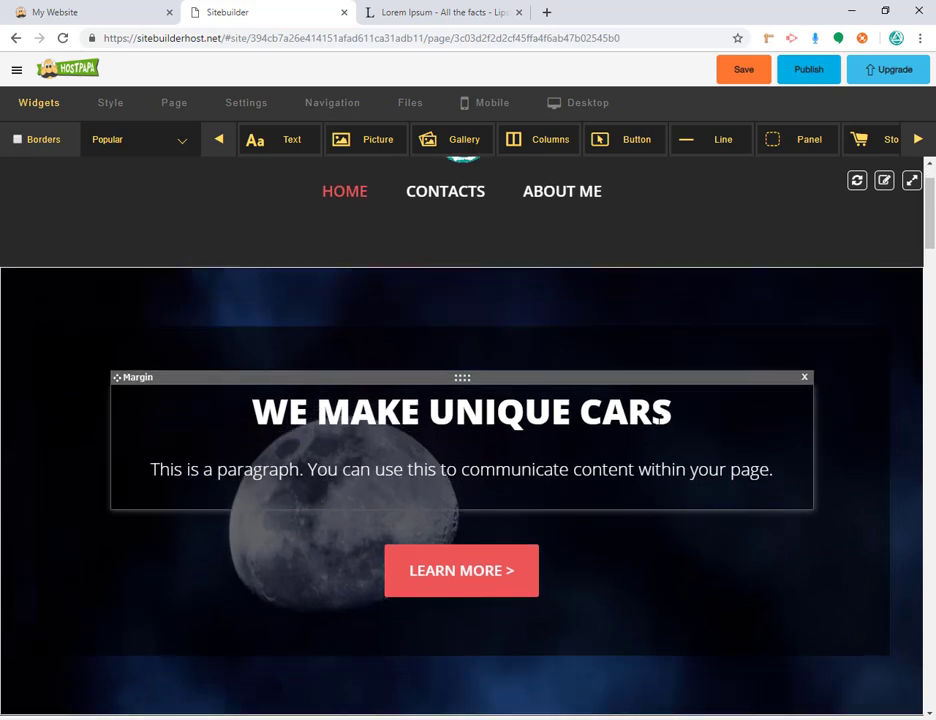
pyautogui.click(661, 416)
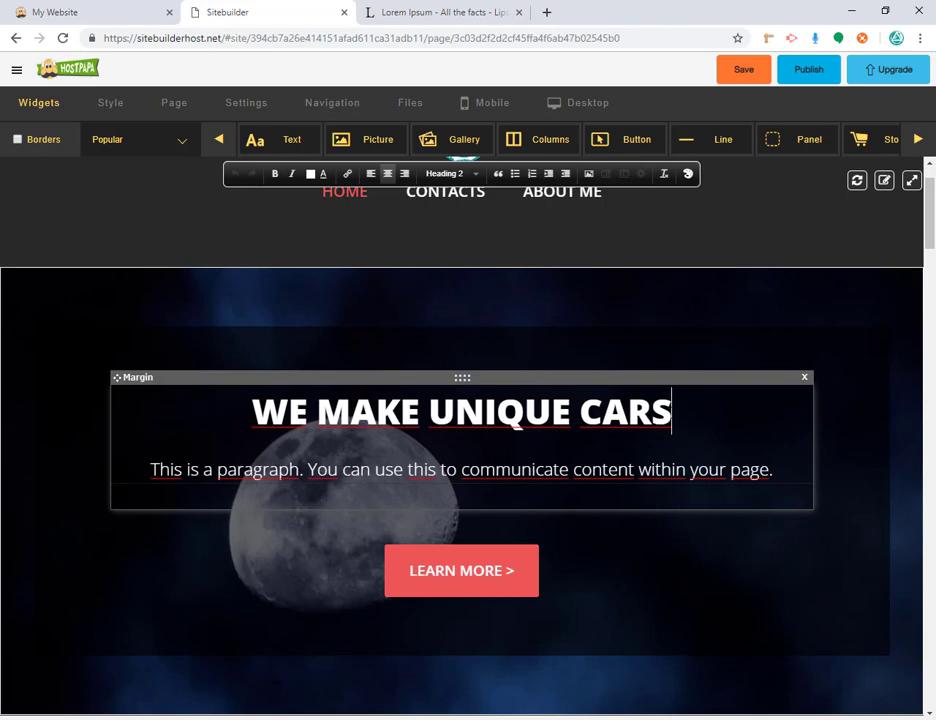
pyautogui.moveTo(671, 411); pyautogui.dragTo(255, 408)
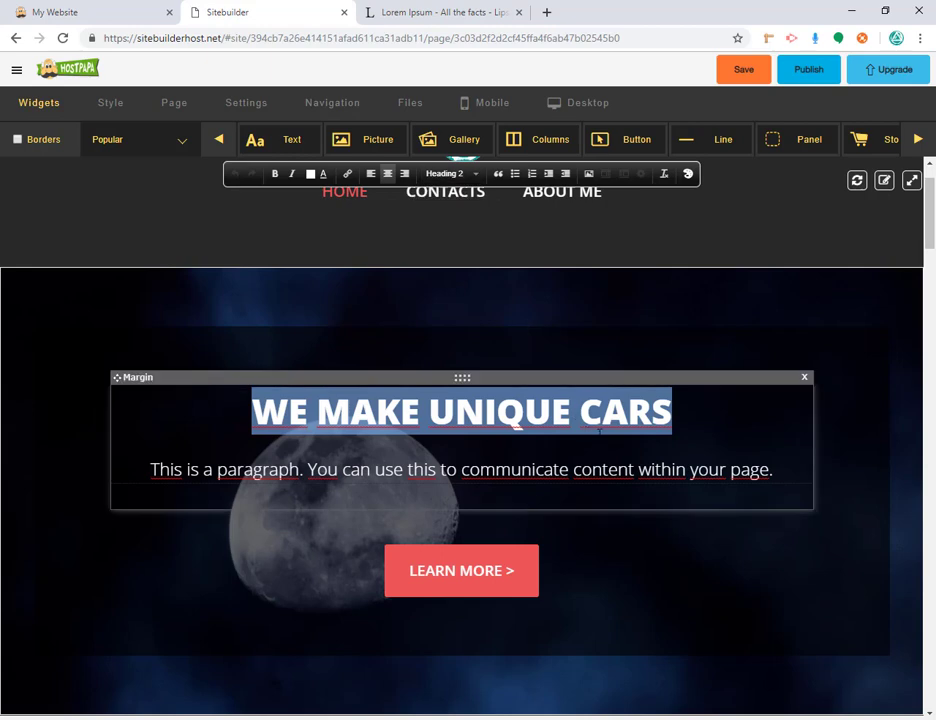
pyautogui.scroll(-4, 603, 437)
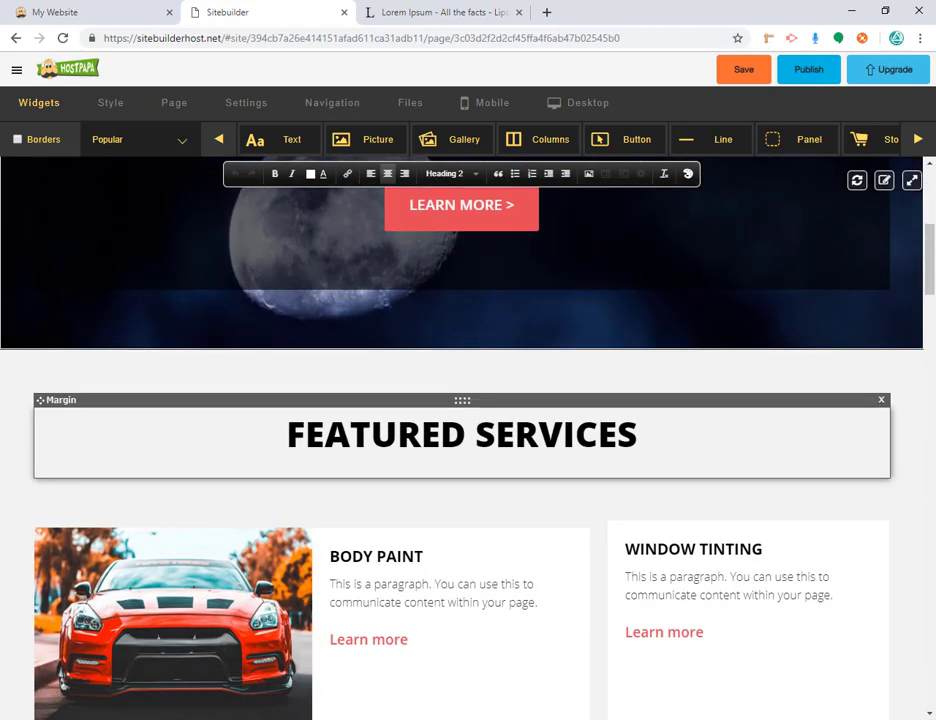
pyautogui.click(597, 439)
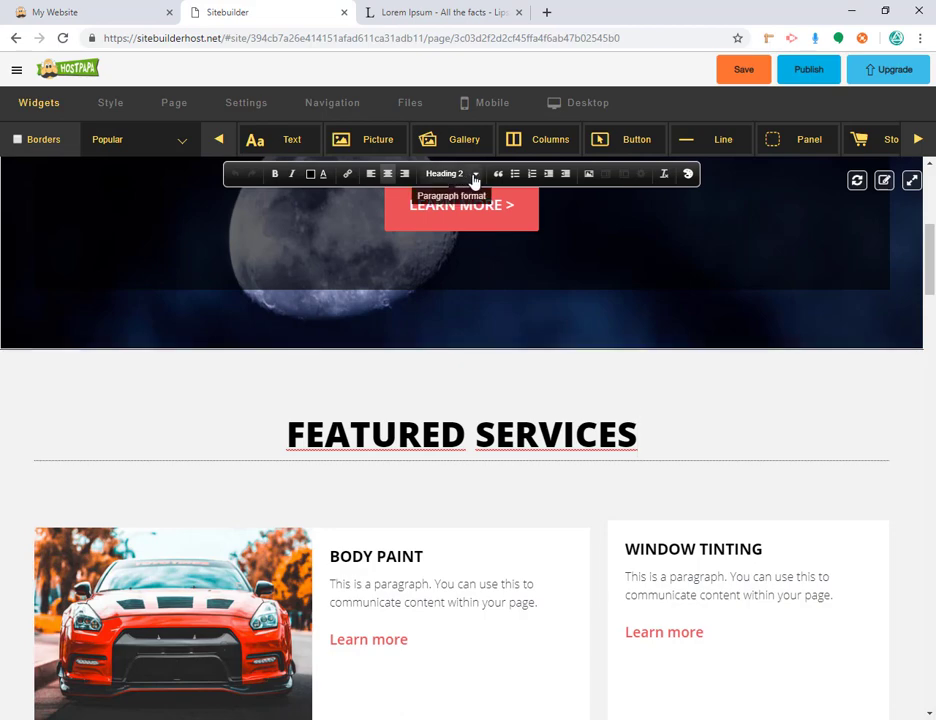
pyautogui.scroll(-1, 606, 415)
pyautogui.scroll(-6, 606, 415)
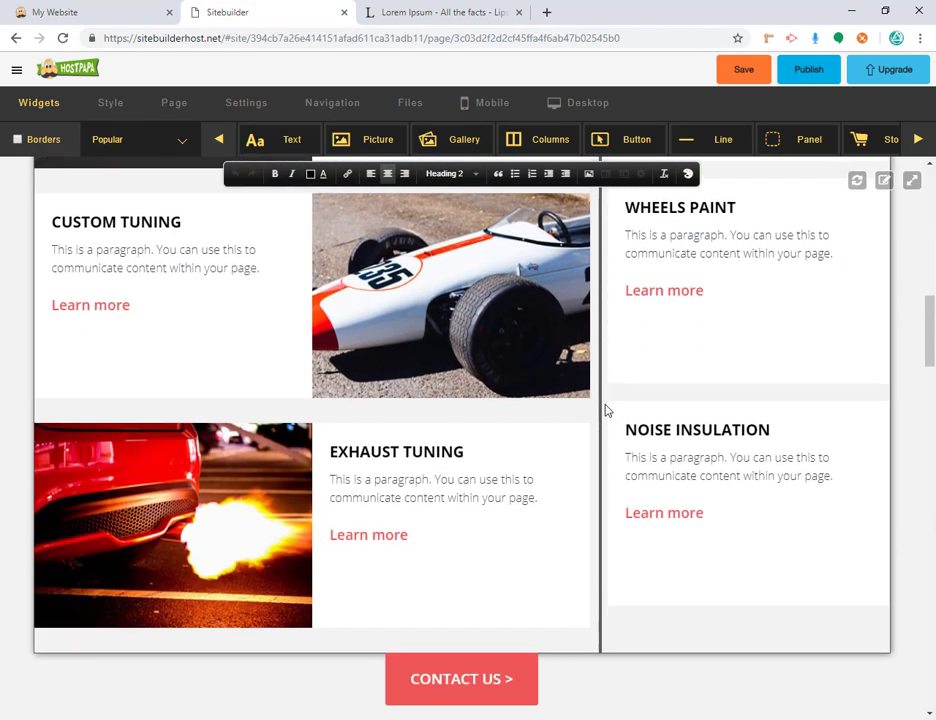
pyautogui.click(655, 408)
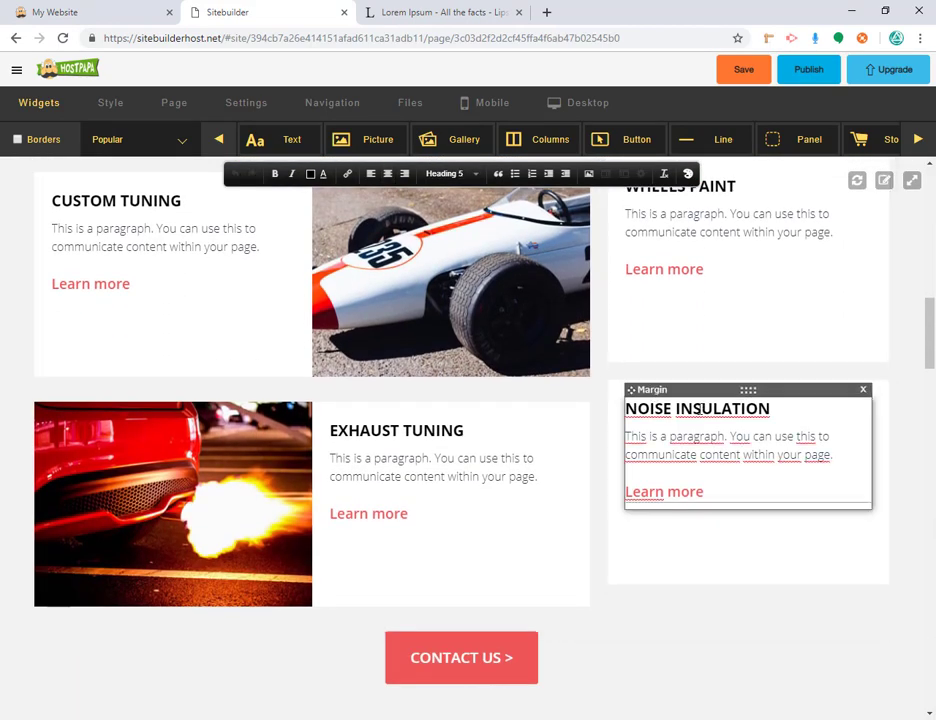
pyautogui.scroll(12, 704, 410)
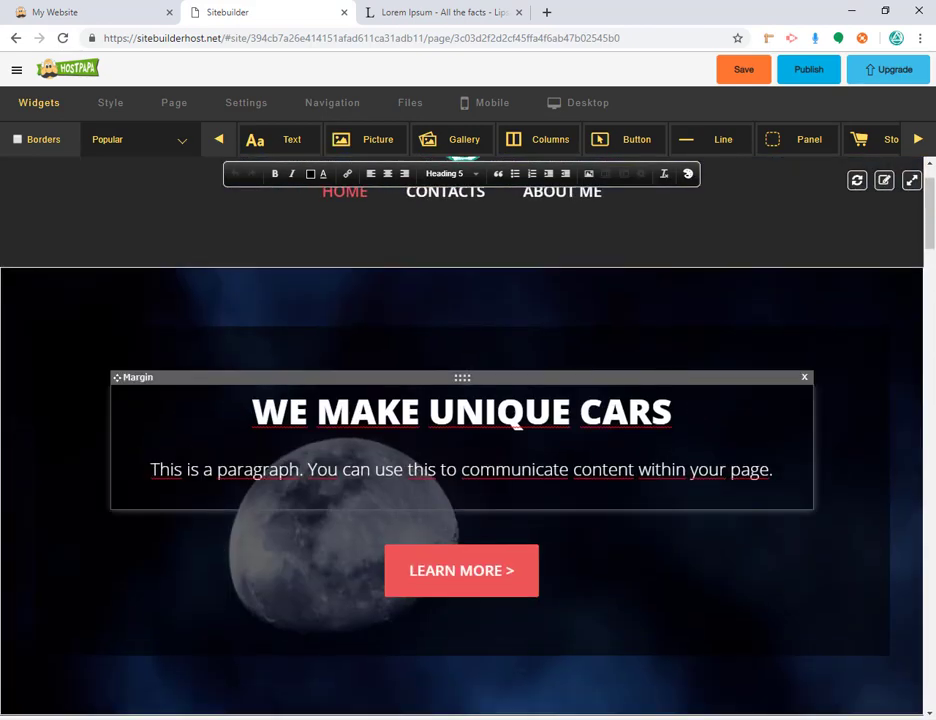
# Open the Style Designer without saving the page changes, and select the hero heading for styling.
pyautogui.click(884, 182)
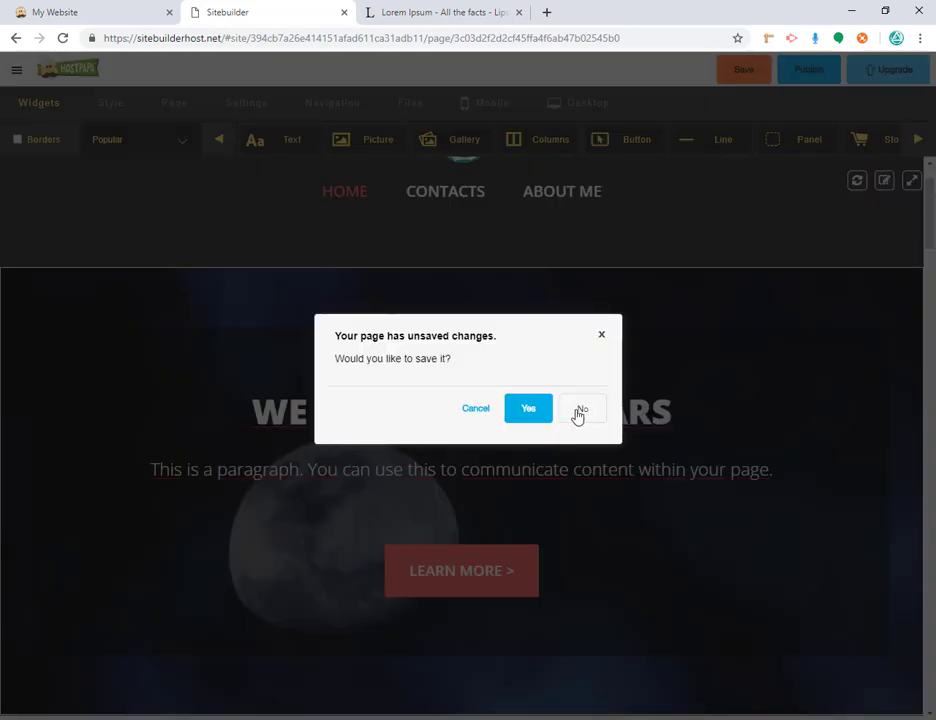
pyautogui.click(580, 410)
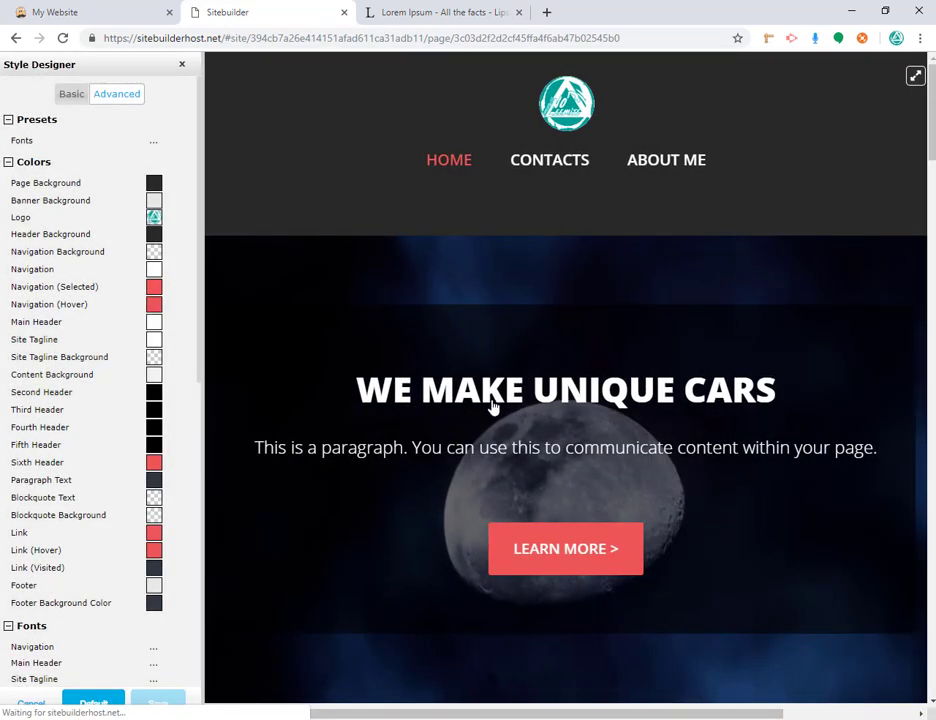
pyautogui.click(490, 405)
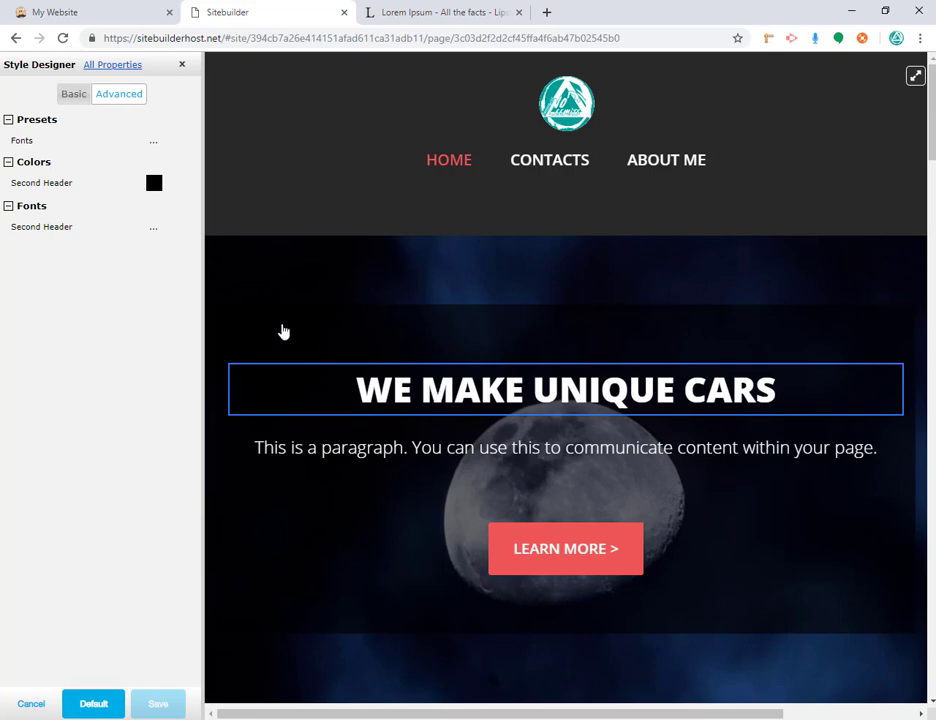
pyautogui.click(410, 450)
pyautogui.click(420, 401)
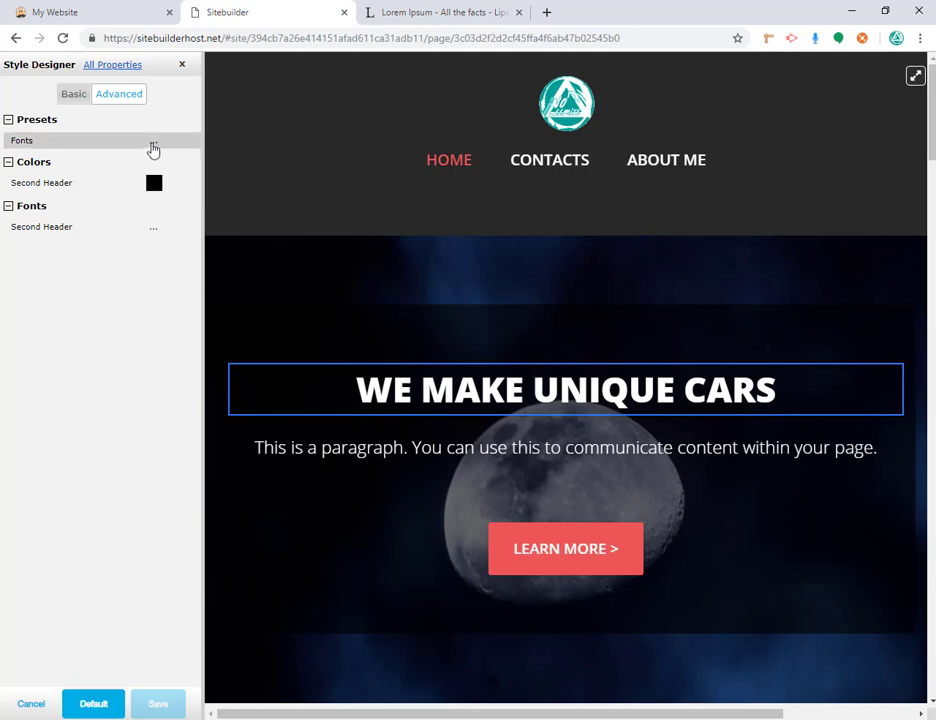
# Try the Lobster Two / Cabin font preset, and apply the Allan / Cardo preset instead.
pyautogui.click(153, 148)
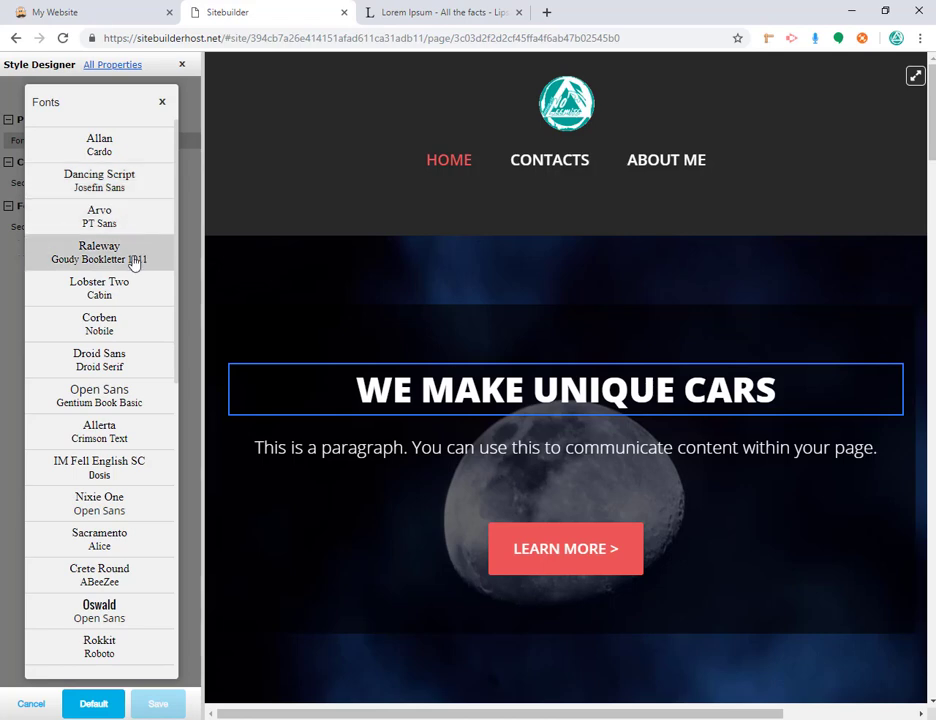
pyautogui.click(133, 294)
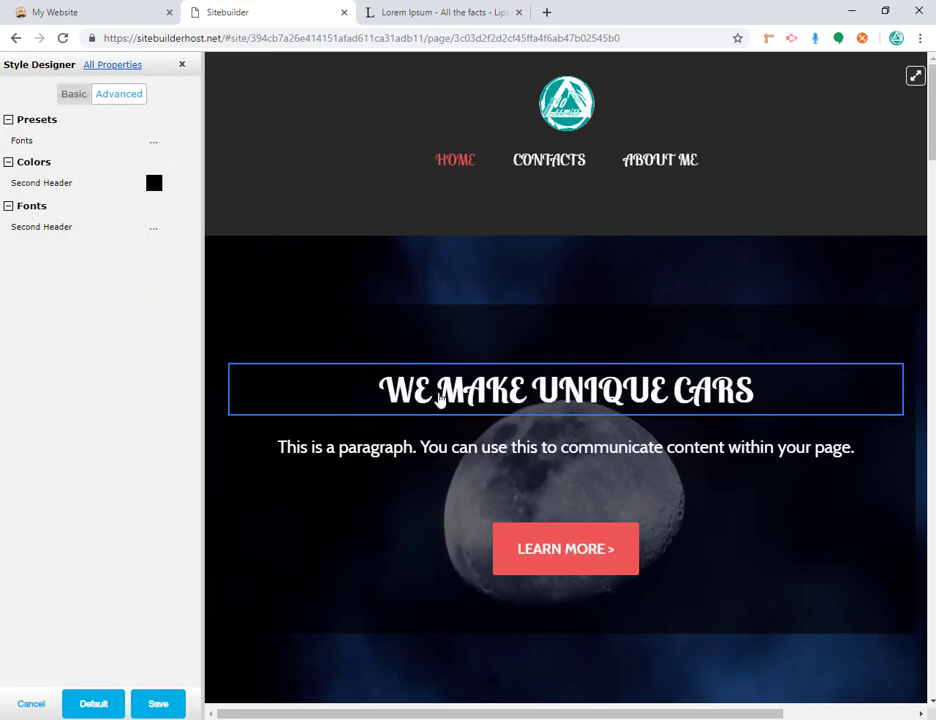
pyautogui.click(152, 142)
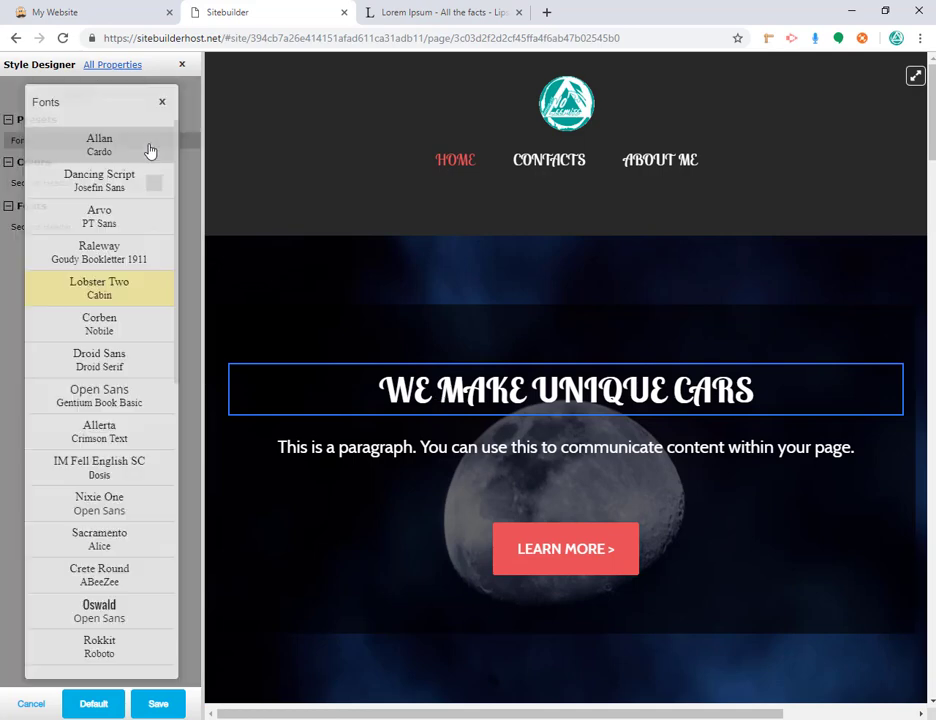
pyautogui.click(136, 150)
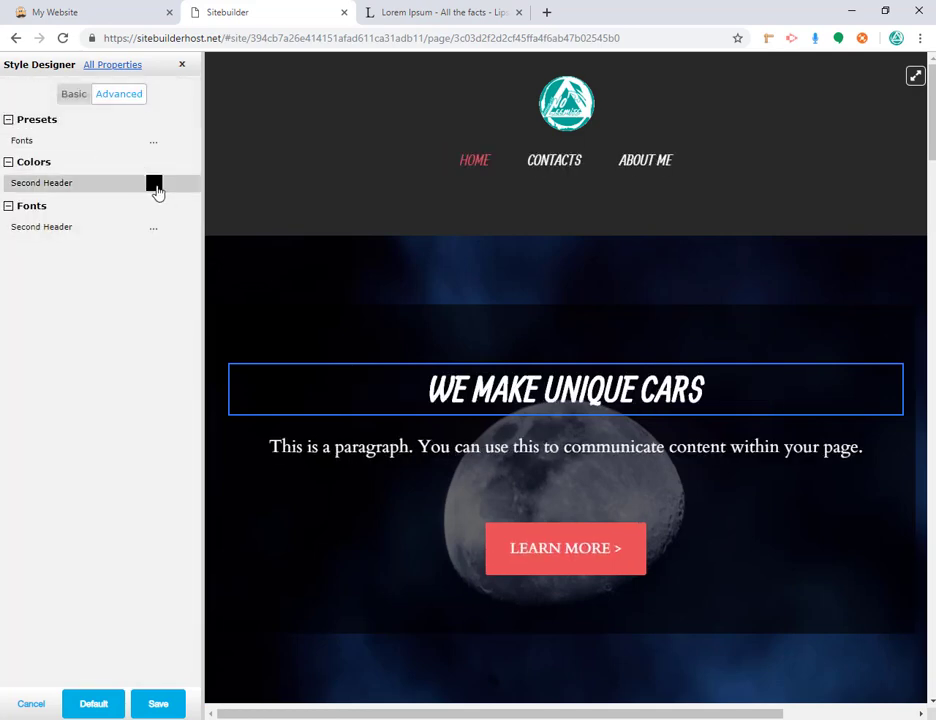
# Set the Second Header color to red #de3939.
pyautogui.click(155, 186)
pyautogui.click(124, 234)
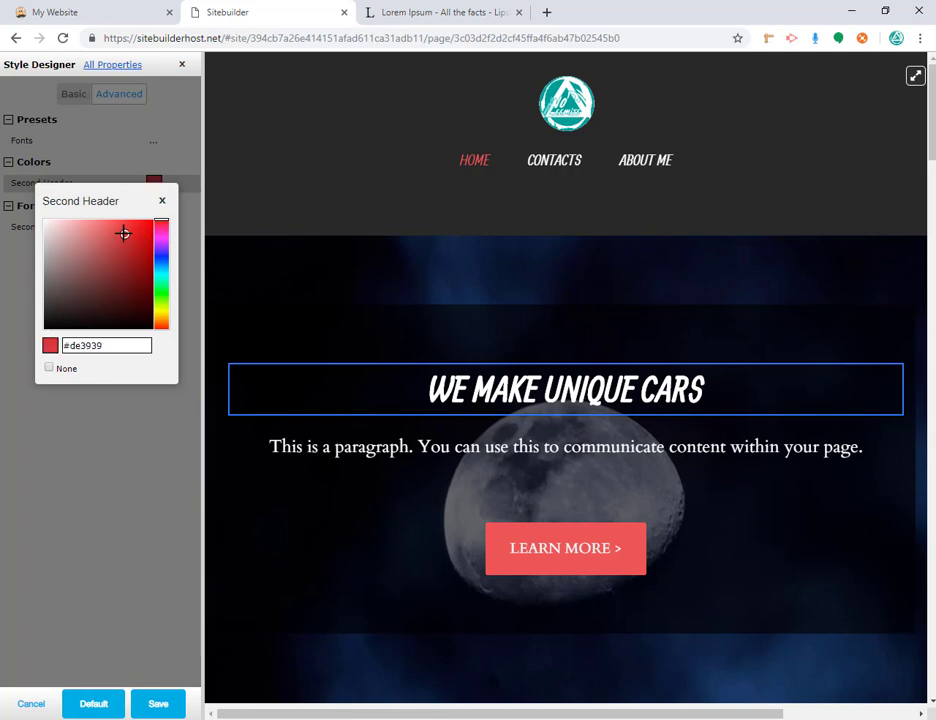
pyautogui.click(162, 203)
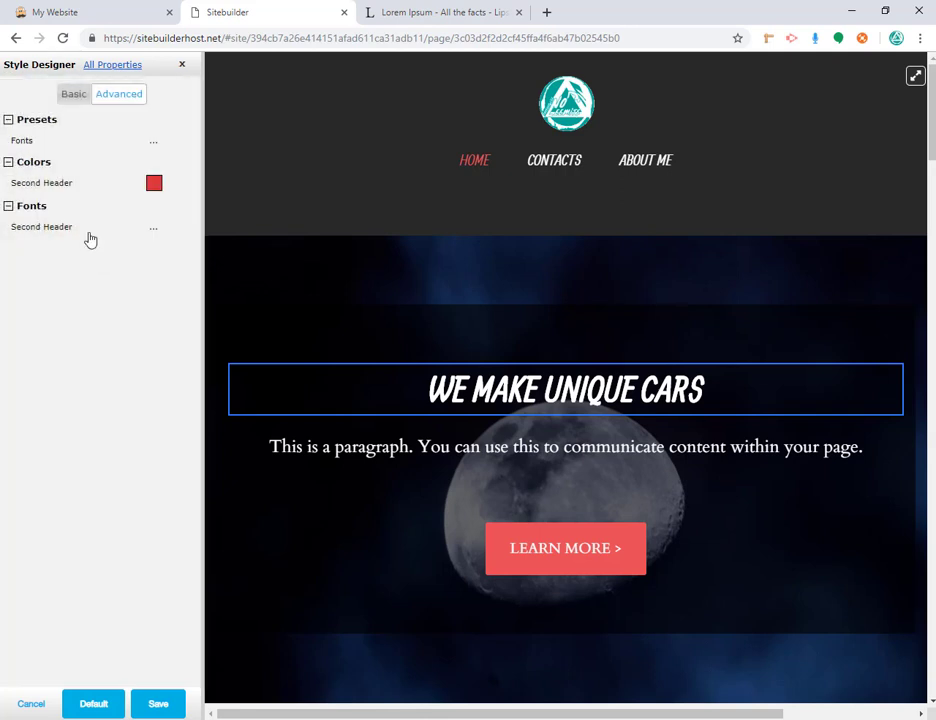
# Set the Second Header font family to ABeeZee and its text decoration to Underline.
pyautogui.click(142, 231)
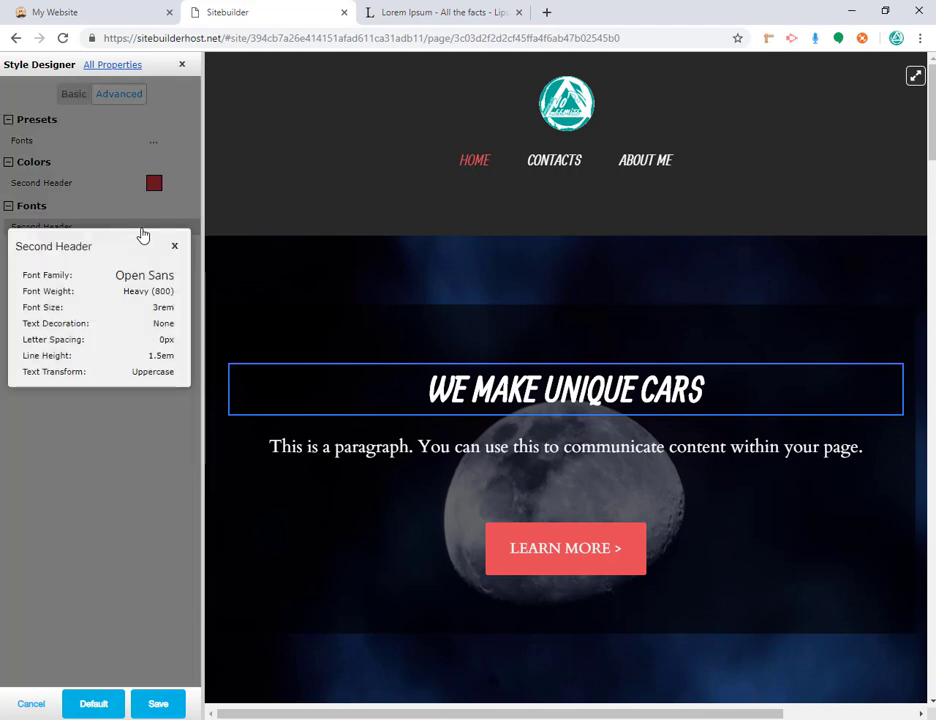
pyautogui.click(166, 285)
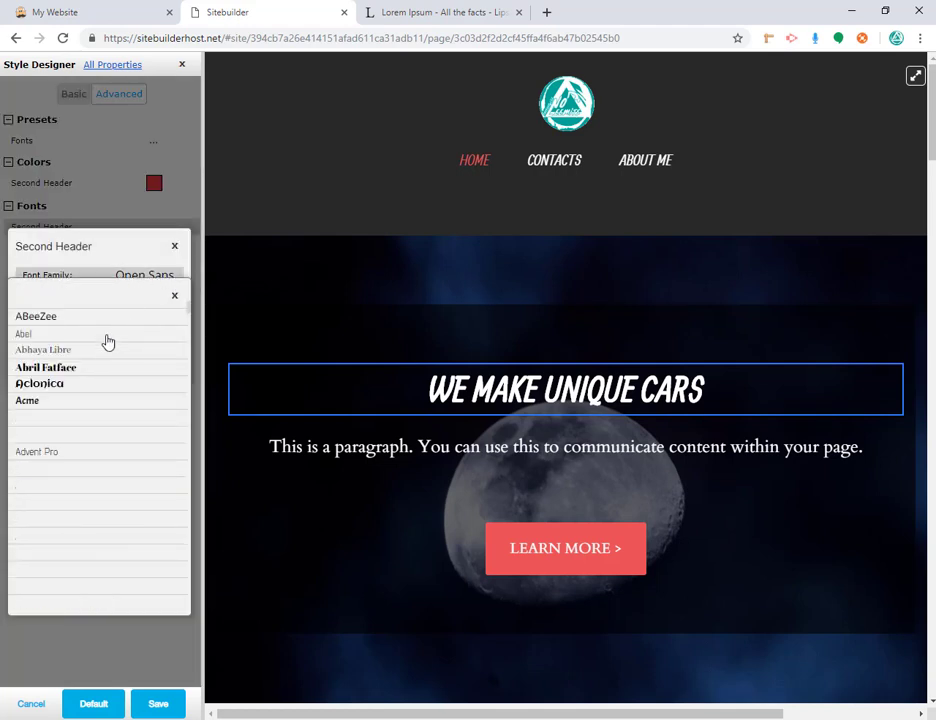
pyautogui.click(59, 318)
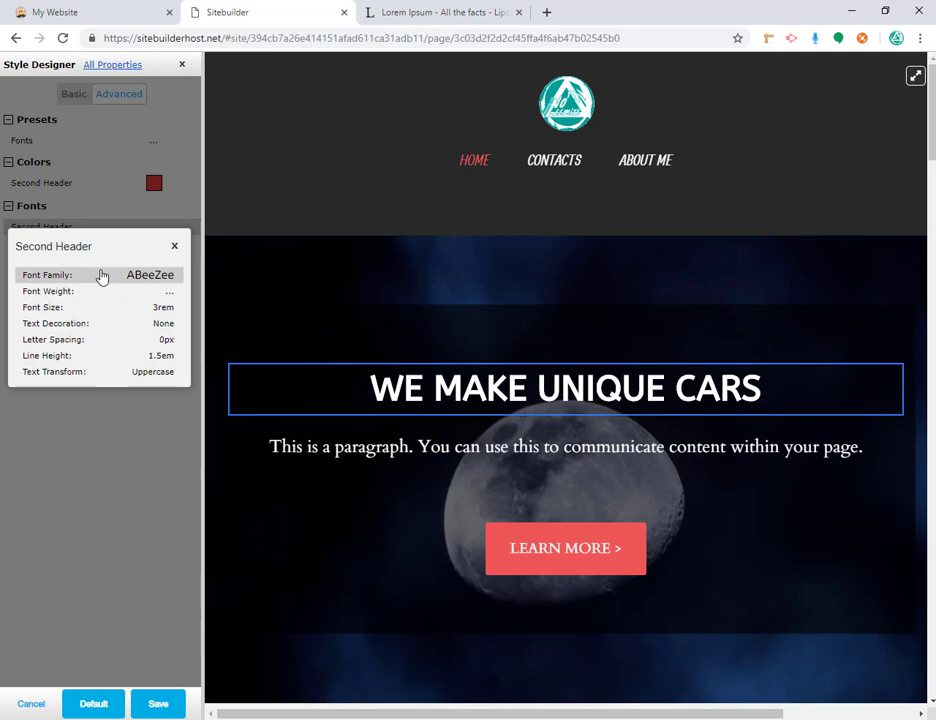
pyautogui.click(166, 325)
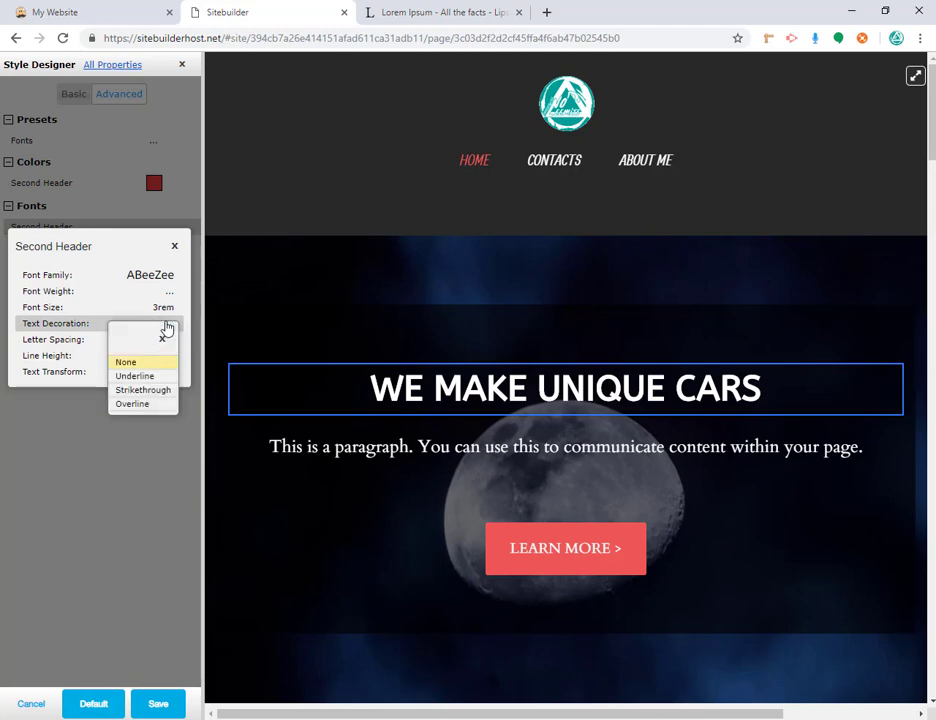
pyautogui.click(148, 377)
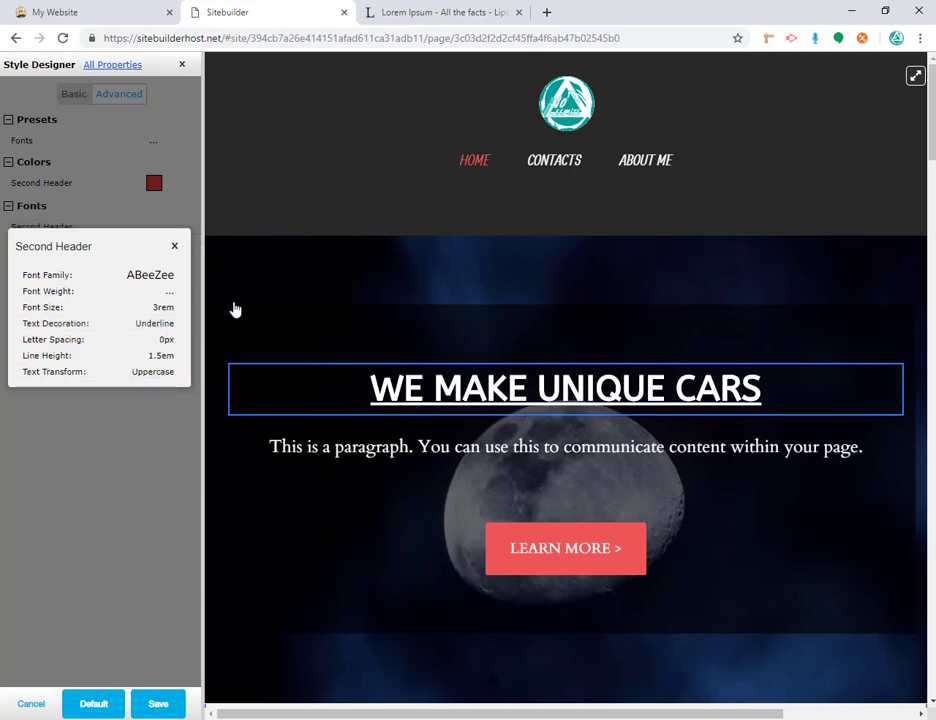
pyautogui.click(176, 248)
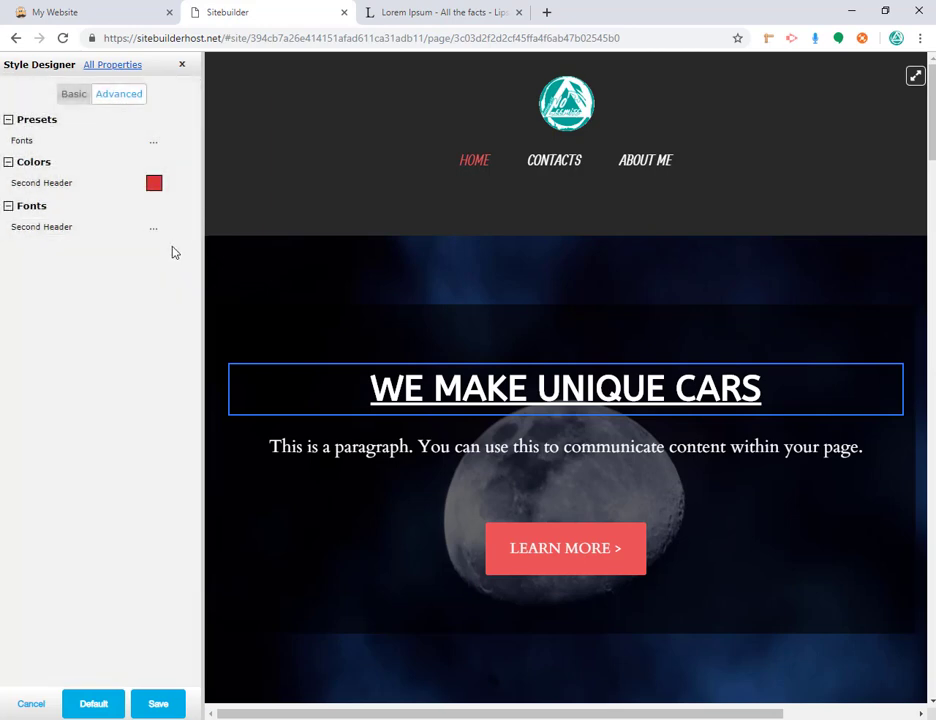
# Select the Body Paint heading among the featured services and try the Aclonica font family for its Fifth Header style.
pyautogui.scroll(-3, 580, 410)
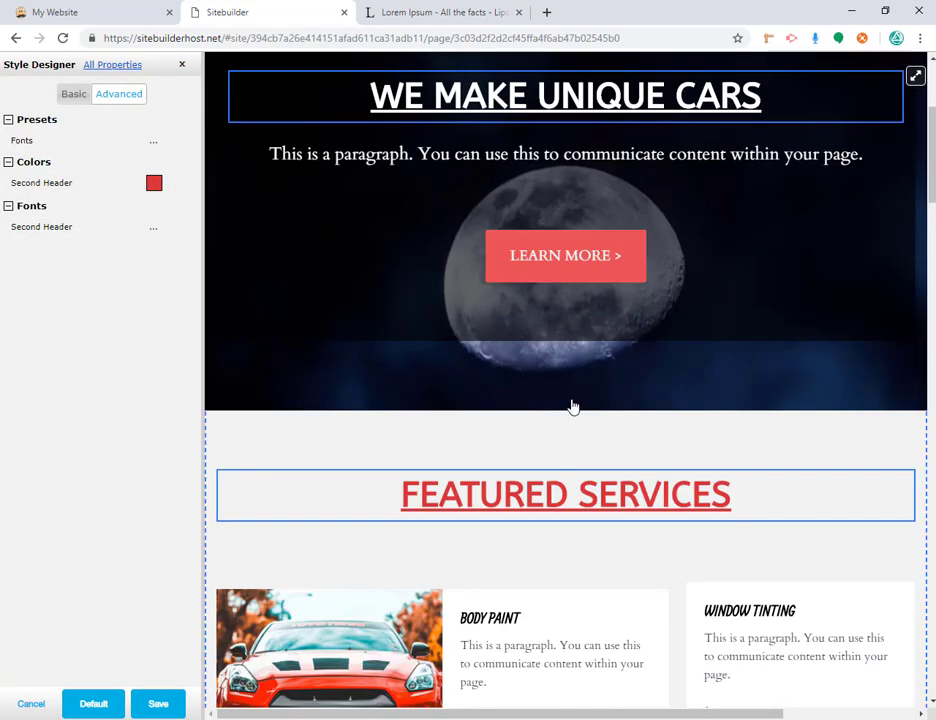
pyautogui.scroll(-2, 565, 395)
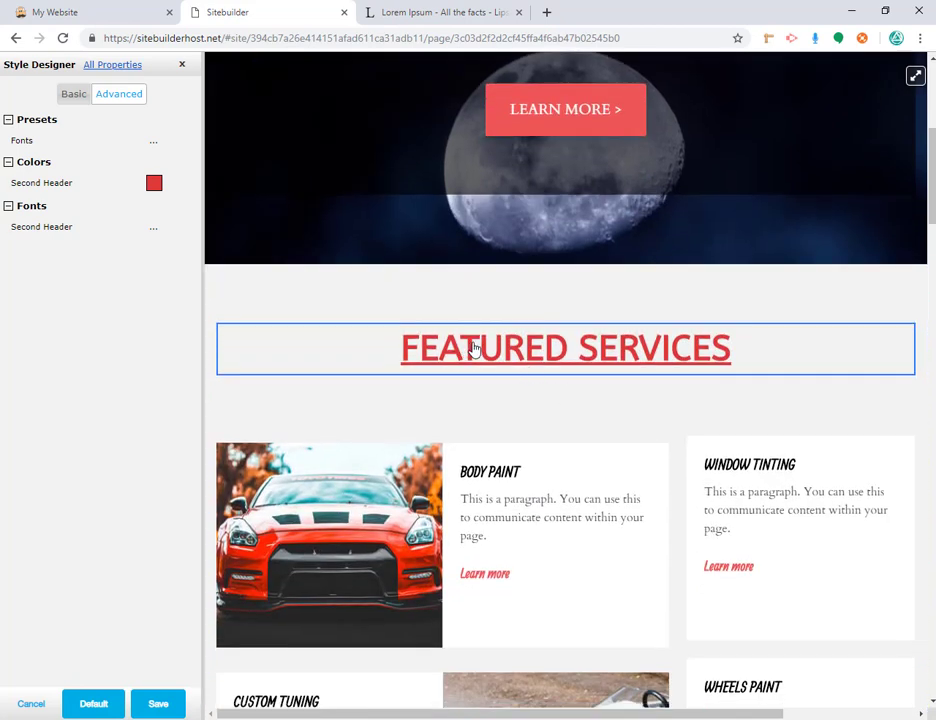
pyautogui.scroll(-3, 474, 349)
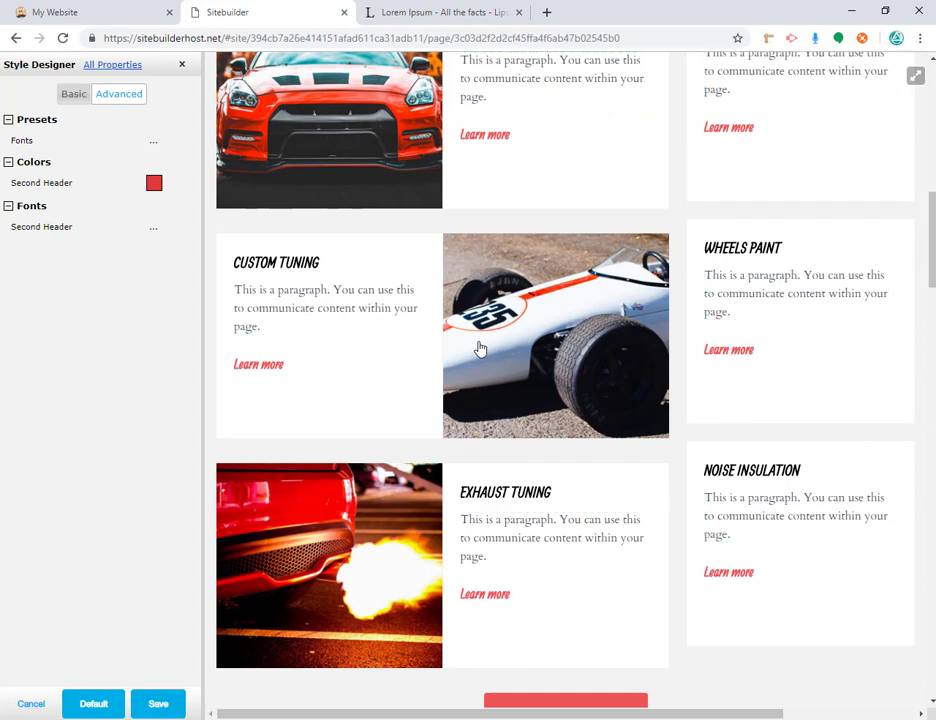
pyautogui.scroll(-2, 476, 349)
pyautogui.scroll(2, 480, 348)
pyautogui.scroll(4, 484, 349)
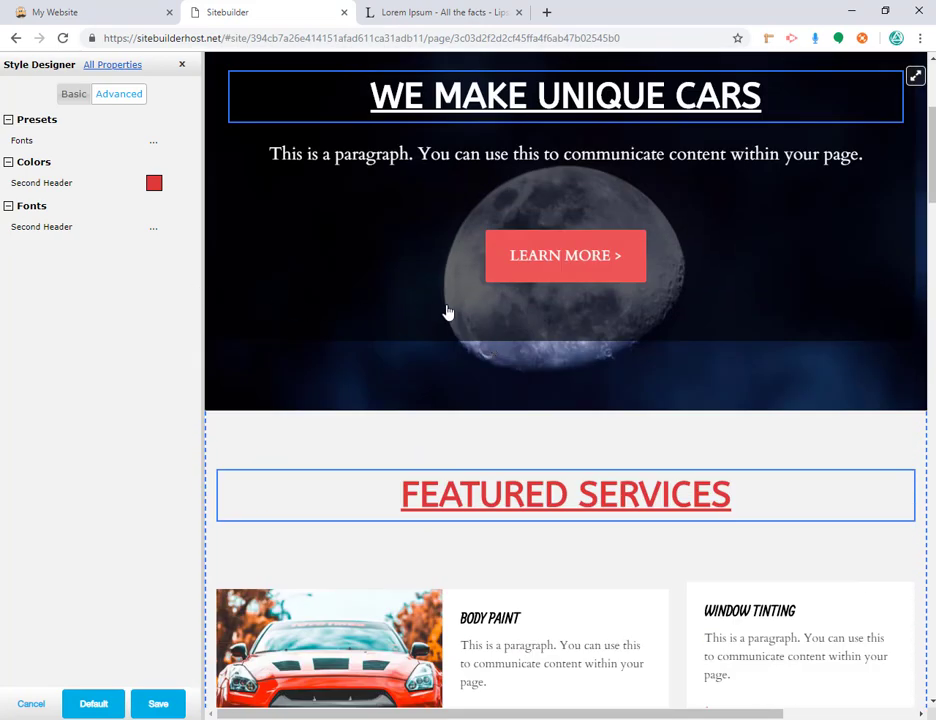
pyautogui.scroll(-3, 445, 313)
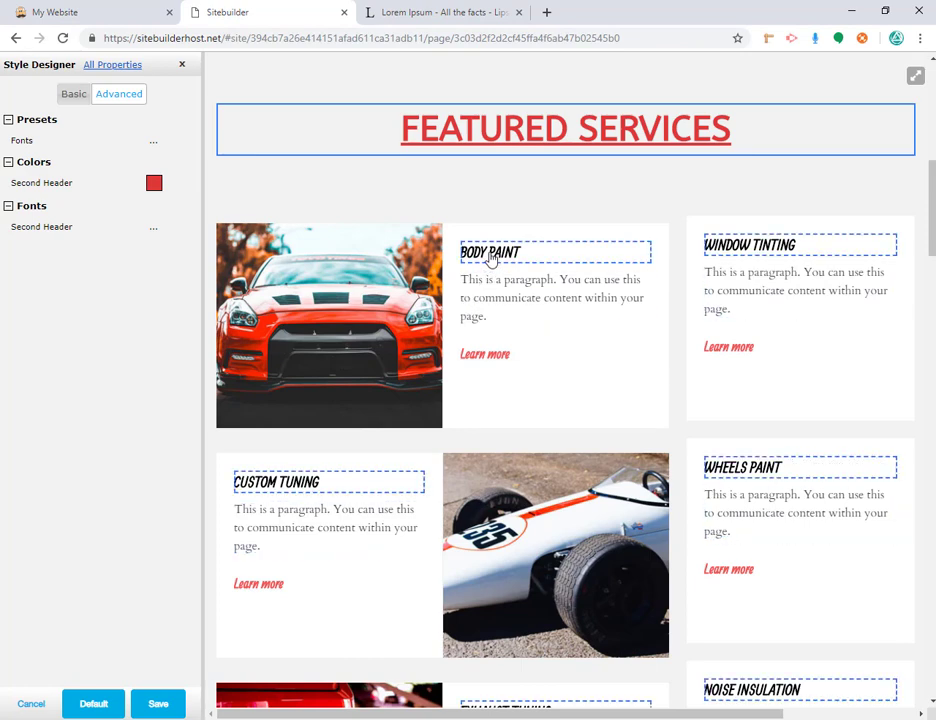
pyautogui.click(491, 257)
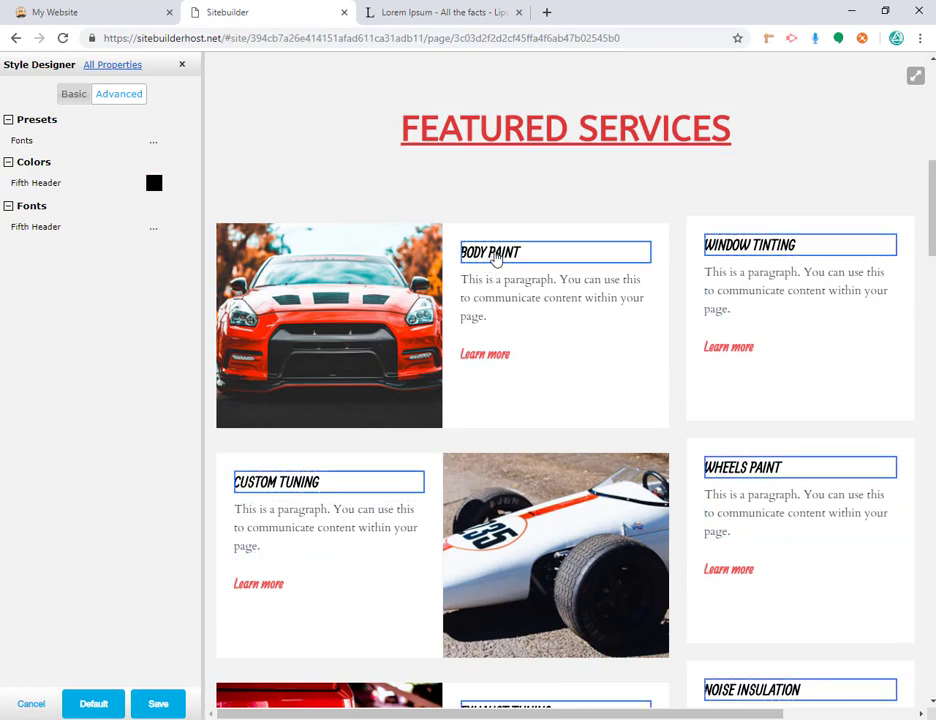
pyautogui.click(155, 232)
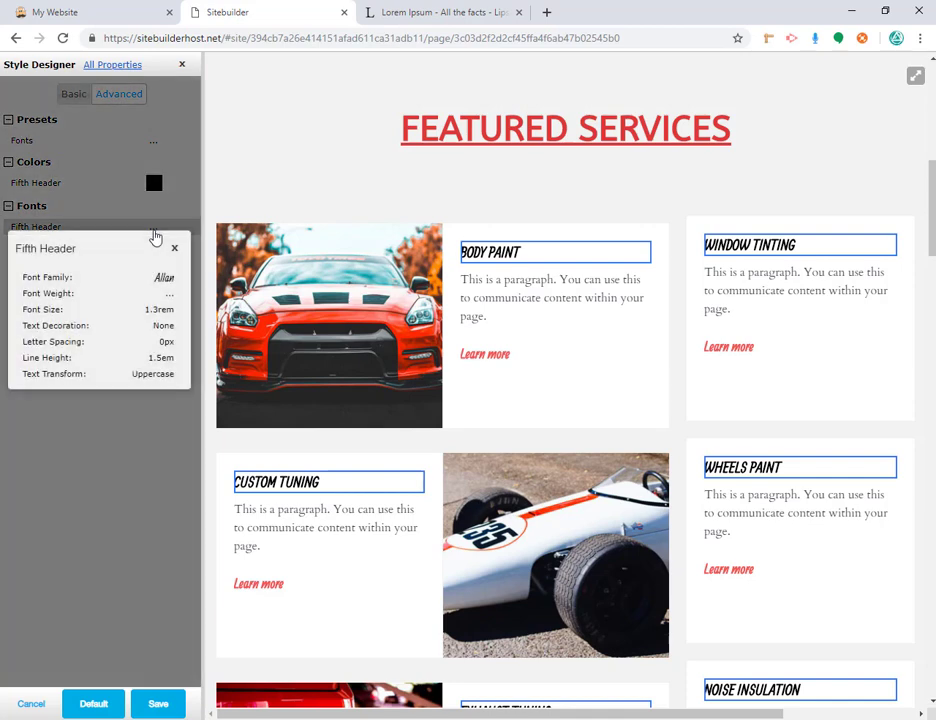
pyautogui.click(165, 281)
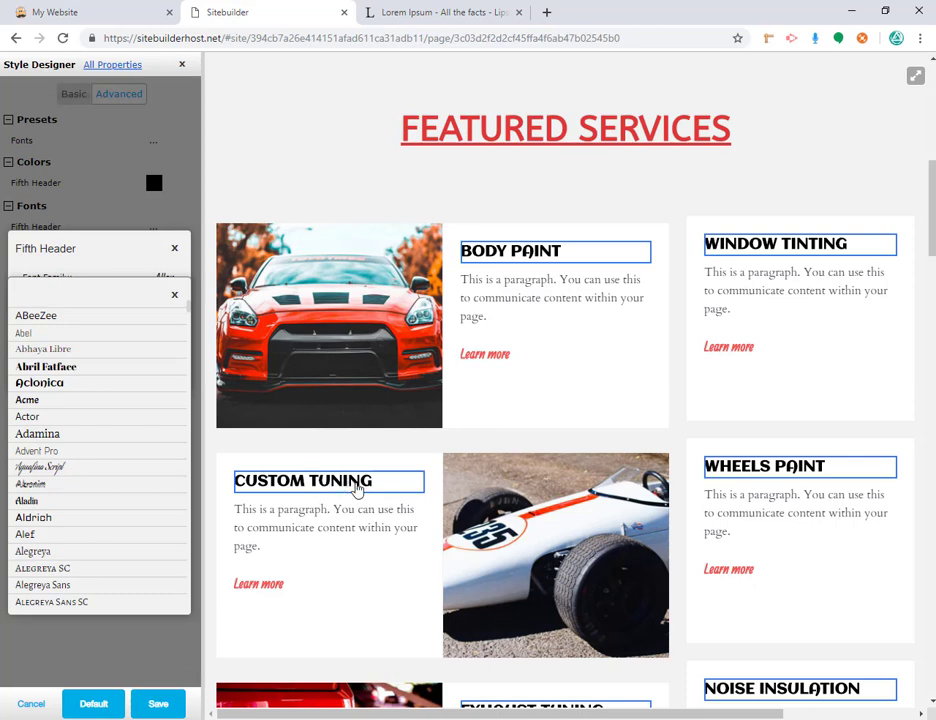
pyautogui.click(175, 295)
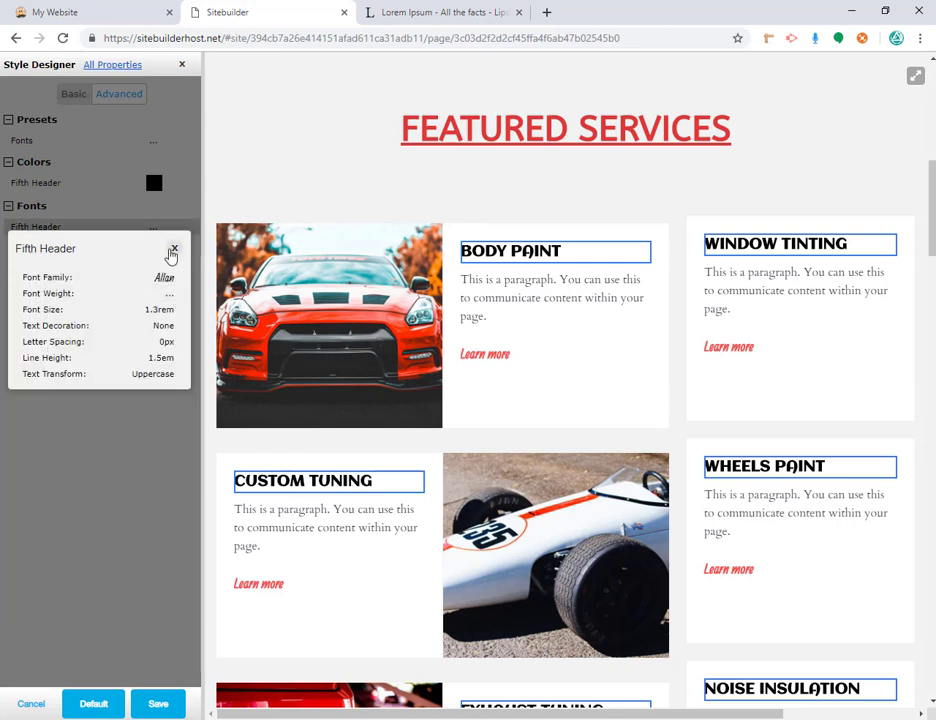
pyautogui.click(173, 250)
# Close the Style Designer and save the page changes.
pyautogui.scroll(7, 526, 431)
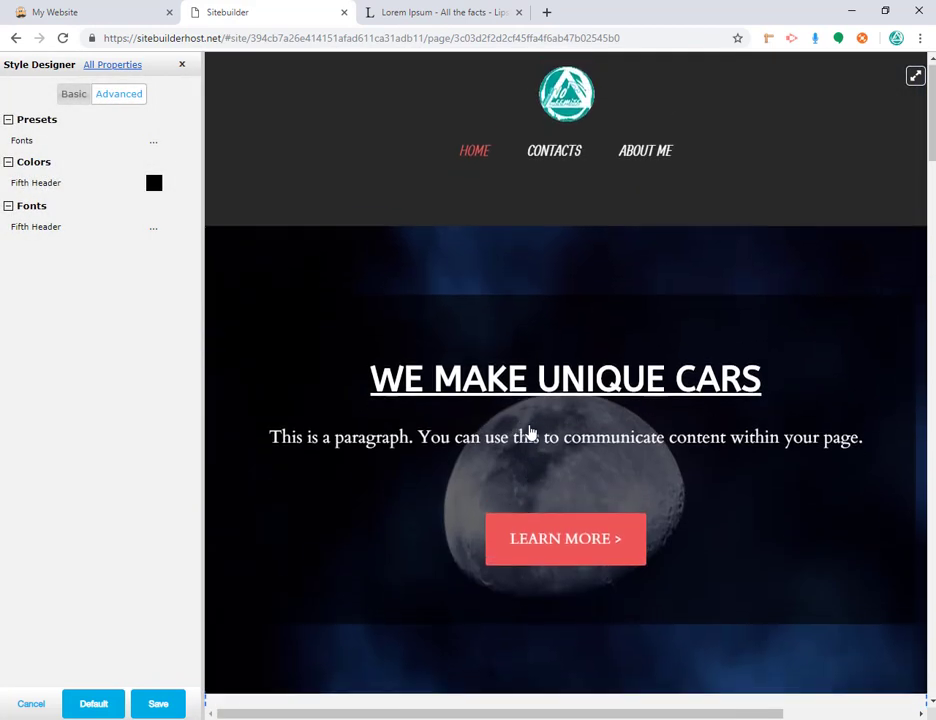
pyautogui.click(180, 68)
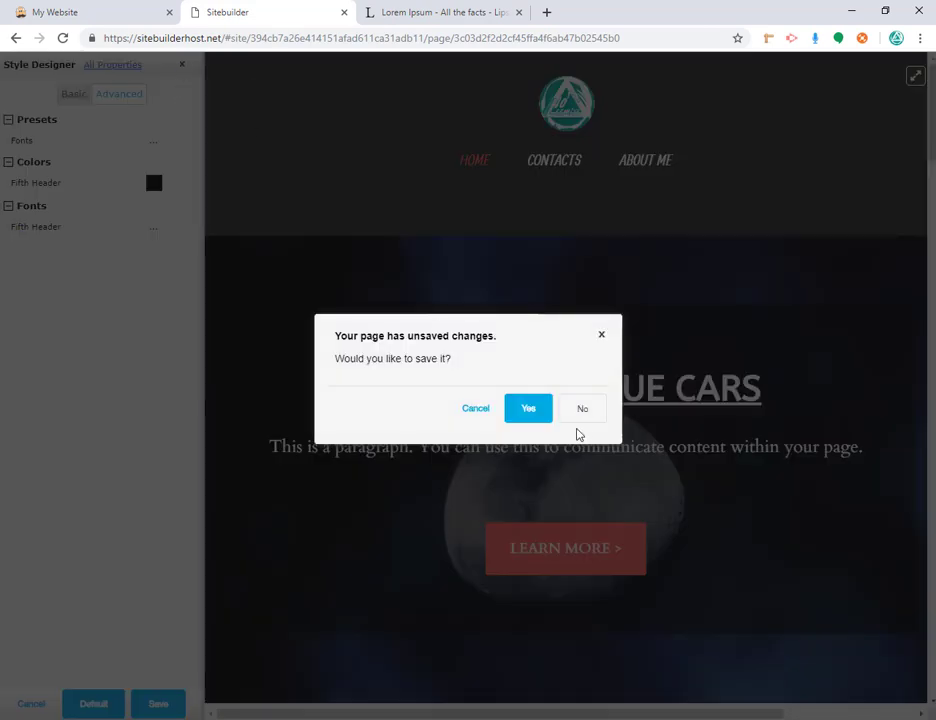
pyautogui.click(535, 412)
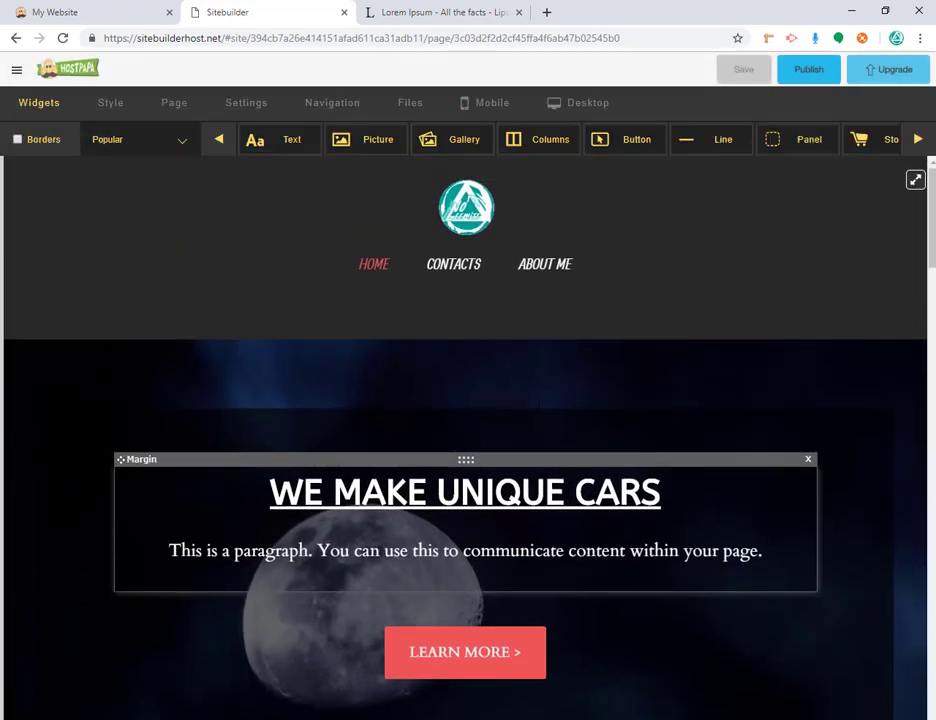